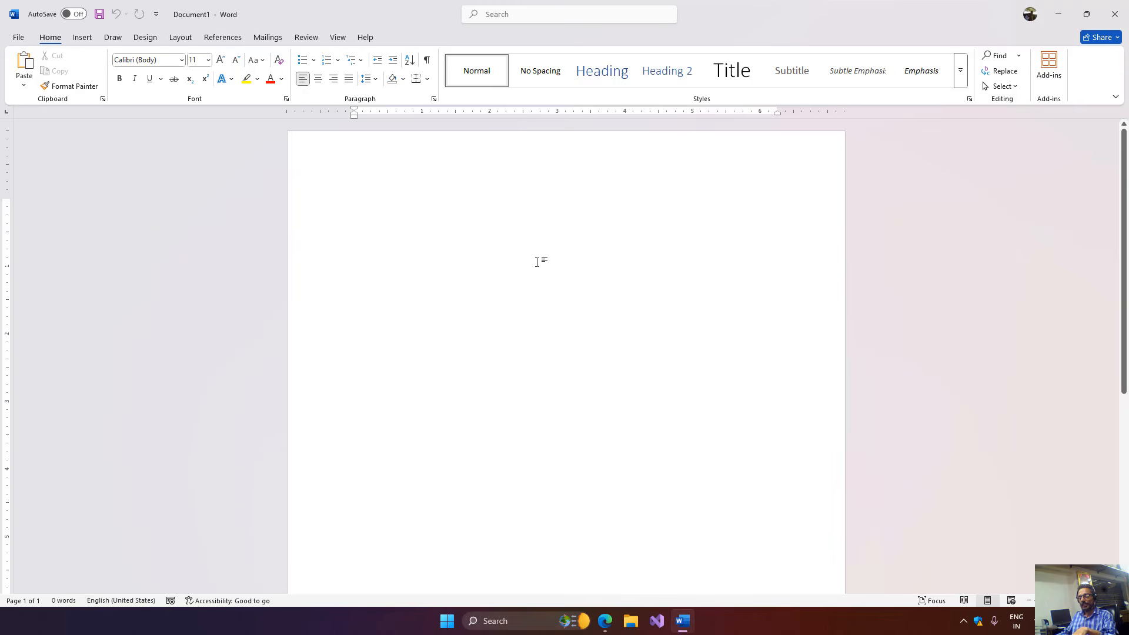
# Step: Insert a series of tabs on the first line and show the hidden formatting marks
pyautogui.press('Tab')
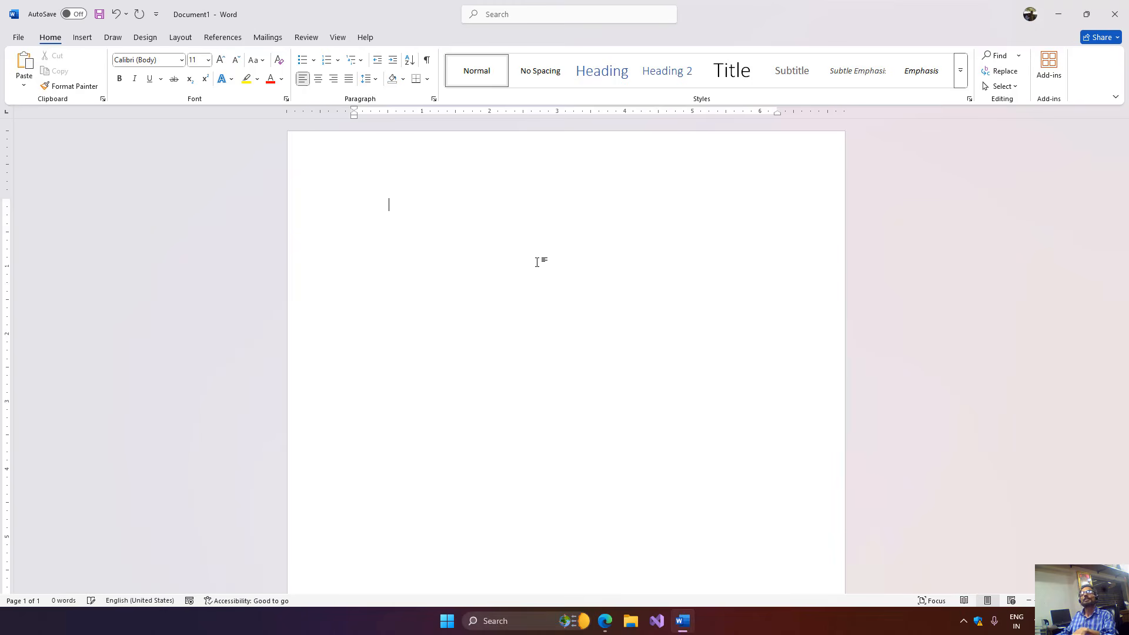
pyautogui.press('BackSpace')
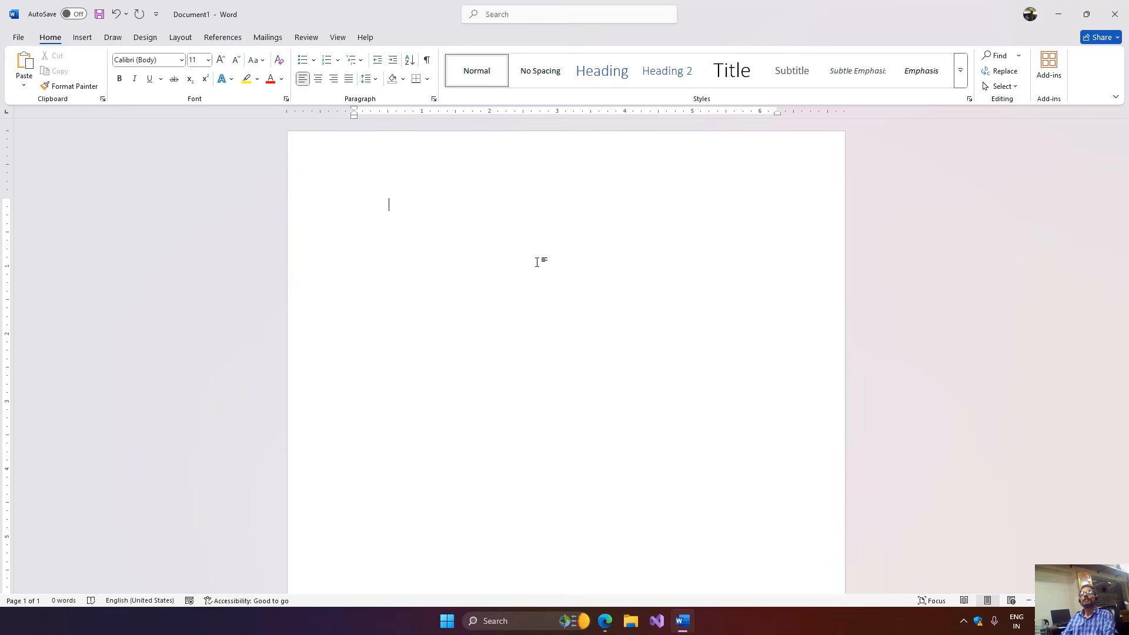
pyautogui.press('Tab')
pyautogui.press('Tab')
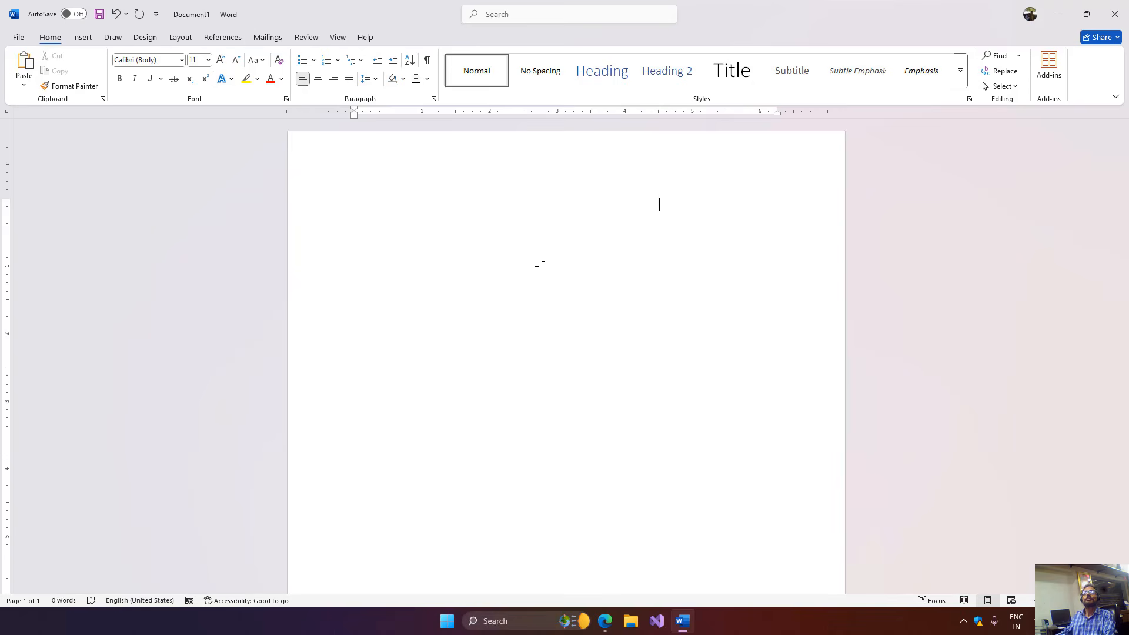
pyautogui.click(427, 61)
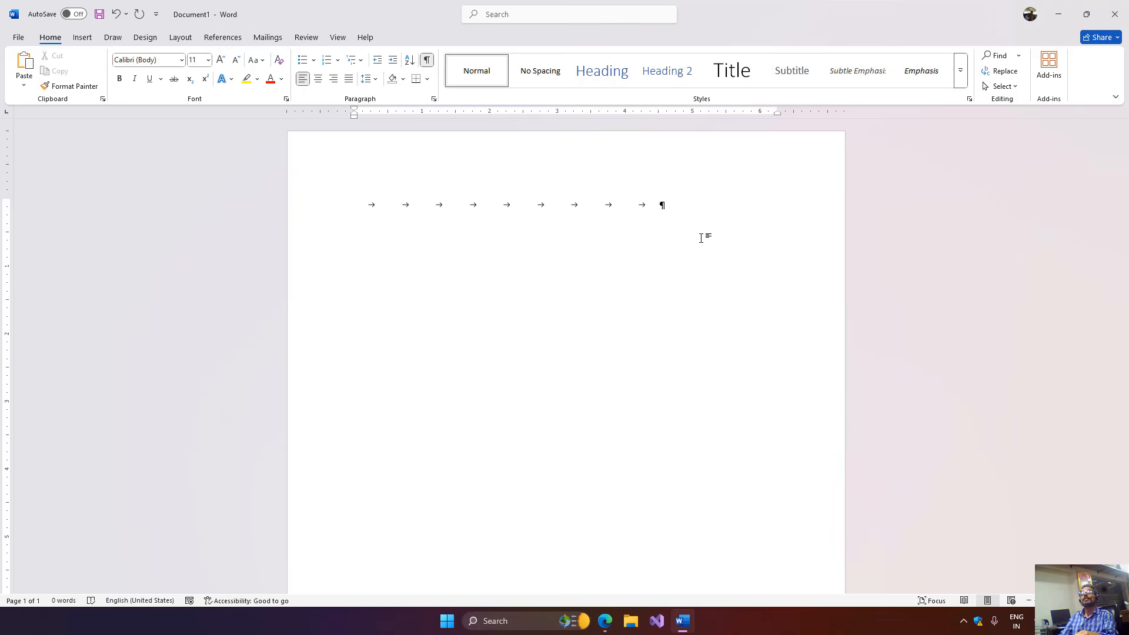
# Step: Delete all the tabs from the first line, and insert and remove one more test tab
pyautogui.press('BackSpace')
pyautogui.press('BackSpace')
pyautogui.press('BackSpace')
pyautogui.press('BackSpace')
pyautogui.press('BackSpace')
pyautogui.press('BackSpace')
pyautogui.press('BackSpace')
pyautogui.press('BackSpace')
pyautogui.press('BackSpace')
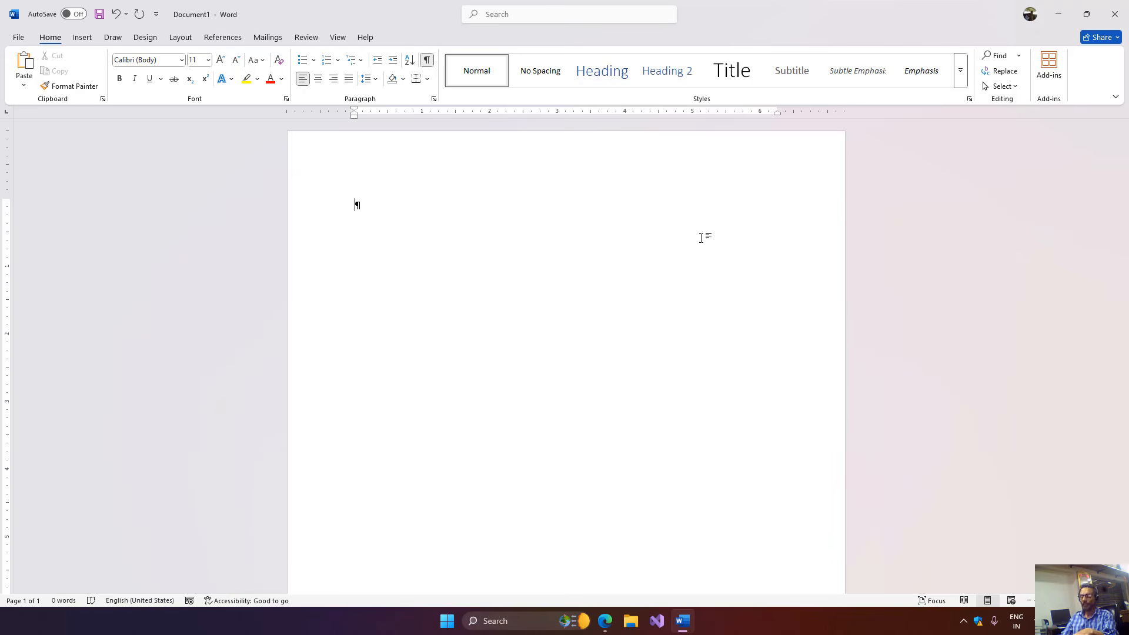
pyautogui.press('Tab')
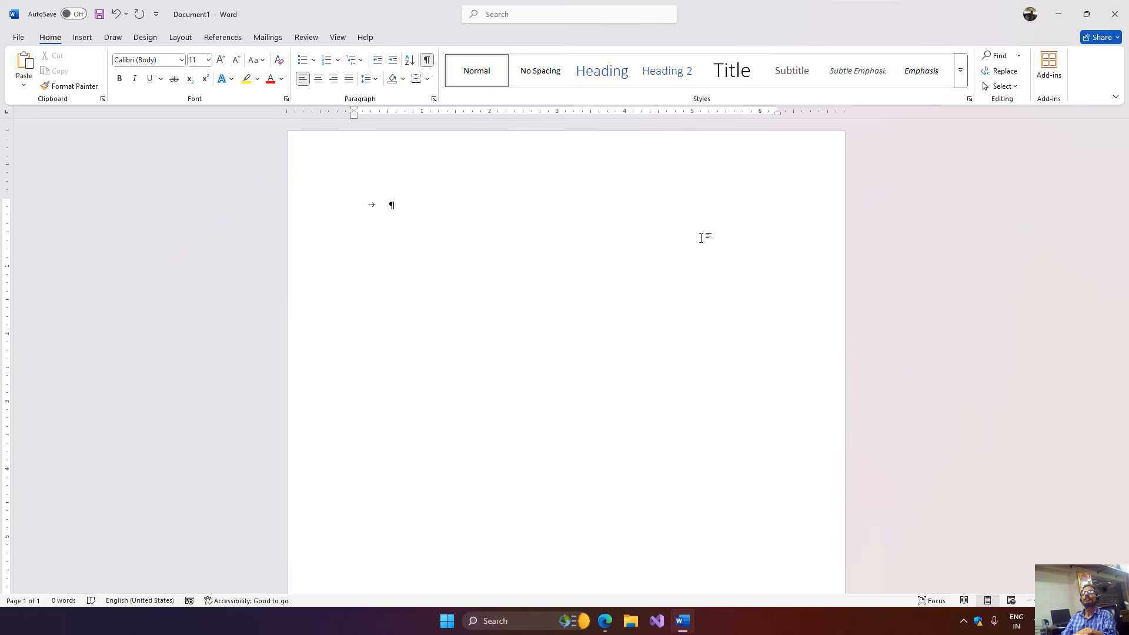
pyautogui.press('BackSpace')
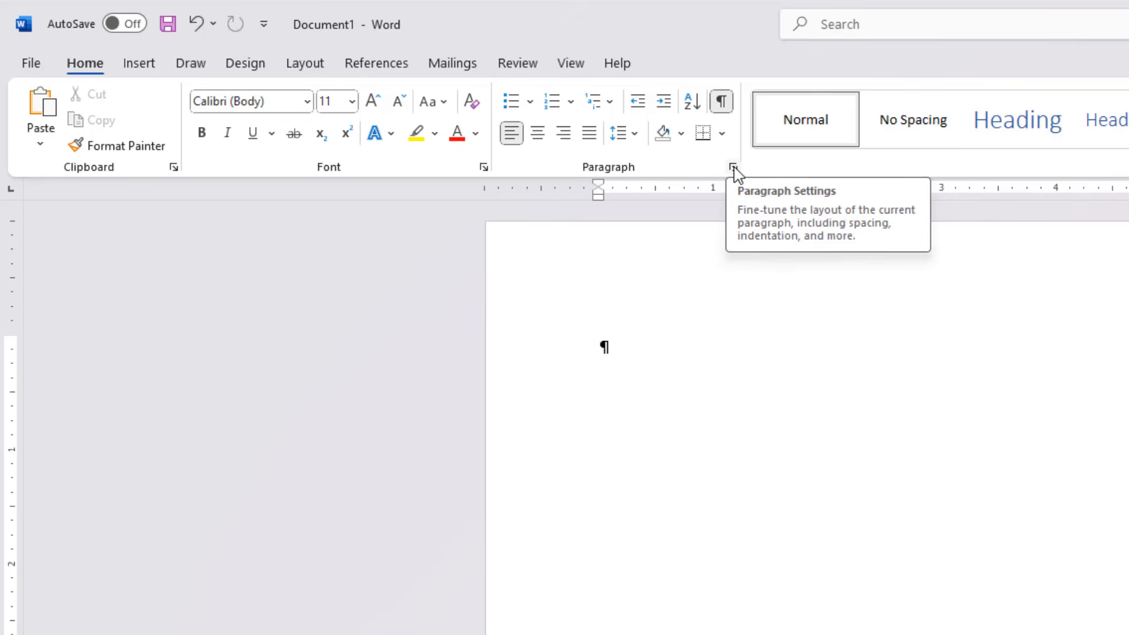
# Step: Set the default tab stops to 2 inches and test the spacing with one tab, removing it again
pyautogui.click(733, 168)
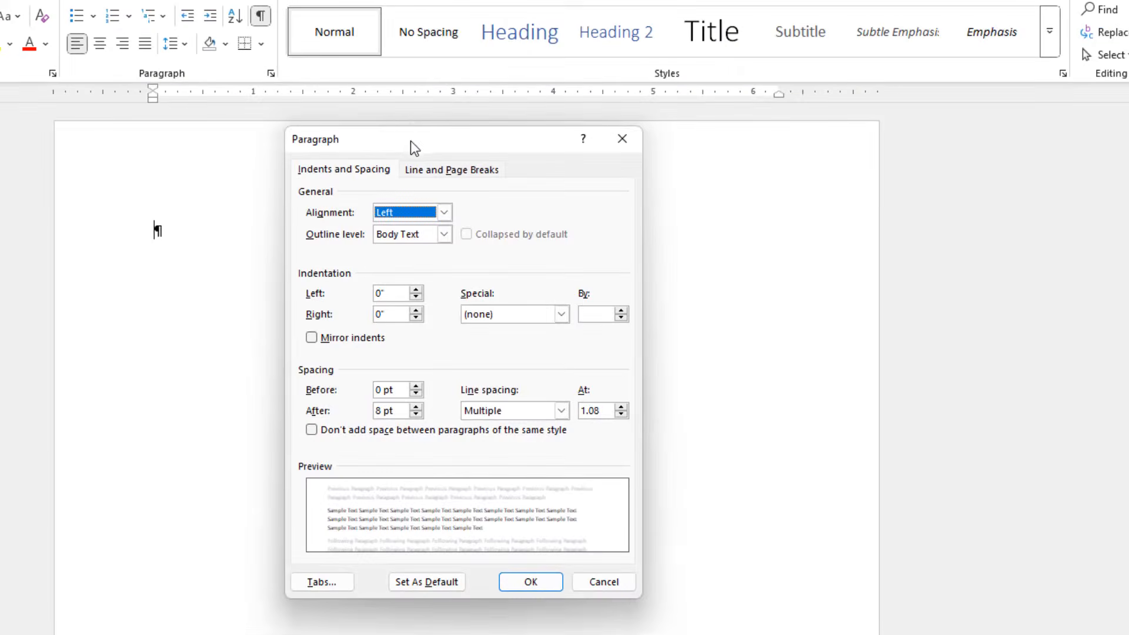
pyautogui.moveTo(894, 250); pyautogui.dragTo(895, 154)
pyautogui.moveTo(412, 62); pyautogui.dragTo(411, 56)
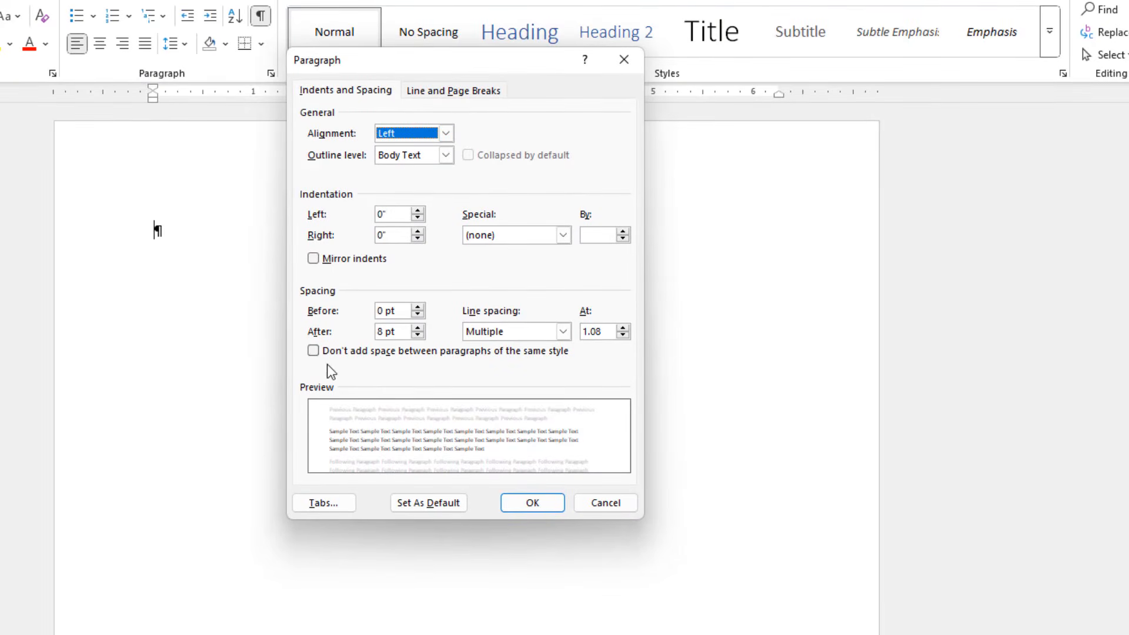
pyautogui.click(319, 504)
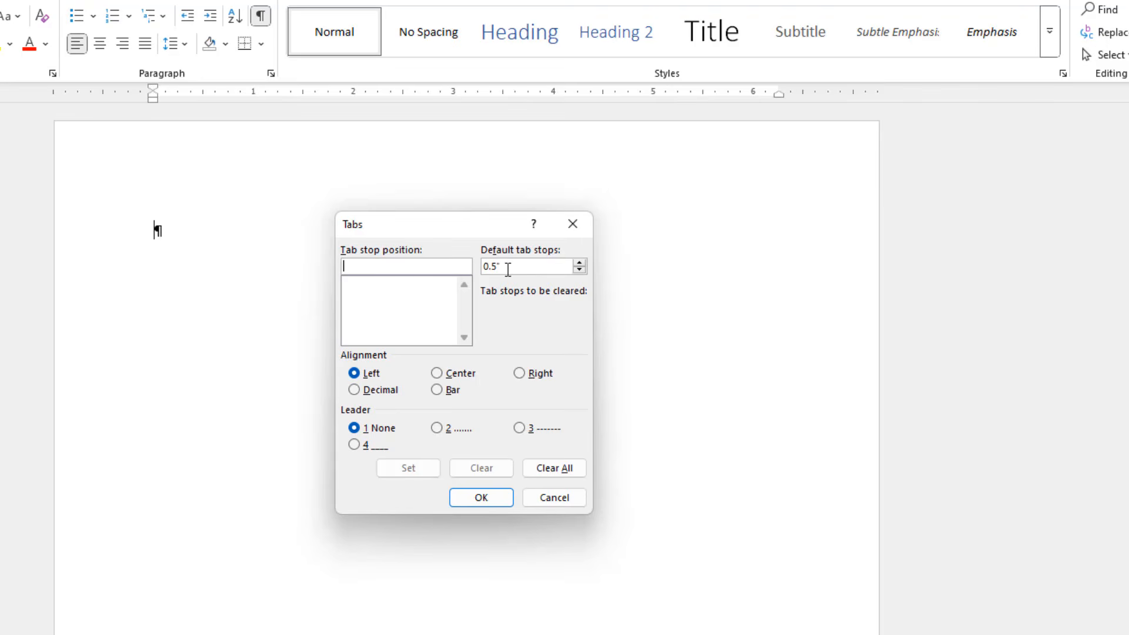
pyautogui.moveTo(508, 269); pyautogui.dragTo(450, 268)
pyautogui.write('2')
pyautogui.click(492, 496)
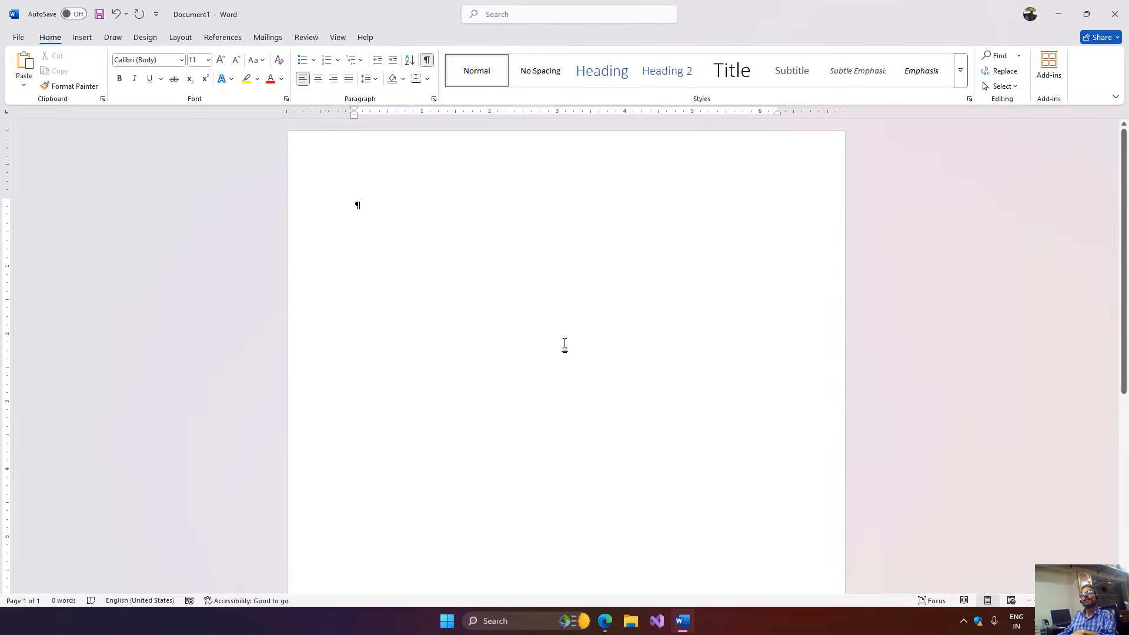
pyautogui.press('Tab')
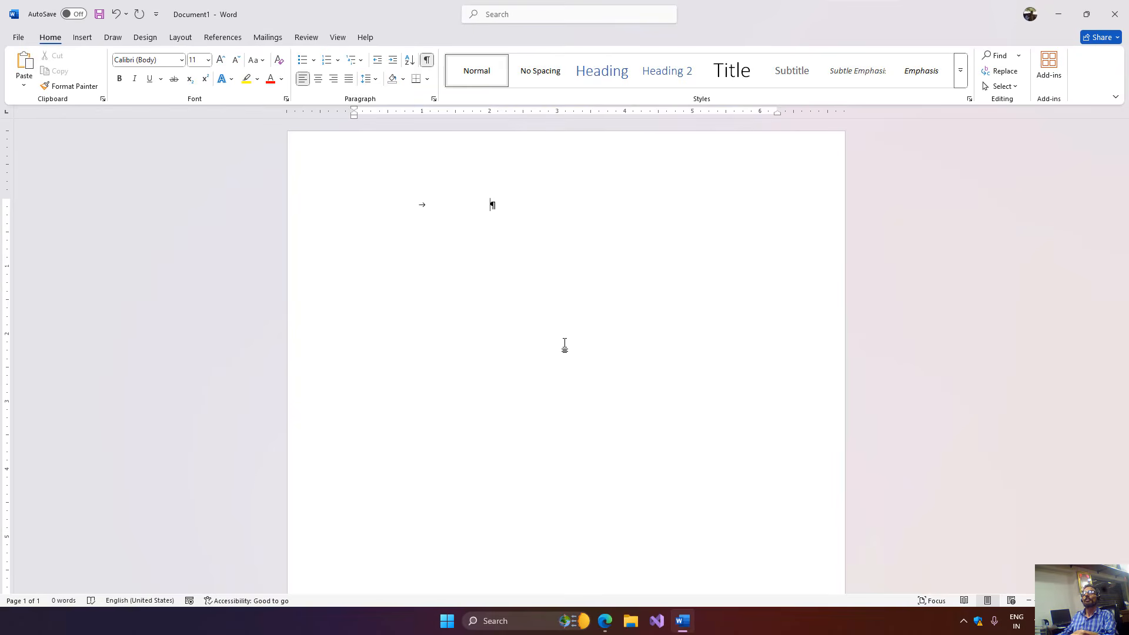
pyautogui.press('BackSpace')
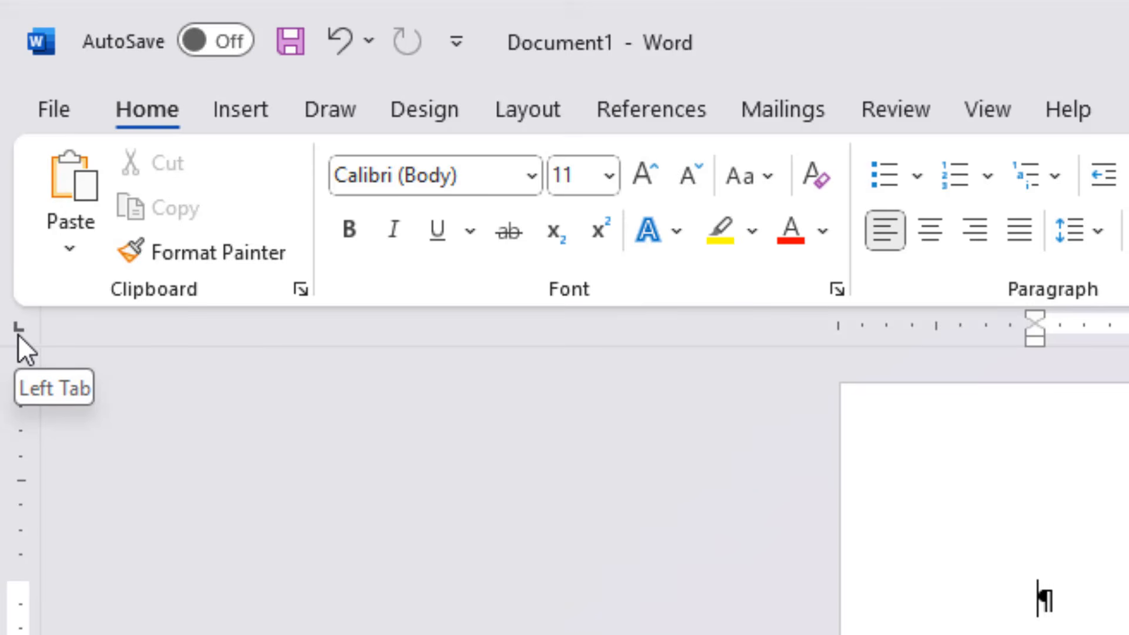
# Step: Cycle through the ruler's tab types back to Left Tab and place left tab stops at about 0.5 and 4 inches
pyautogui.click(18, 334)
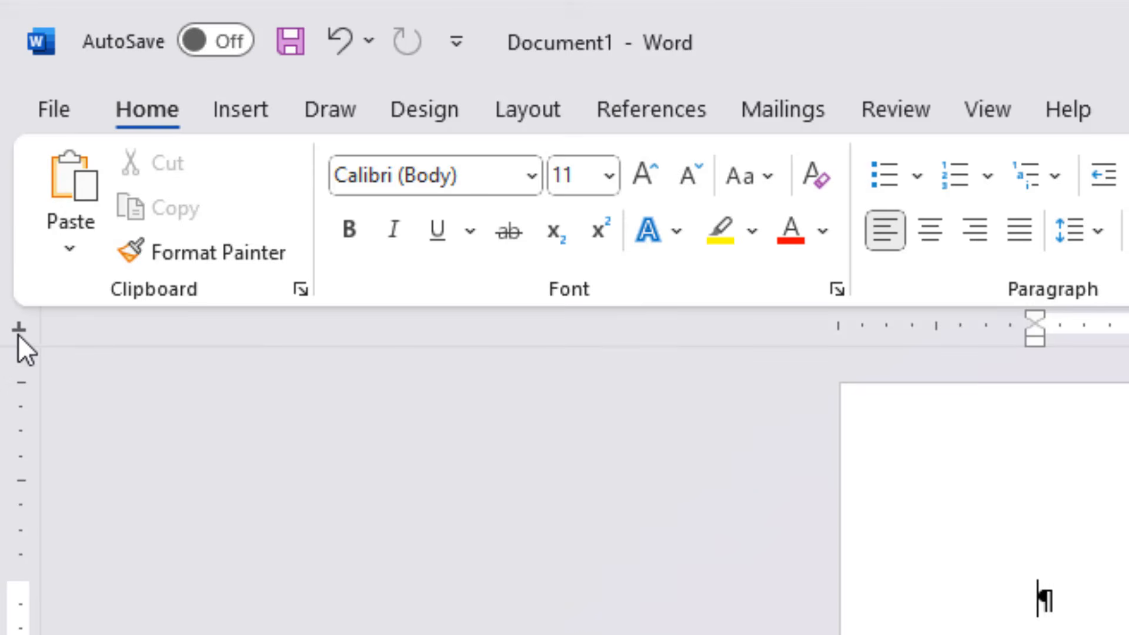
pyautogui.click(18, 334)
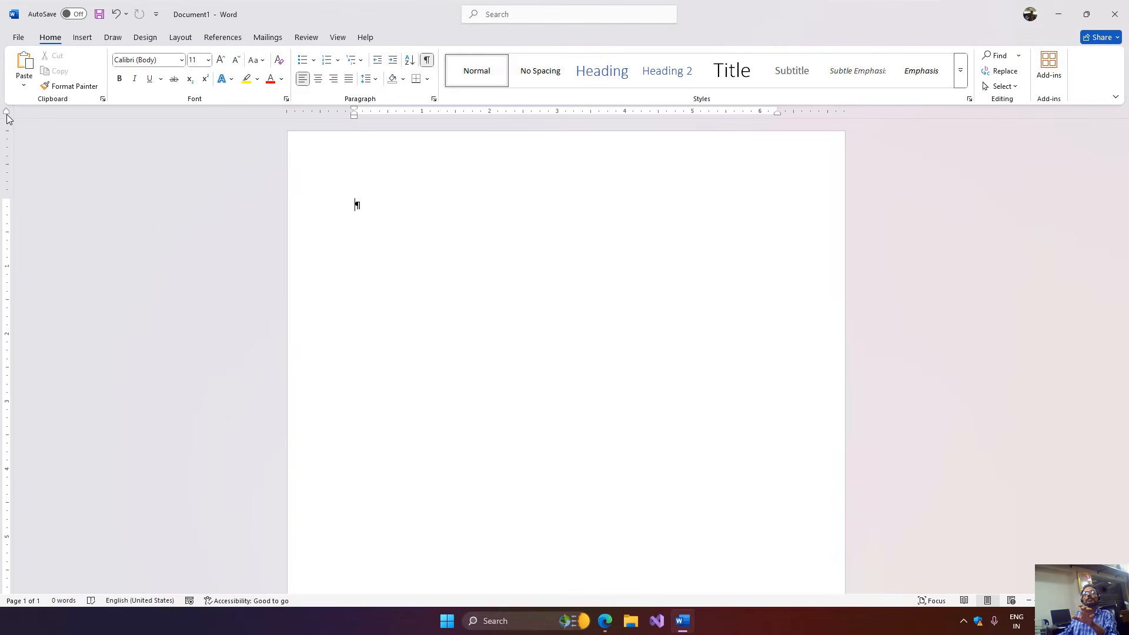
pyautogui.click(6, 112)
pyautogui.click(6, 111)
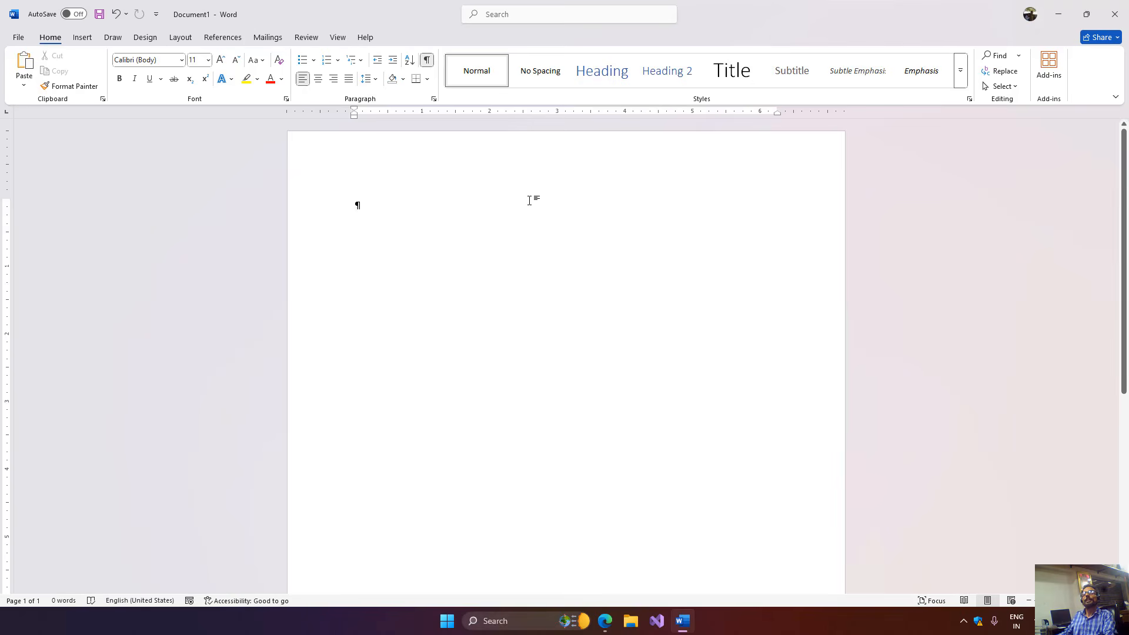
pyautogui.click(387, 111)
pyautogui.click(625, 113)
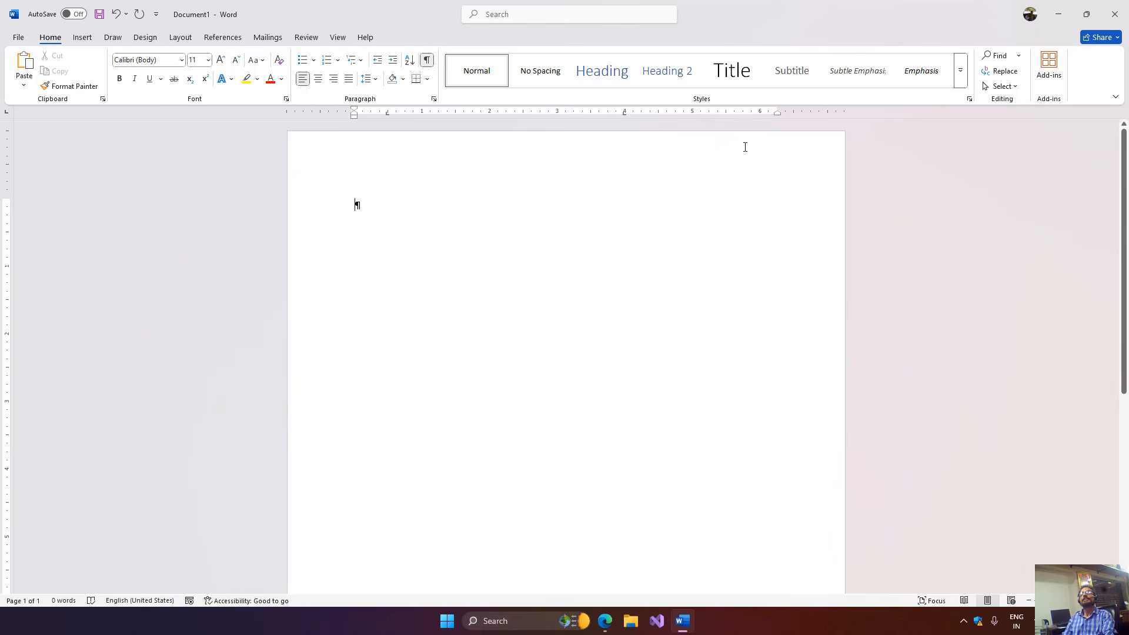
# Step: Enter the heading row with Particular at the first tab stop and Amount at the second
pyautogui.press('Tab')
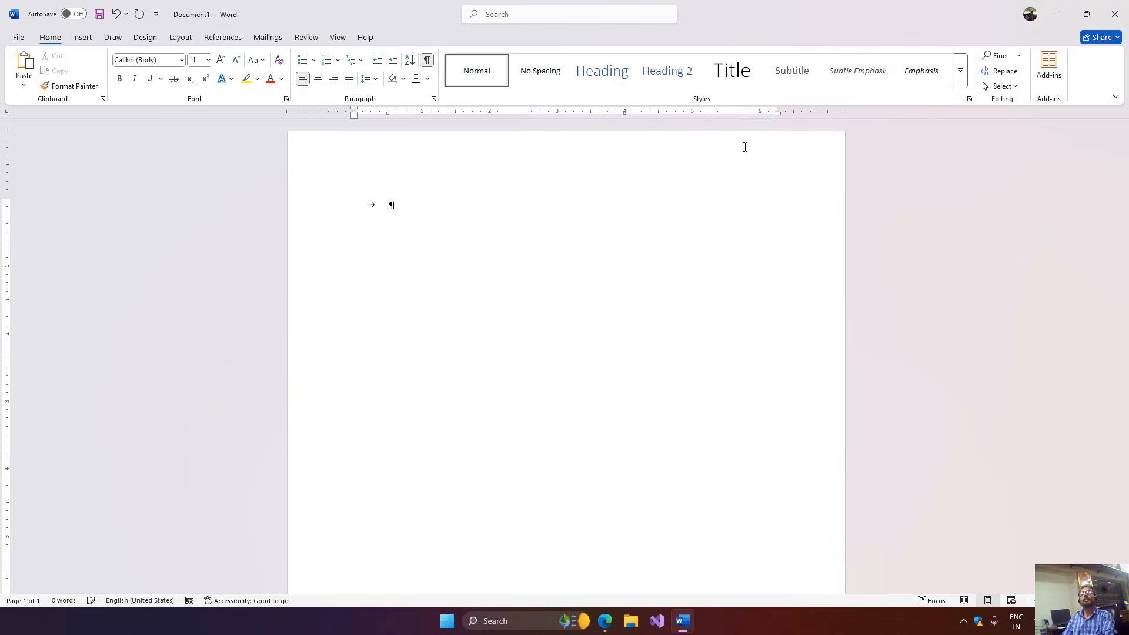
pyautogui.write('Part')
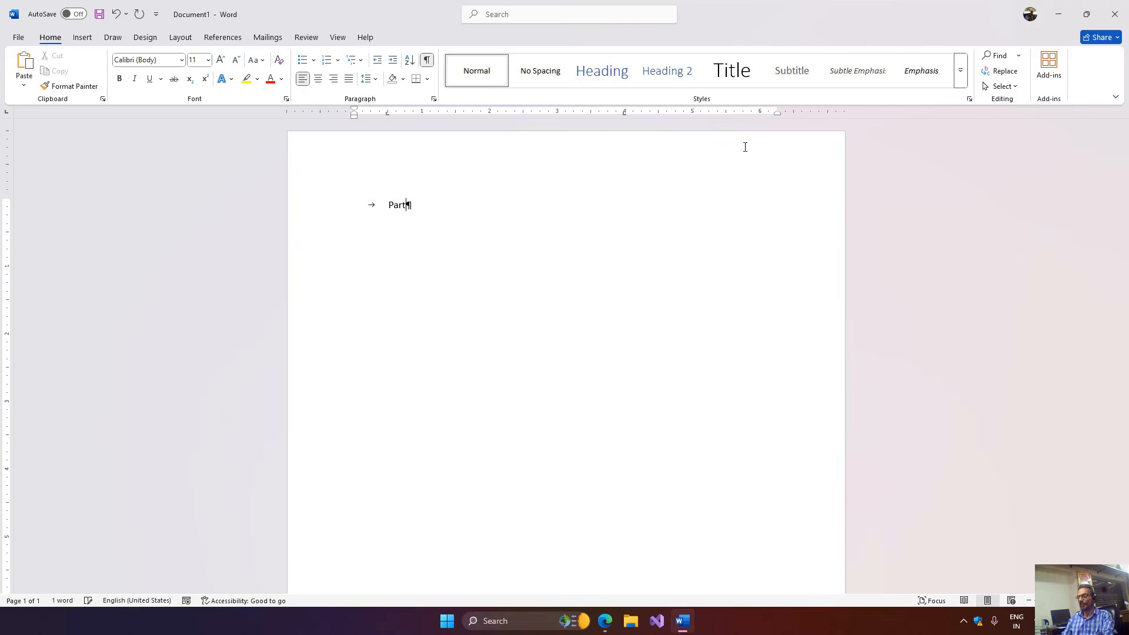
pyautogui.write('icula')
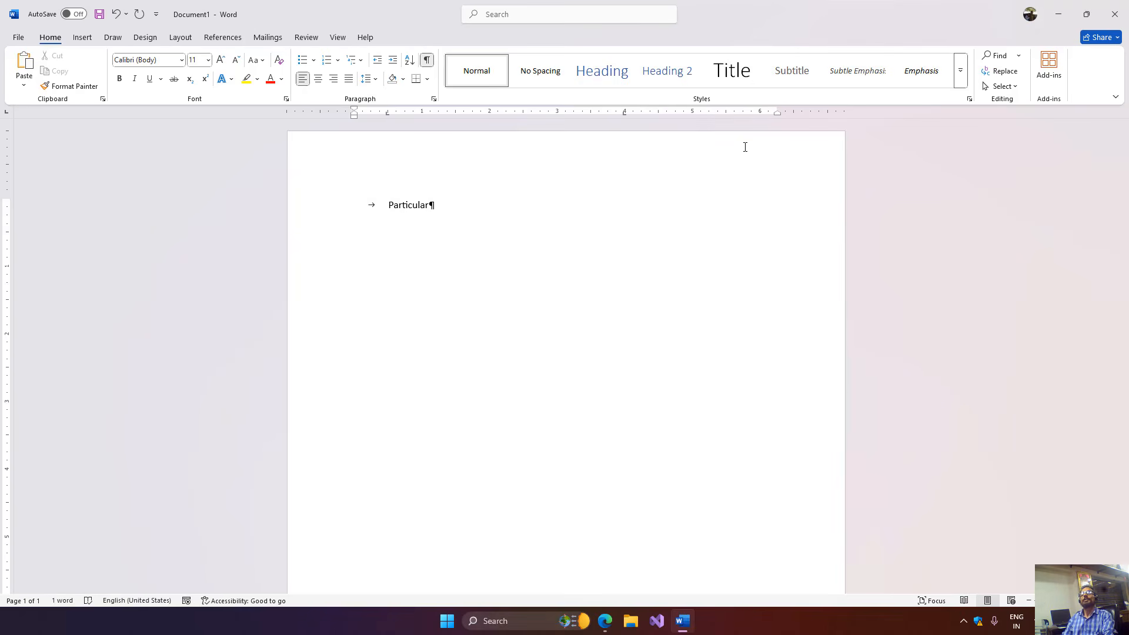
pyautogui.write('r')
pyautogui.press('Tab')
pyautogui.write('Amou')
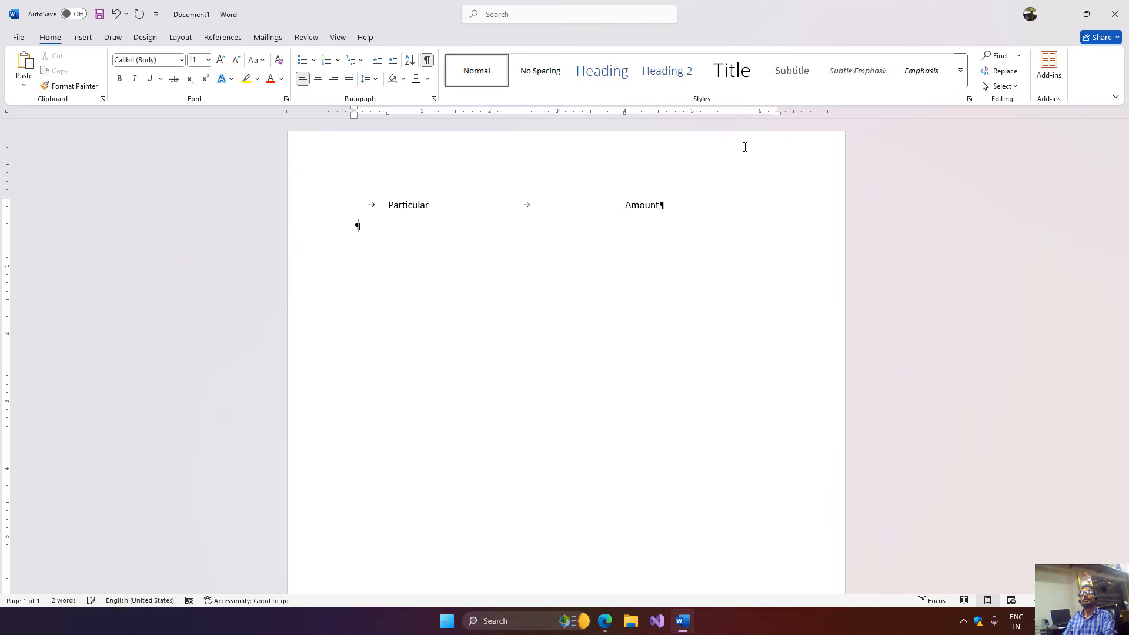
# Step: Enter Motherboard and 12,000.00 at the two tab stops of the second line
pyautogui.press('Tab')
pyautogui.write('Motherboard')
pyautogui.press('Tab')
pyautogui.write('12,000.00')
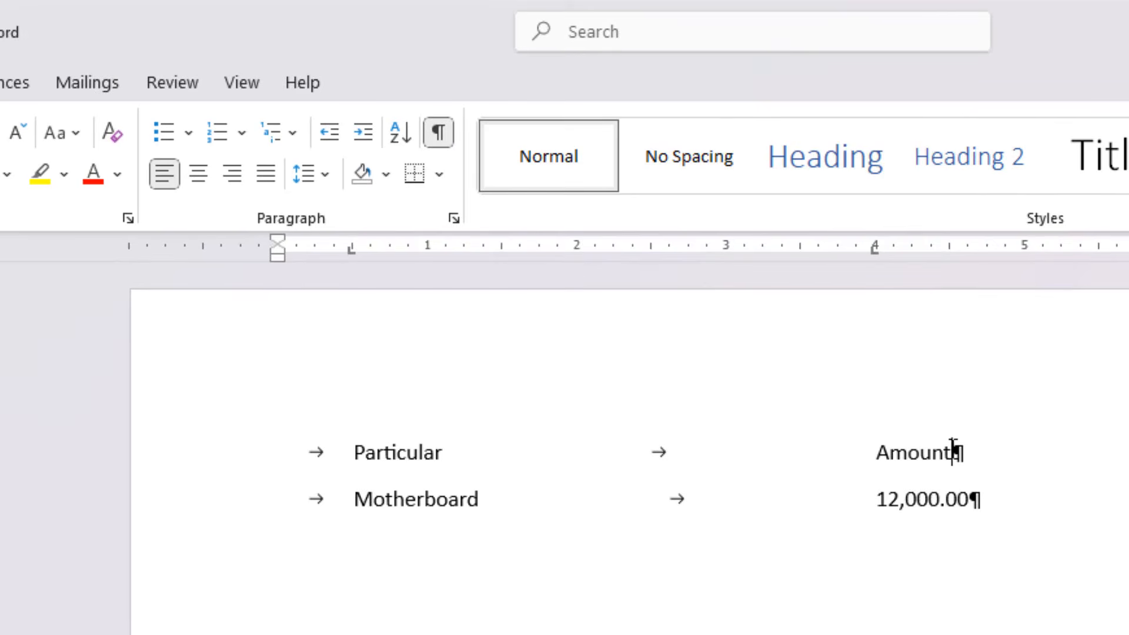
# Step: Highlight the paragraph mark after Amount and the tab mark between Particular and Amount to examine them
pyautogui.moveTo(956, 452); pyautogui.dragTo(978, 456)
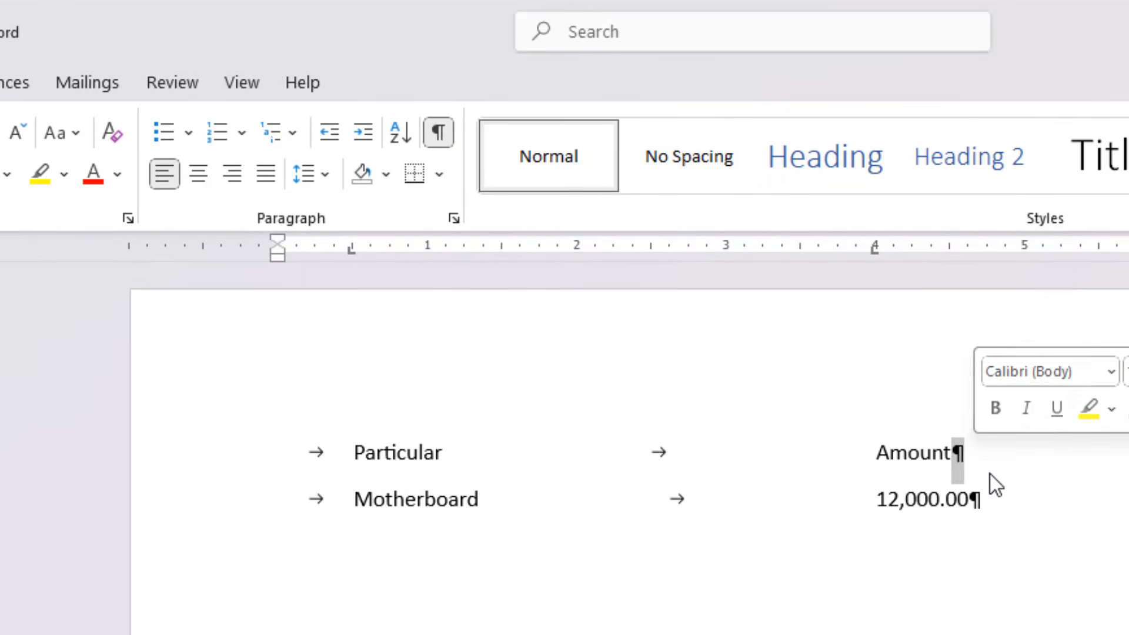
pyautogui.click(972, 460)
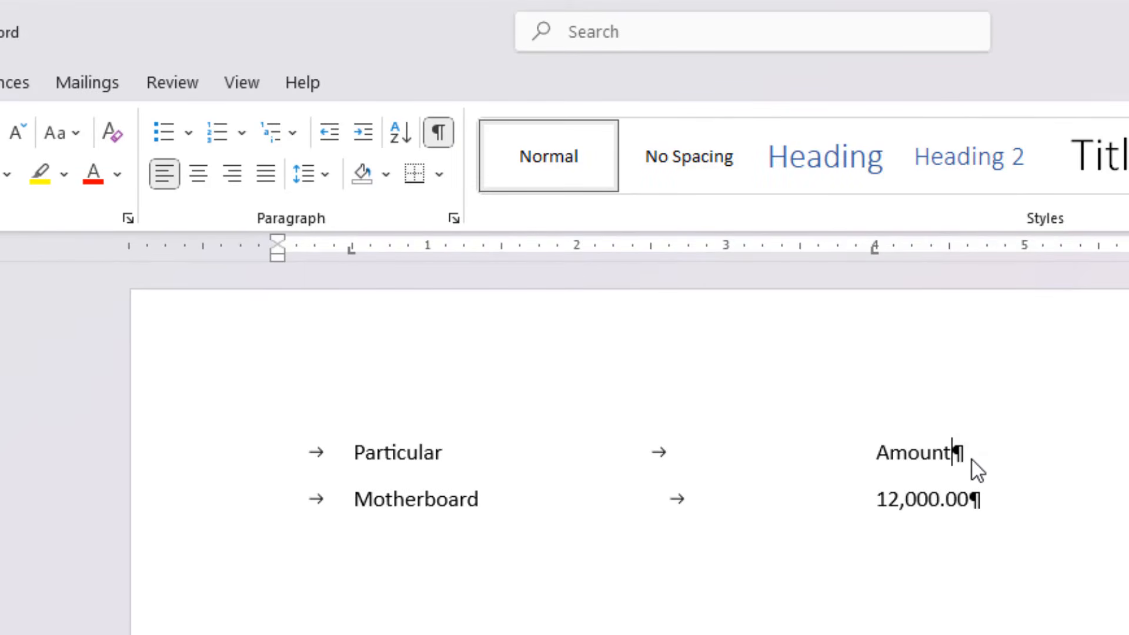
pyautogui.moveTo(635, 438); pyautogui.dragTo(701, 439)
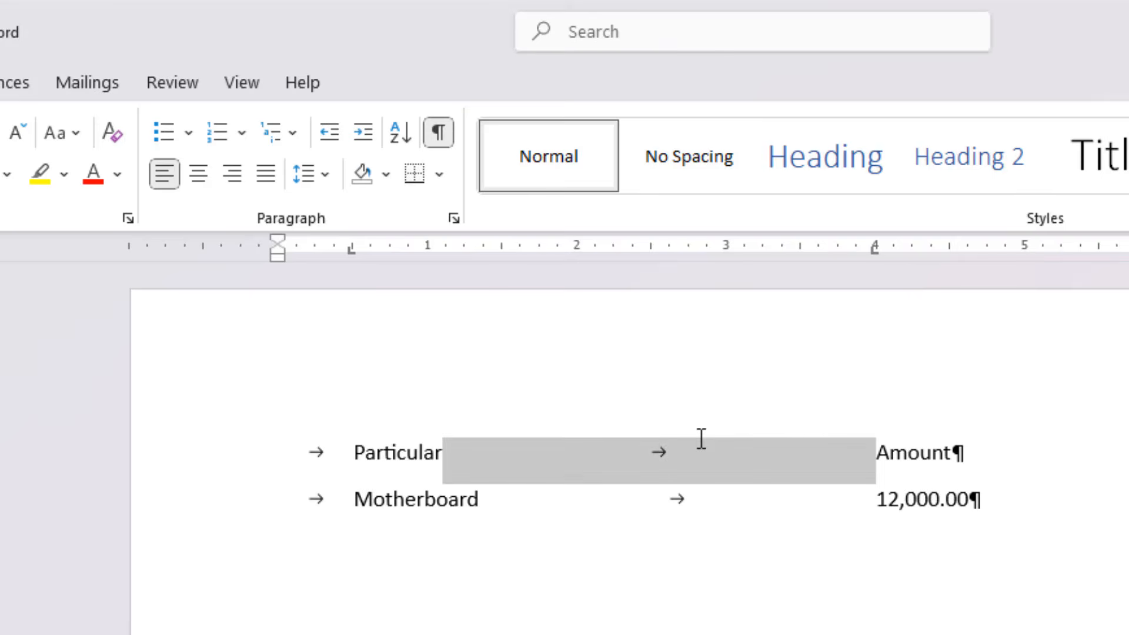
# Step: Add the word Intel after Motherboard in the second line
pyautogui.click(480, 501)
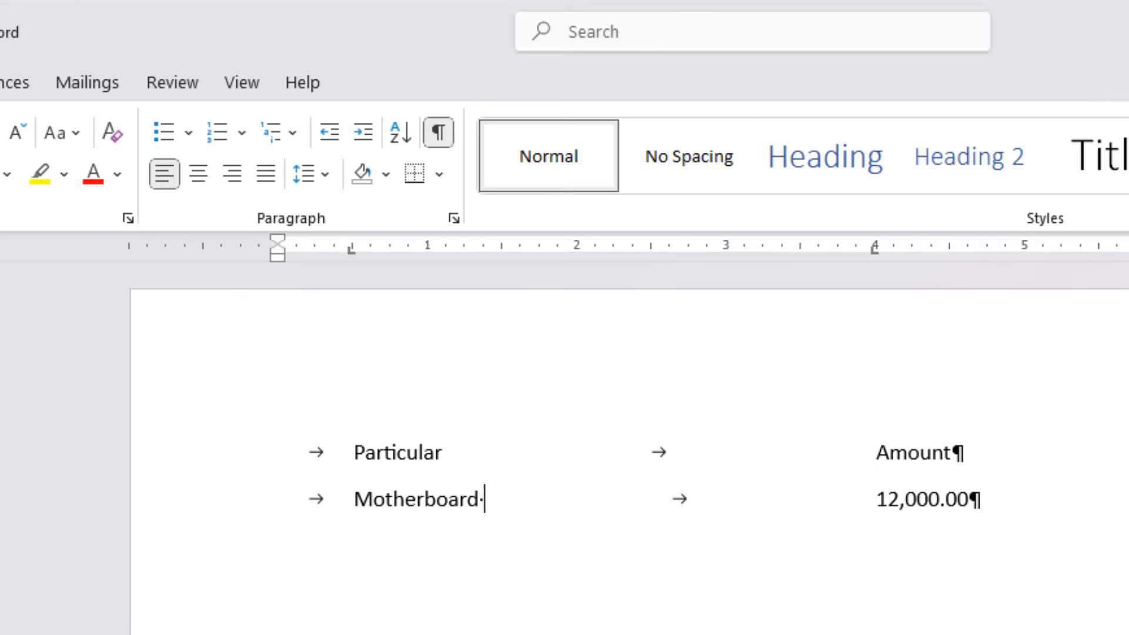
pyautogui.write('Intel')
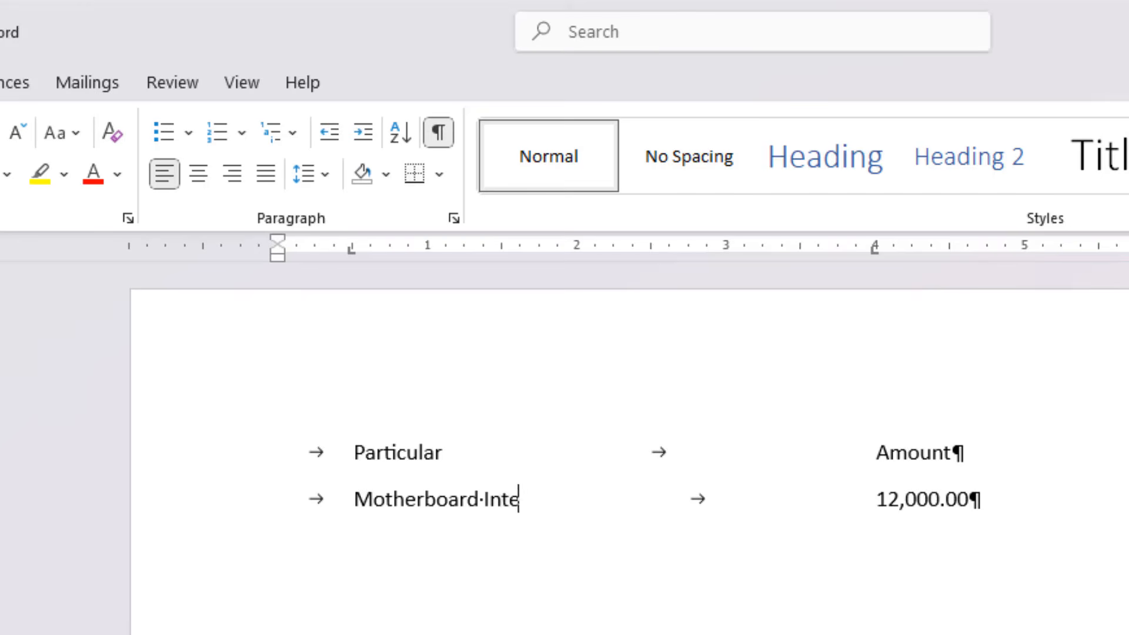
# Step: Examine the space mark between Motherboard and Intel, trying an extra space there and removing it again
pyautogui.scroll(10, 552, 504)
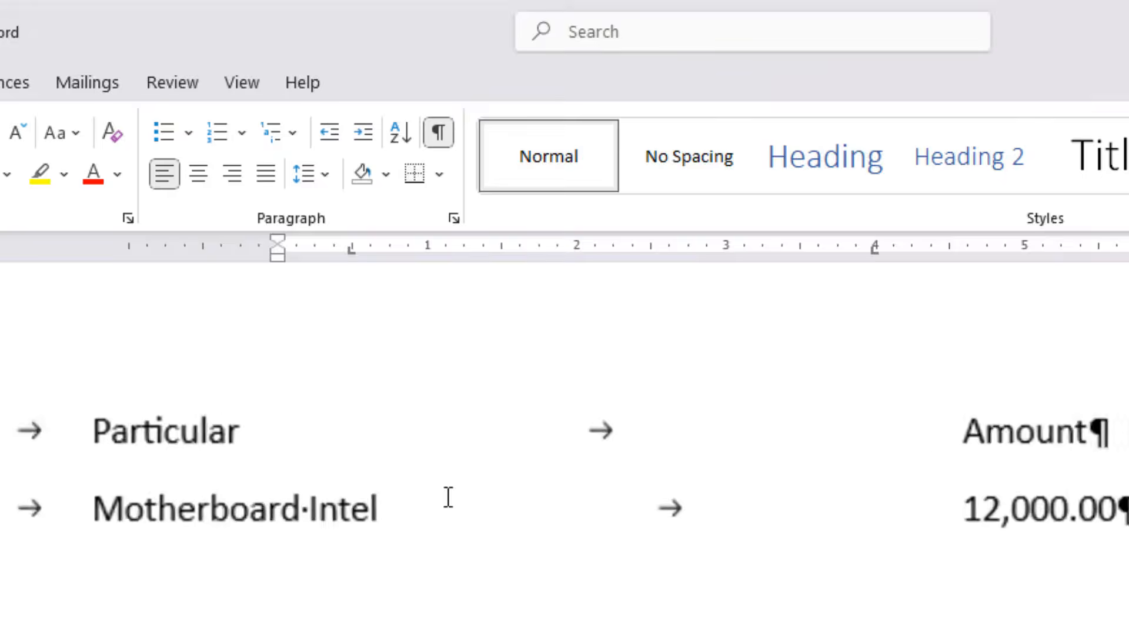
pyautogui.scroll(3, 209, 492)
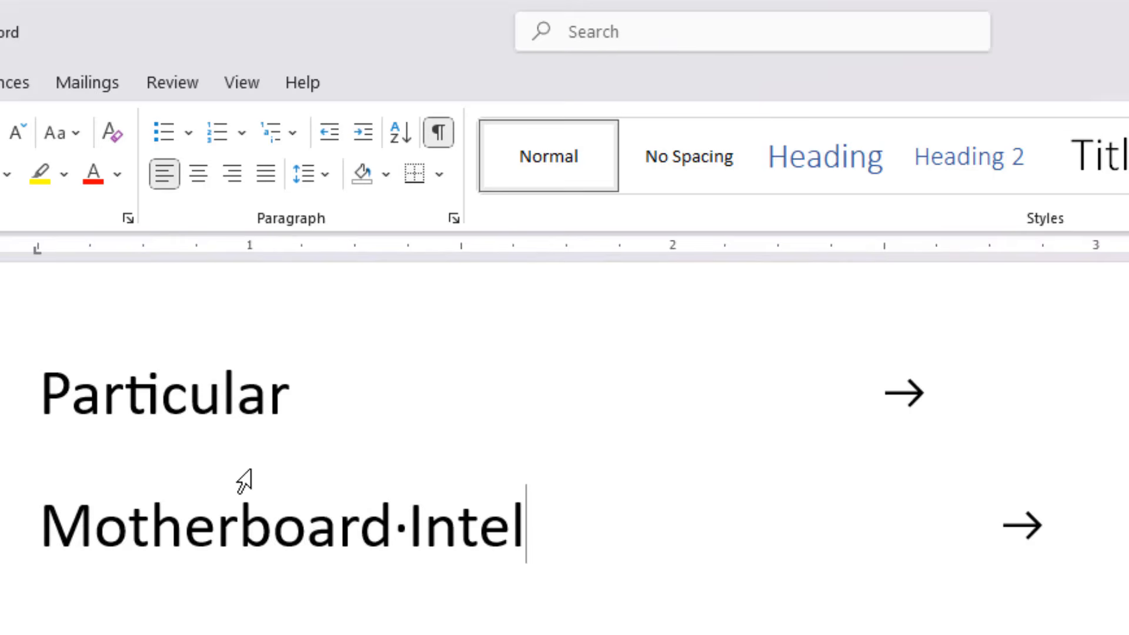
pyautogui.moveTo(392, 529); pyautogui.dragTo(409, 532)
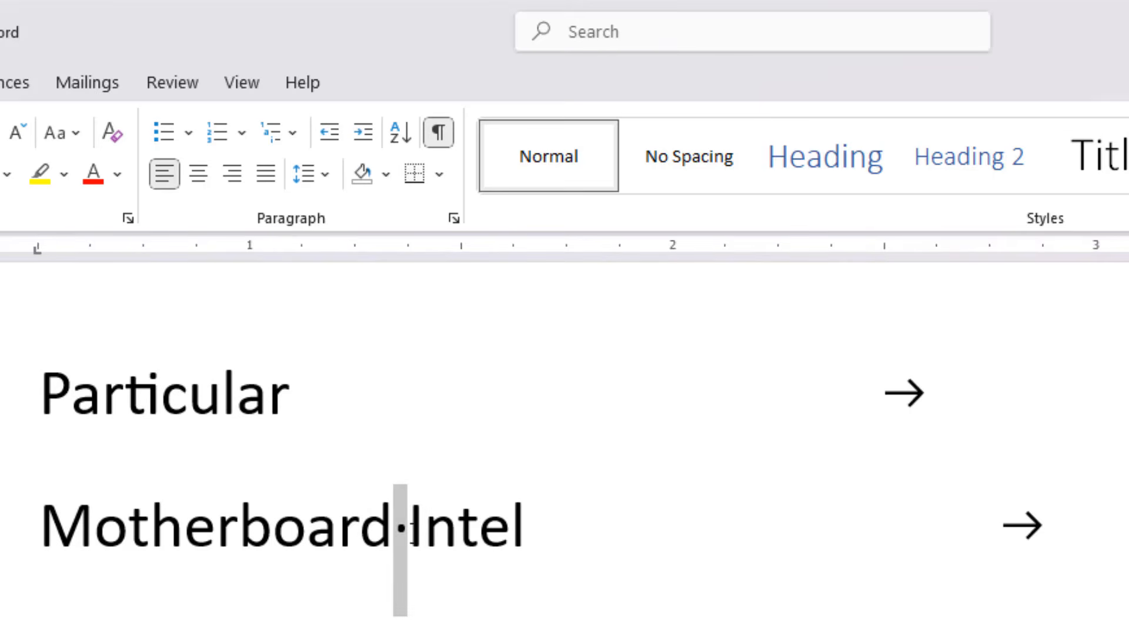
pyautogui.click(411, 532)
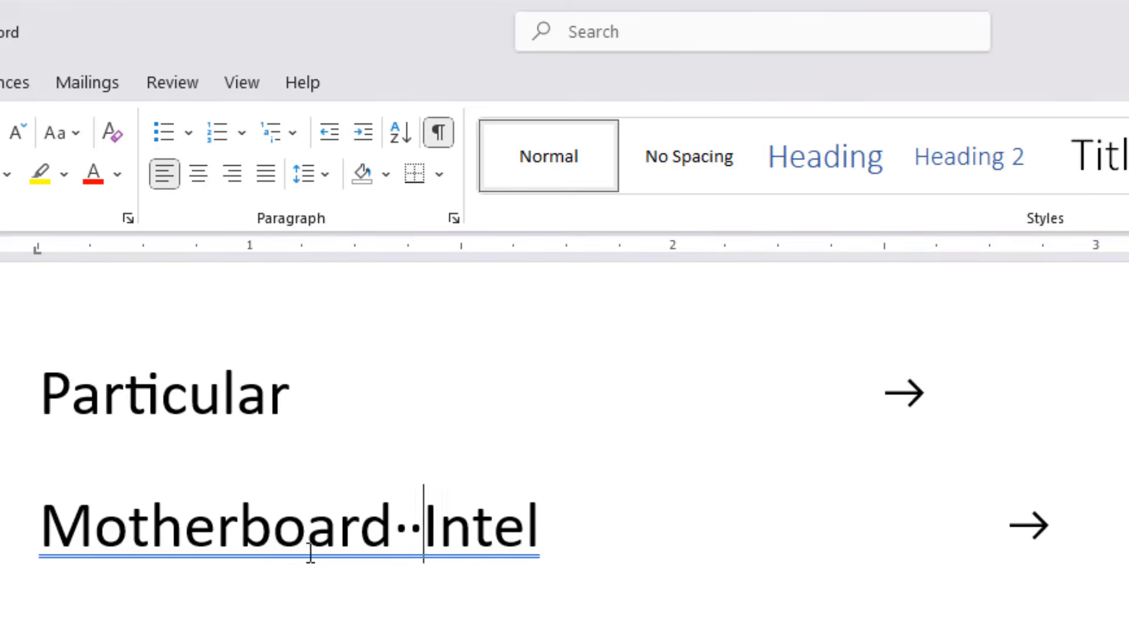
pyautogui.keyDown('ctrl'); pyautogui.scroll(-2, 324, 509); pyautogui.keyUp('ctrl')
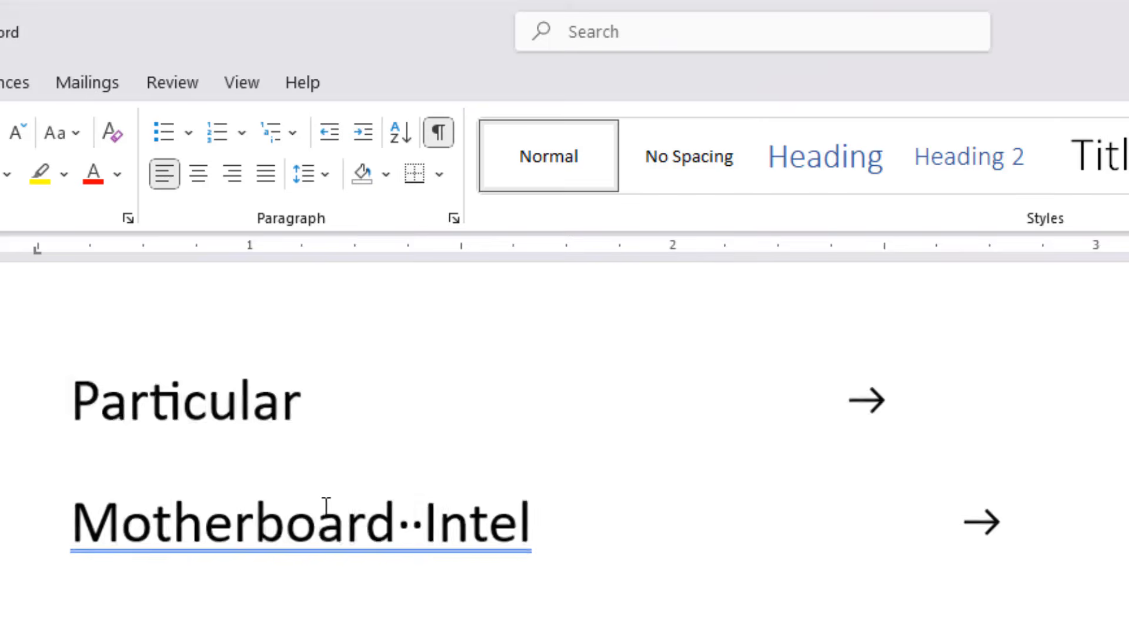
pyautogui.keyDown('ctrl'); pyautogui.scroll(-1, 338, 538); pyautogui.keyUp('ctrl')
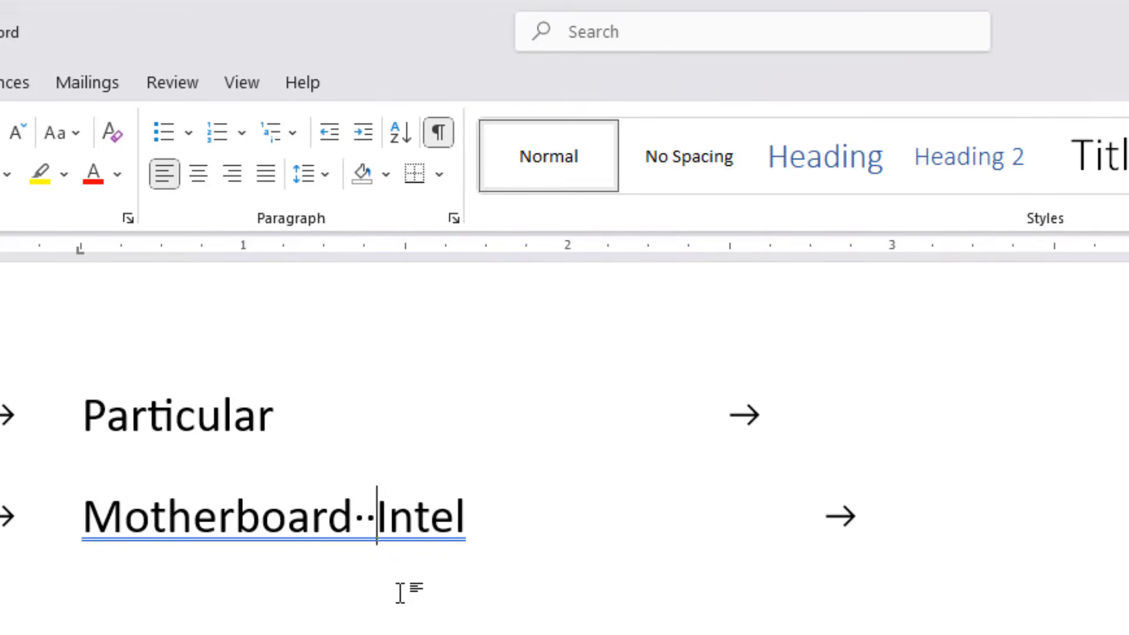
pyautogui.press('BackSpace')
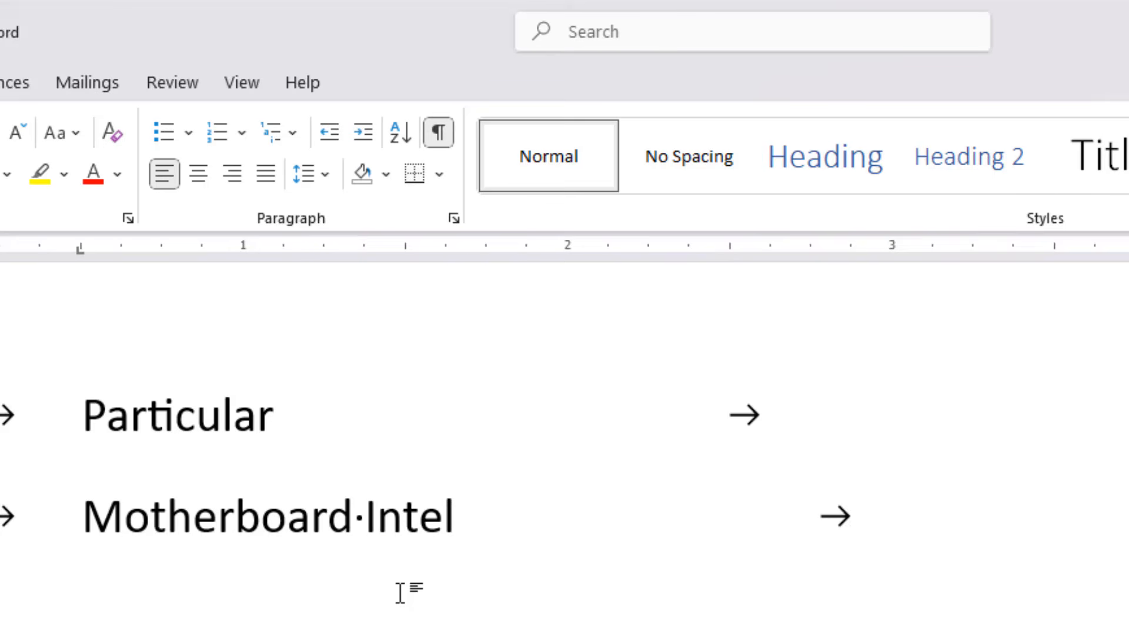
pyautogui.keyDown('ctrl'); pyautogui.scroll(-4, 474, 250); pyautogui.keyUp('ctrl')
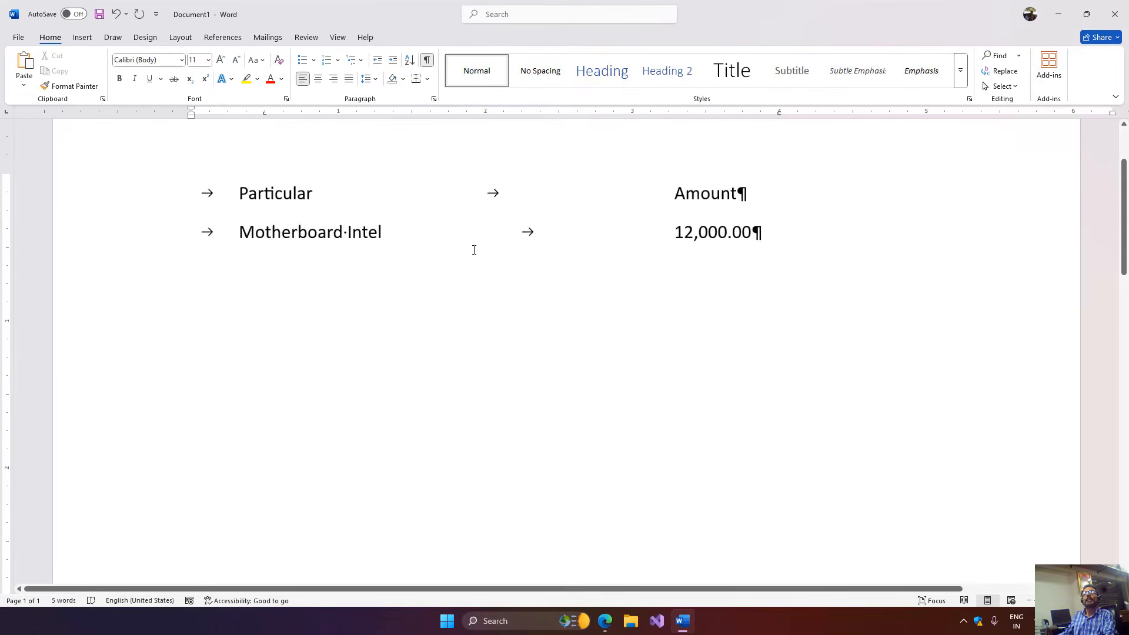
# Step: Remove the left tab stop at 4 inches from both the Particular and Motherboard lines
pyautogui.keyDown('ctrl'); pyautogui.scroll(-1, 474, 250); pyautogui.keyUp('ctrl')
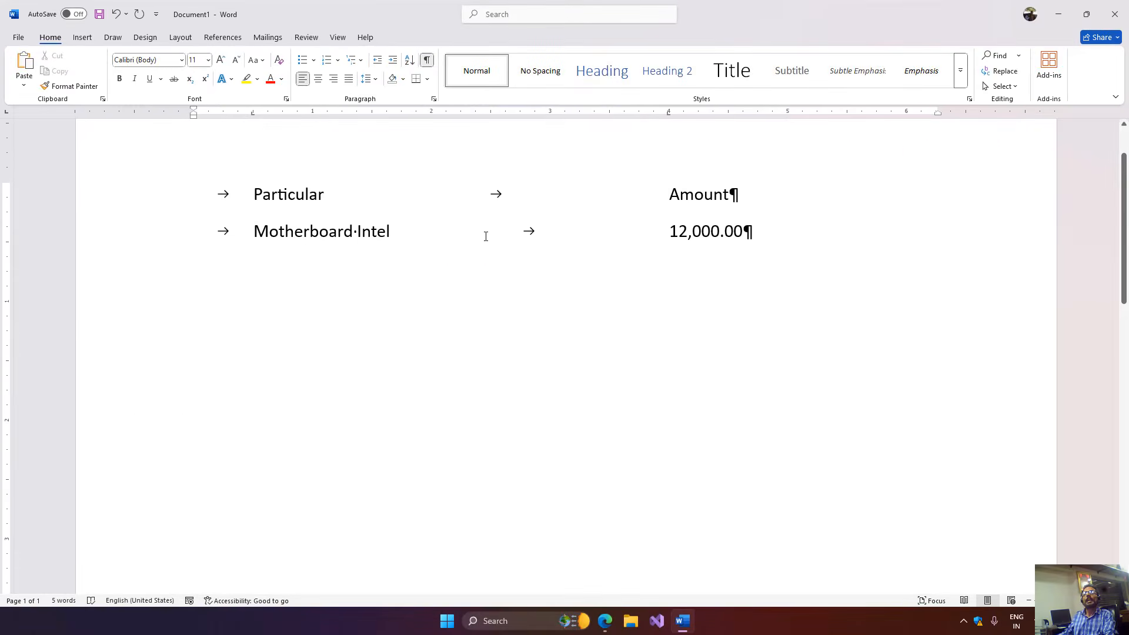
pyautogui.scroll(-2, 483, 235)
pyautogui.keyDown('ctrl'); pyautogui.scroll(-1, 491, 246); pyautogui.keyUp('ctrl')
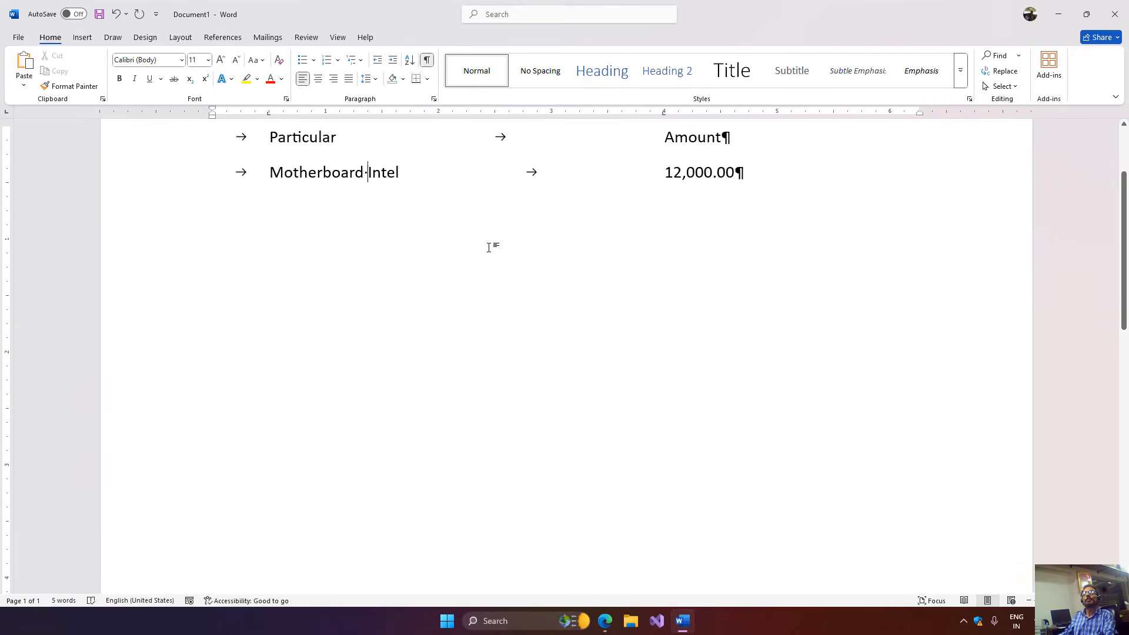
pyautogui.scroll(3, 515, 202)
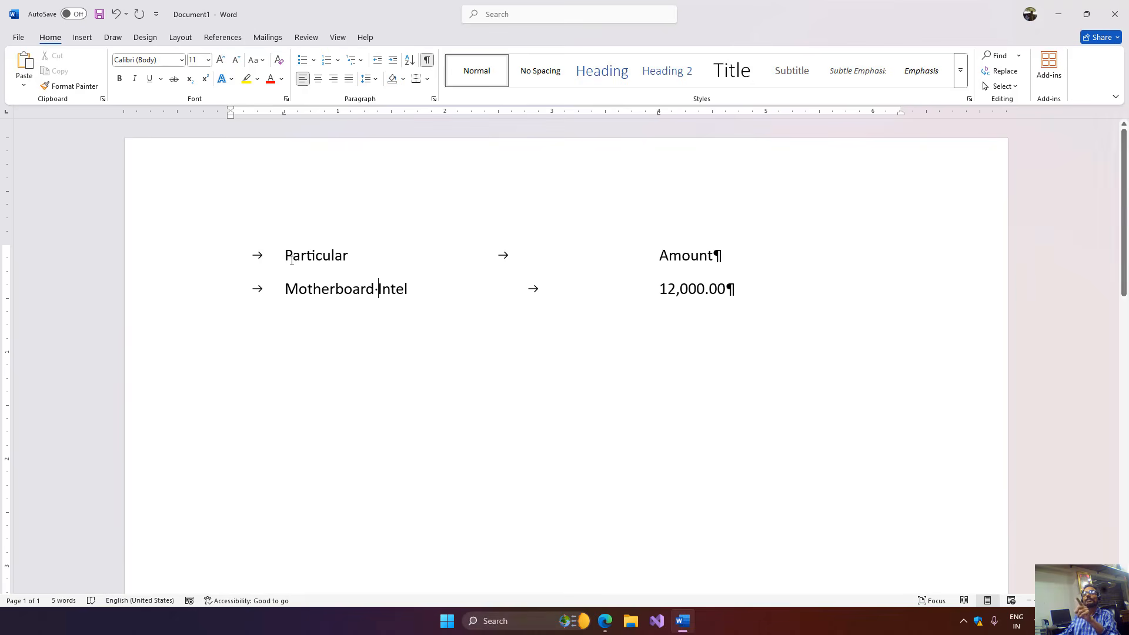
pyautogui.moveTo(285, 253); pyautogui.dragTo(788, 293)
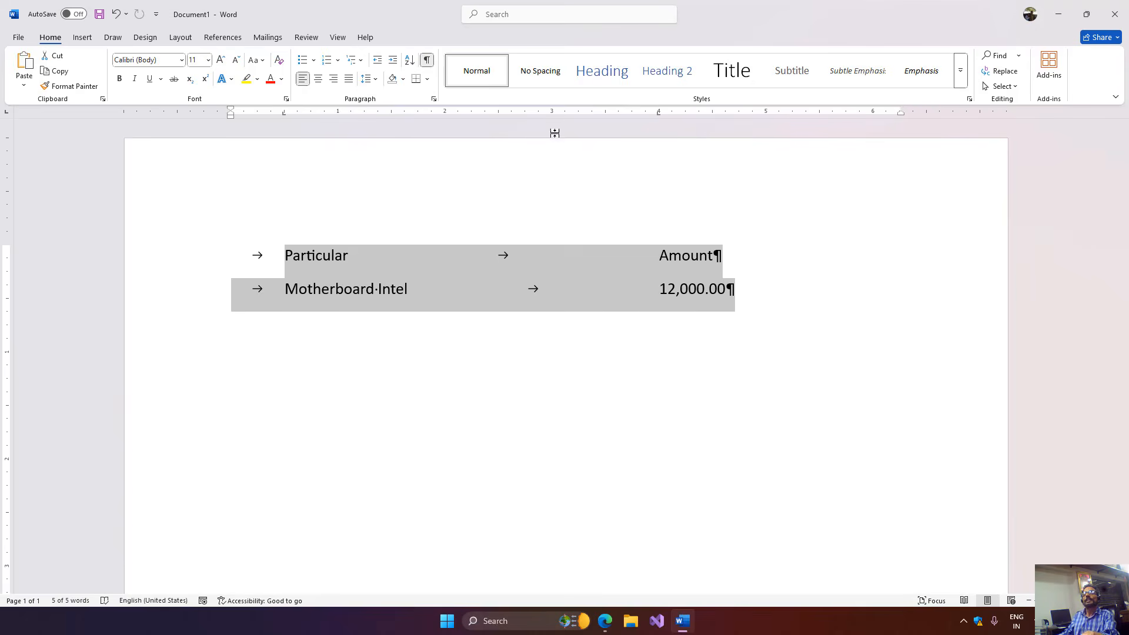
pyautogui.click(282, 255)
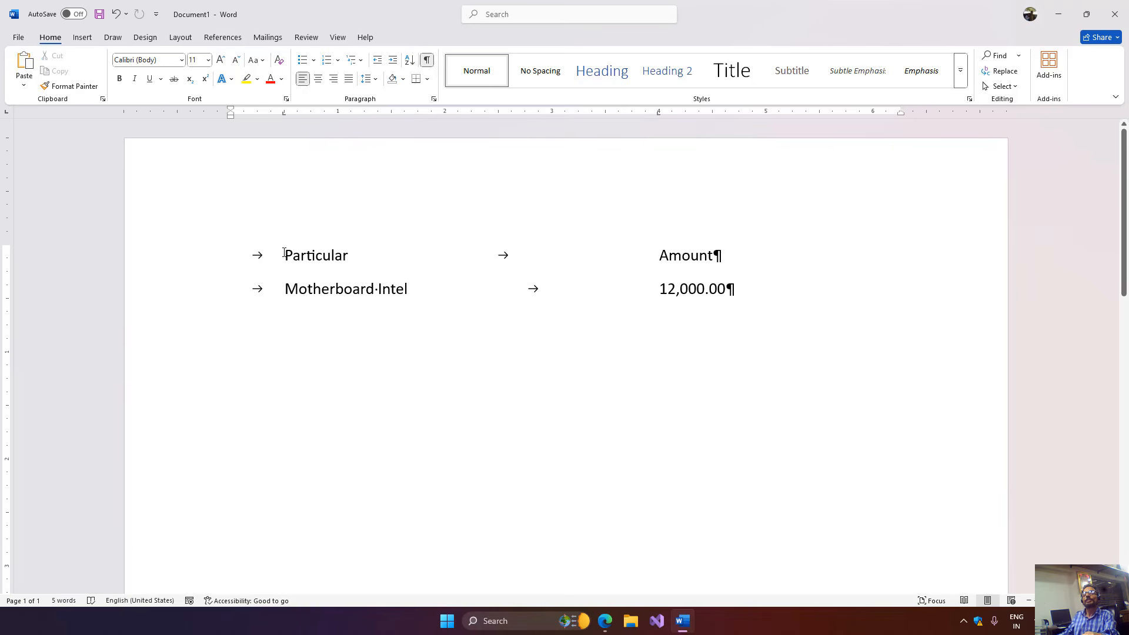
pyautogui.moveTo(284, 256); pyautogui.dragTo(739, 293)
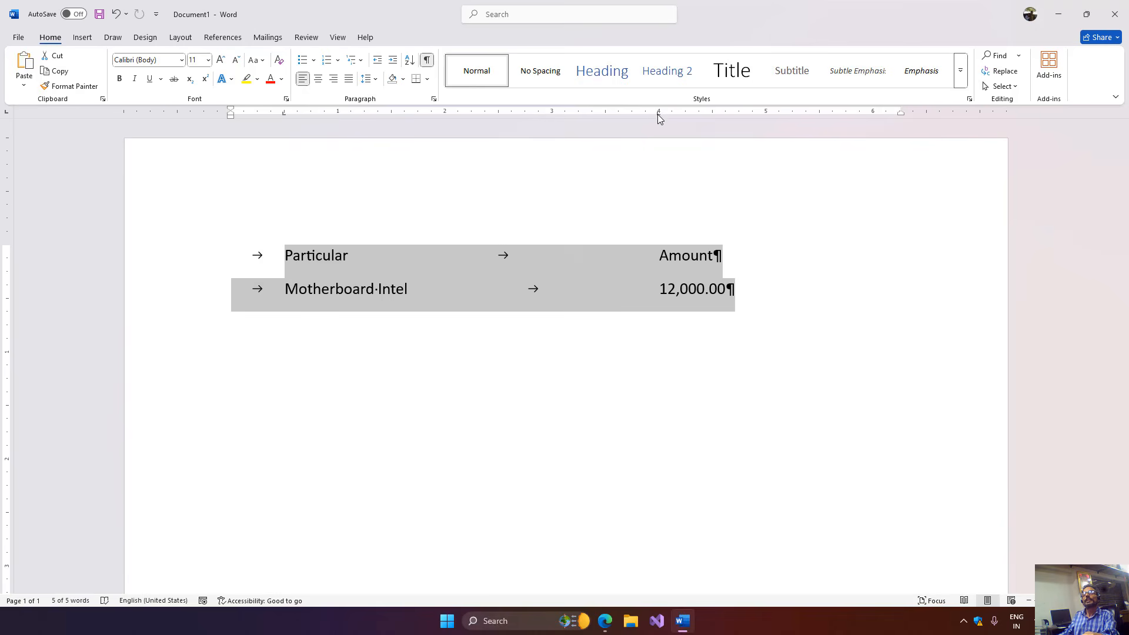
pyautogui.moveTo(658, 114); pyautogui.dragTo(580, 120)
pyautogui.moveTo(661, 115); pyautogui.dragTo(712, 137)
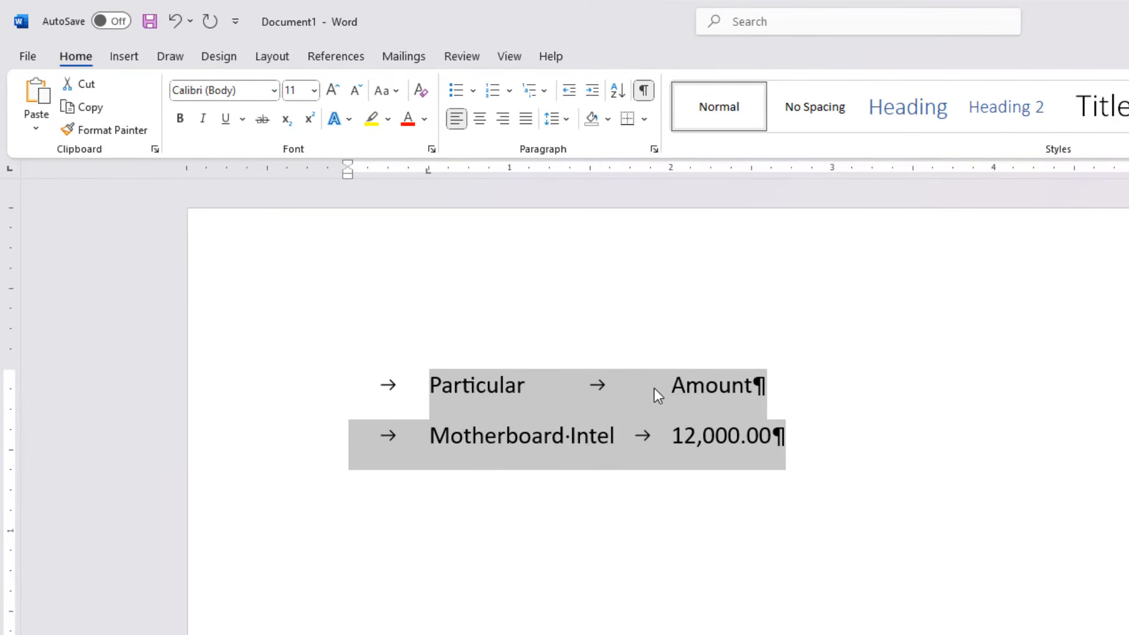
# Step: Highlight the tab mark before 12,000.00, try adding i3 Co after Intel, and undo that addition
pyautogui.click(439, 438)
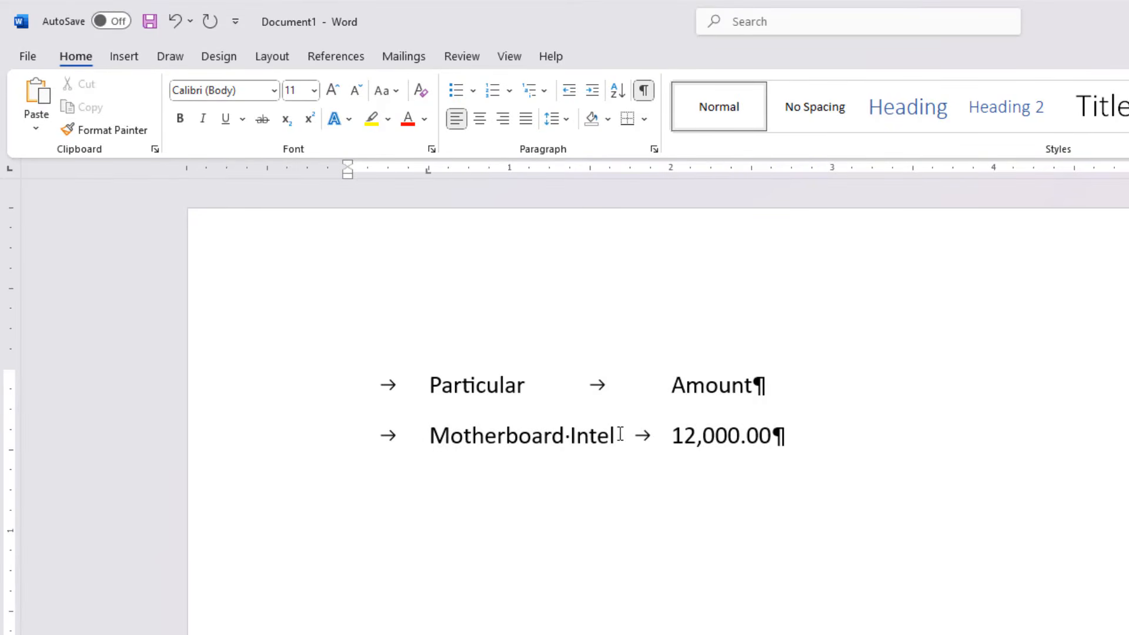
pyautogui.moveTo(638, 436); pyautogui.dragTo(678, 436)
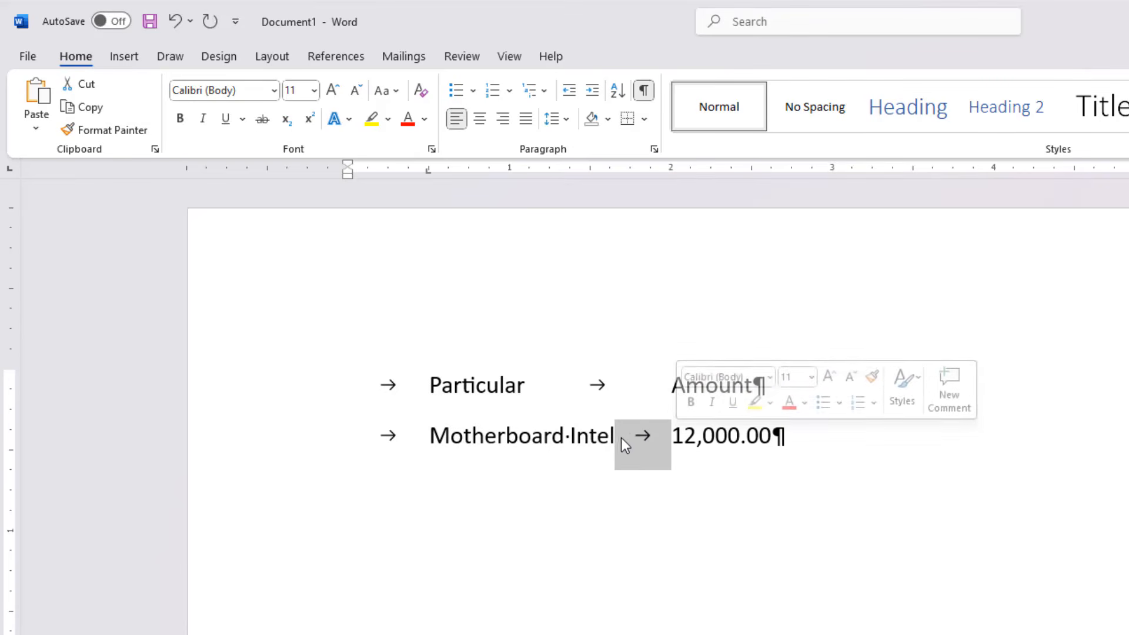
pyautogui.click(462, 493)
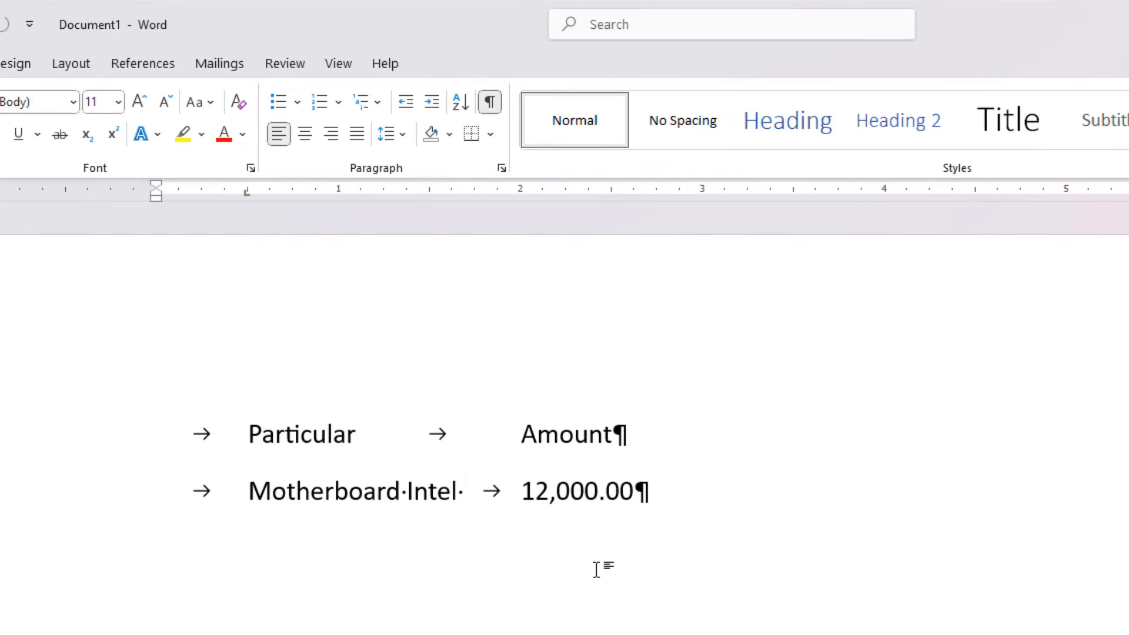
pyautogui.write('i3 Co')
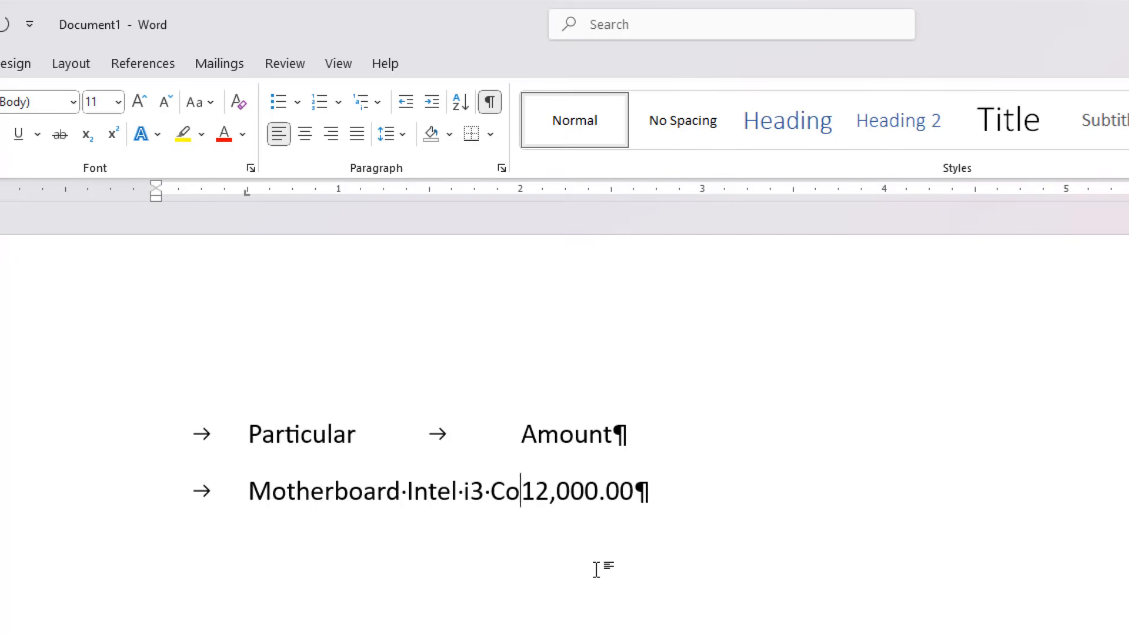
pyautogui.hotkey('ctrl', 'z')
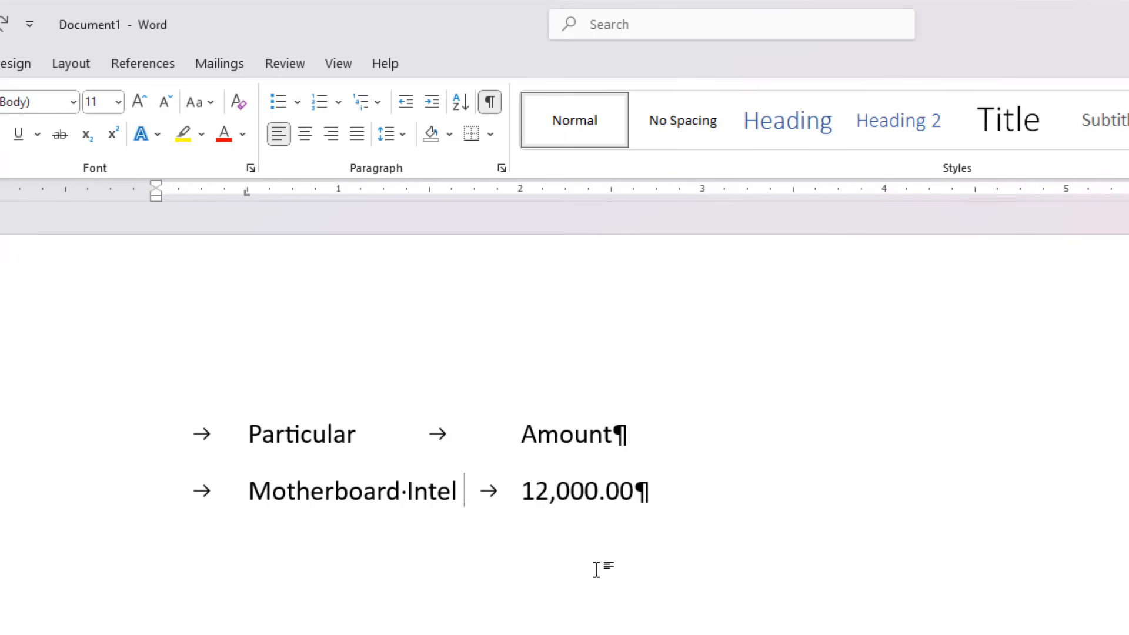
# Step: Add the word Core after Intel in the second line and insert a second tab before Amount
pyautogui.write('Core')
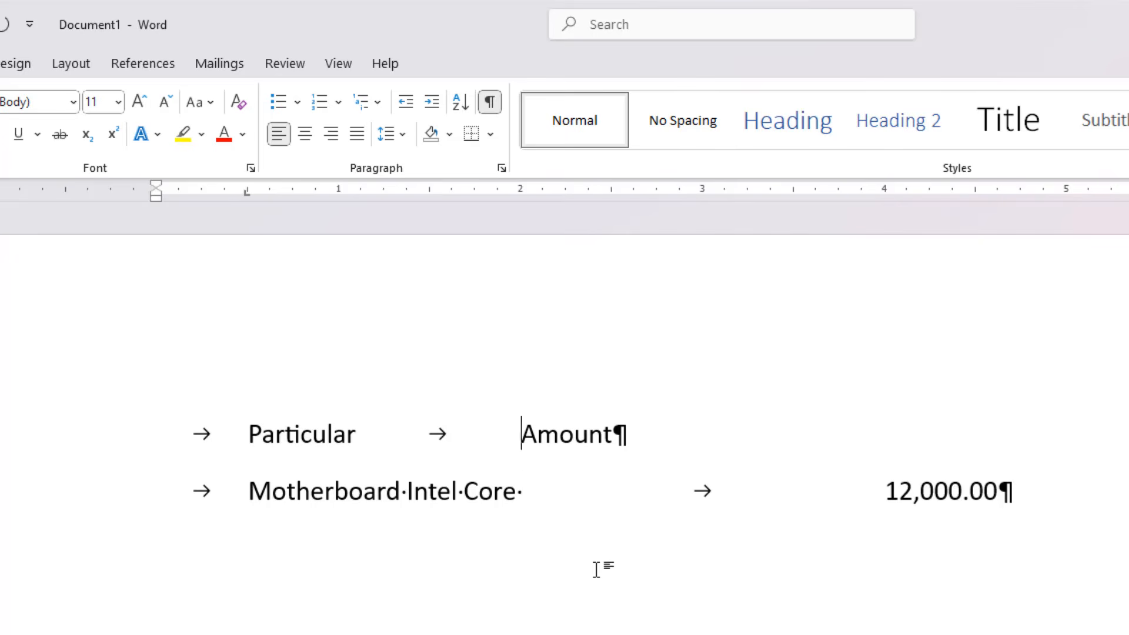
pyautogui.press('Tab')
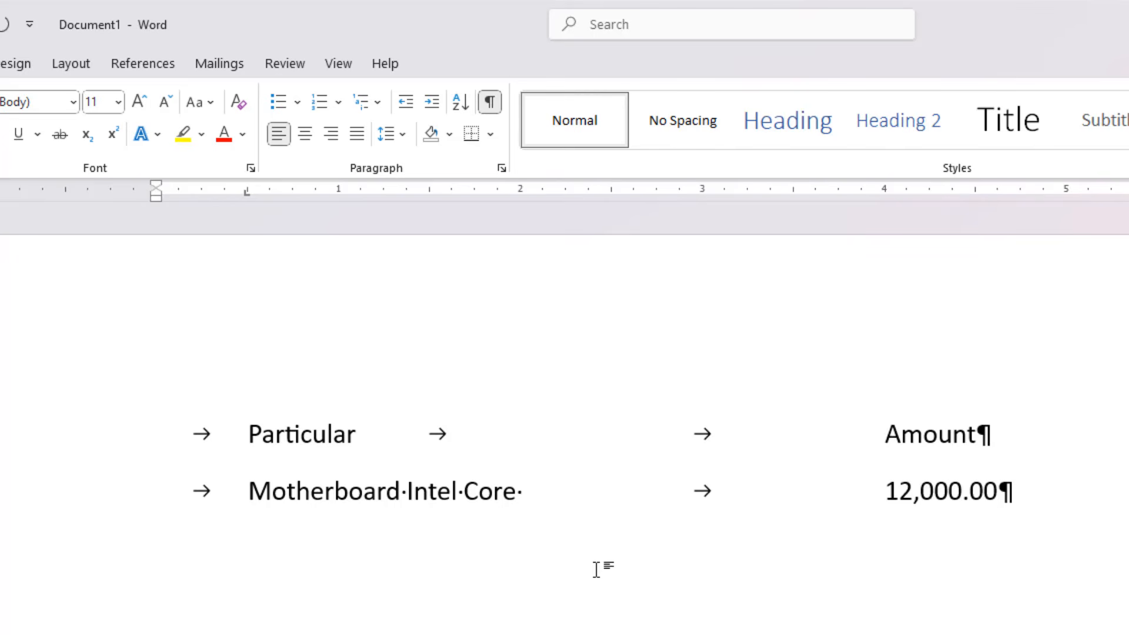
# Step: Insert a 4x4 table on a new line below the Motherboard line and hide the formatting marks
pyautogui.press('Down')
pyautogui.press('End')
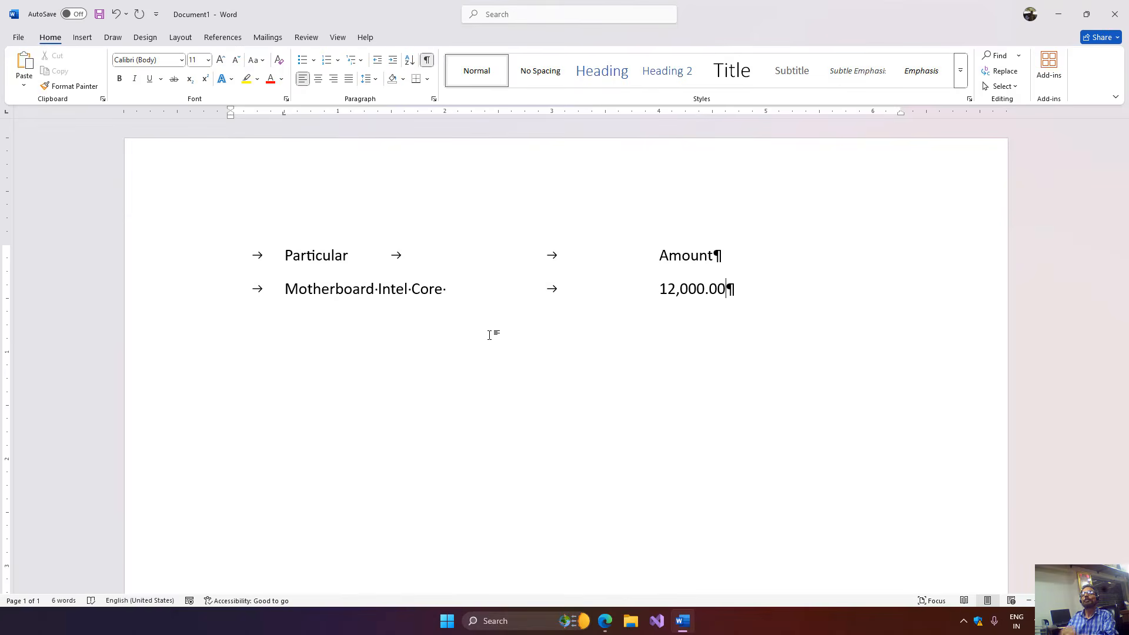
pyautogui.press('Return')
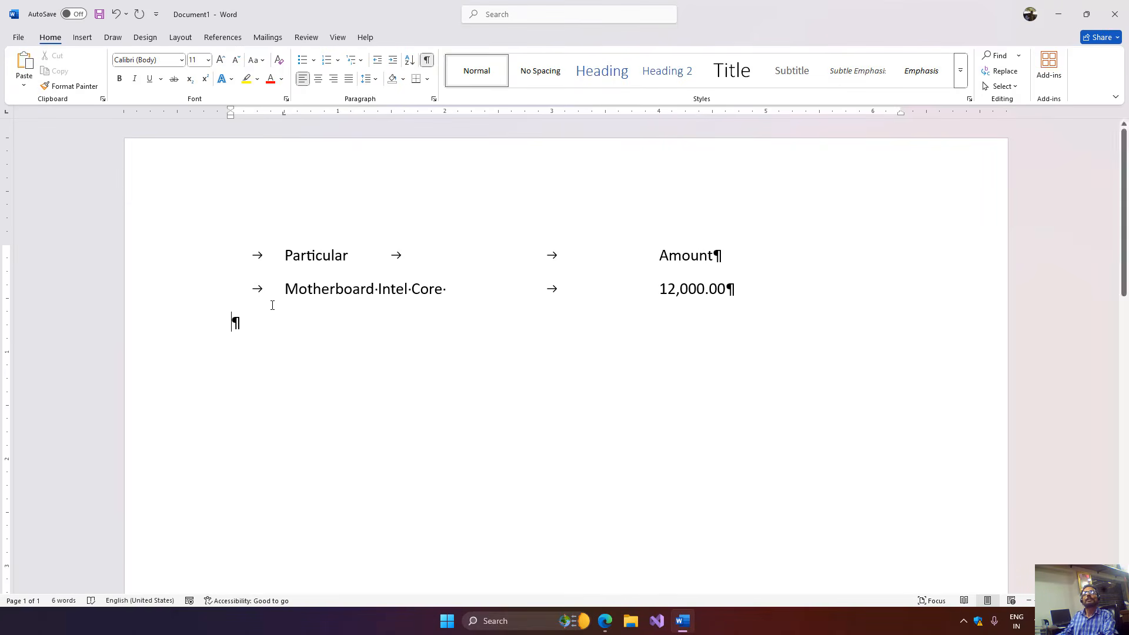
pyautogui.click(77, 39)
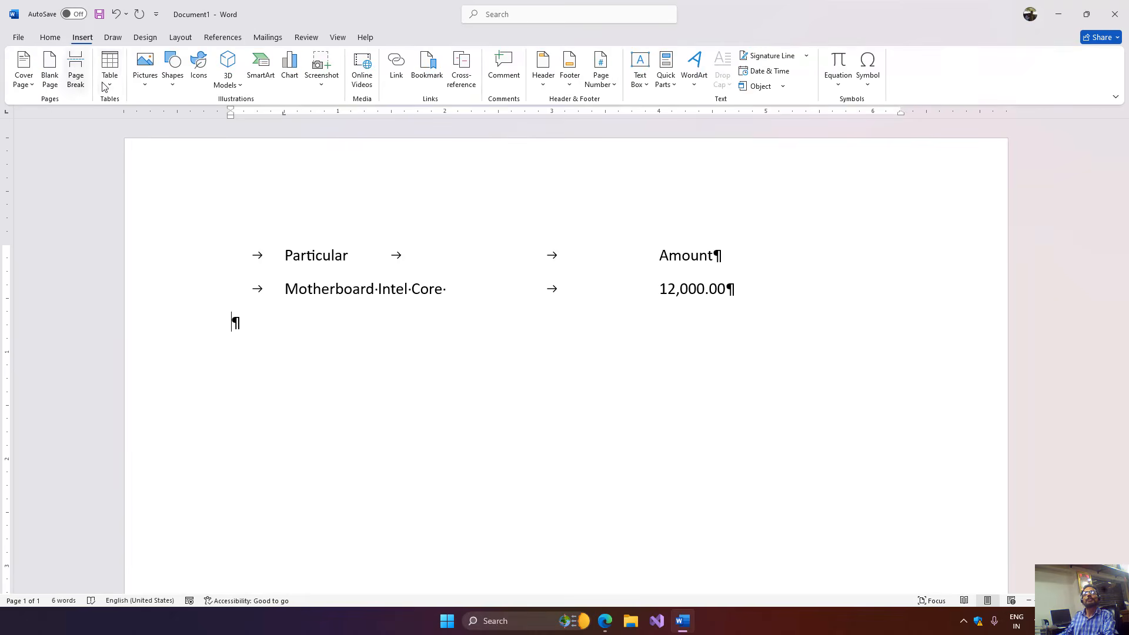
pyautogui.click(110, 70)
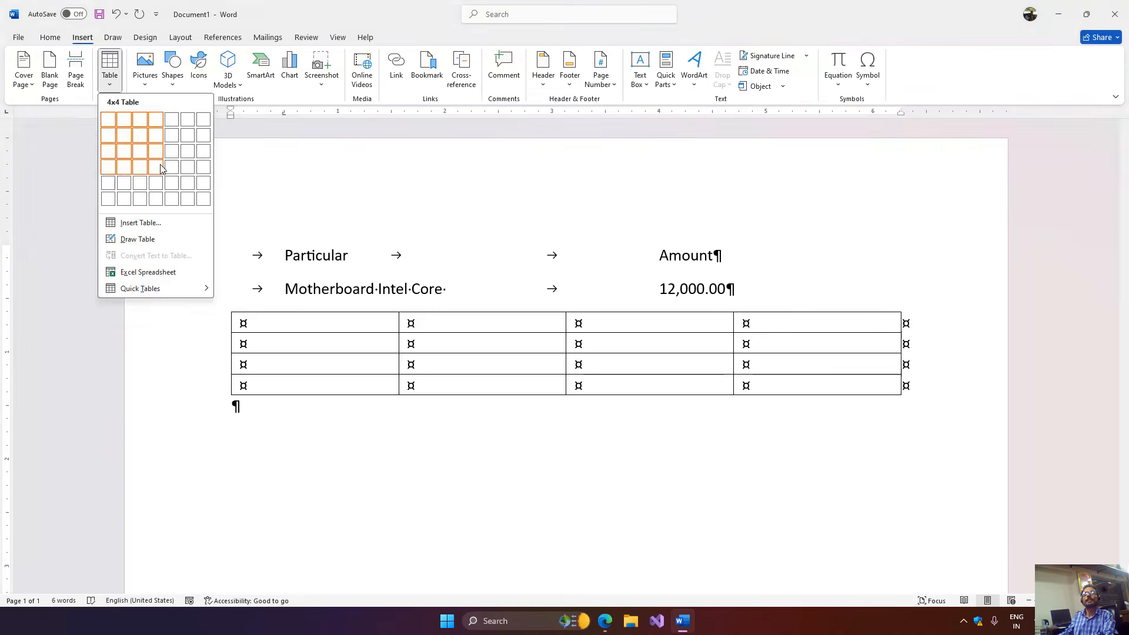
pyautogui.click(161, 169)
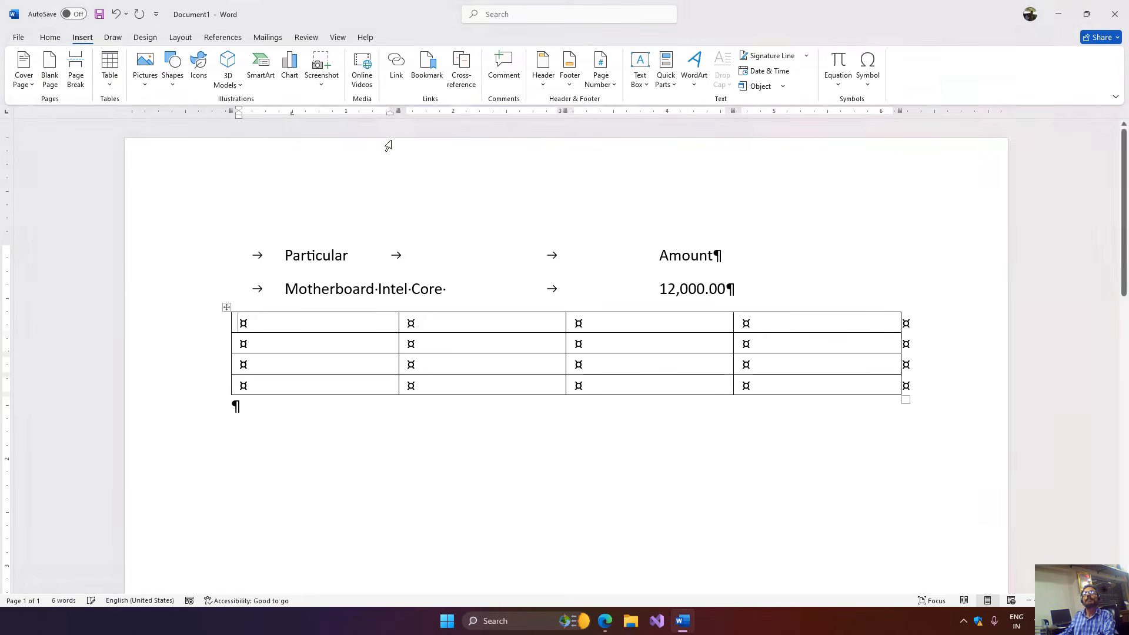
pyautogui.click(47, 39)
pyautogui.click(427, 59)
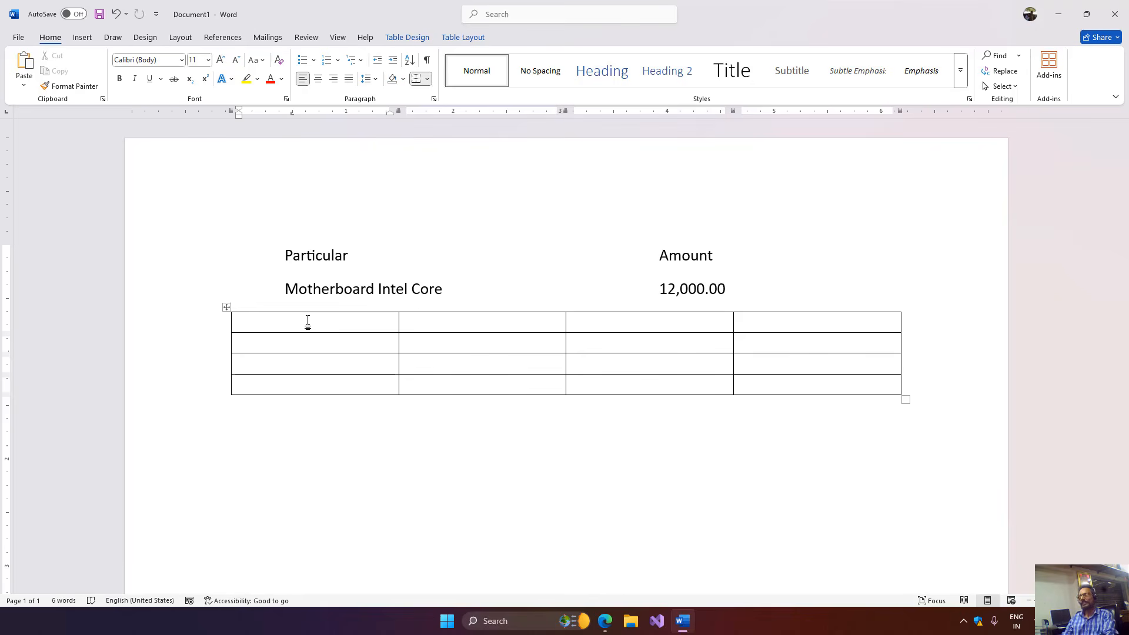
# Step: Enter the table headings Student Name, Subjects, Roll No. and Remarks in the first row
pyautogui.write('Student Name')
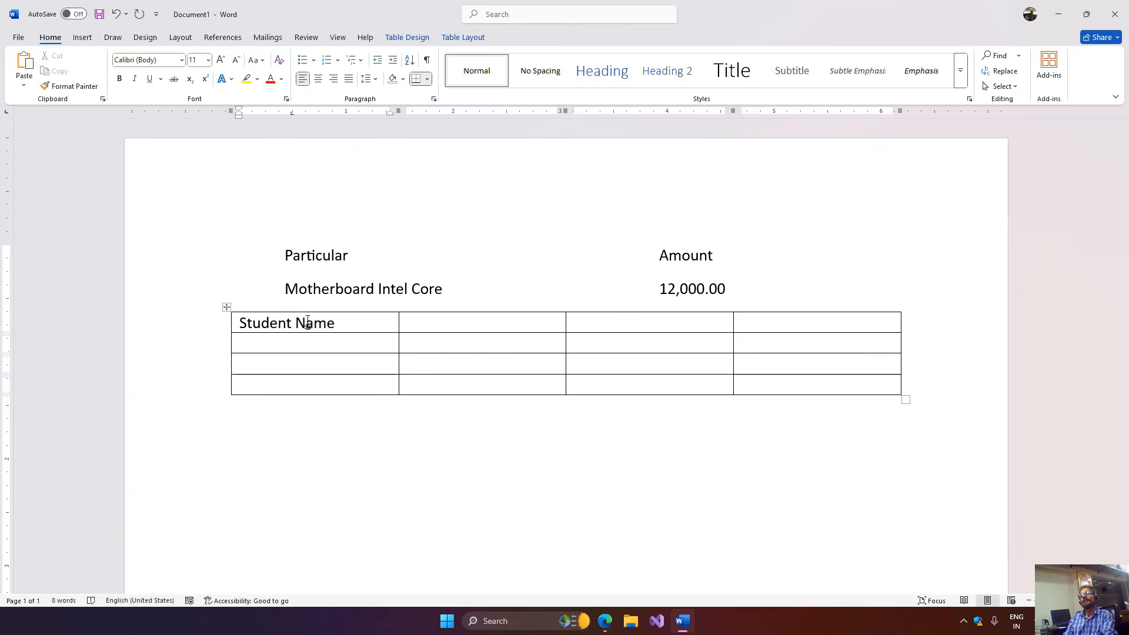
pyautogui.press('Tab')
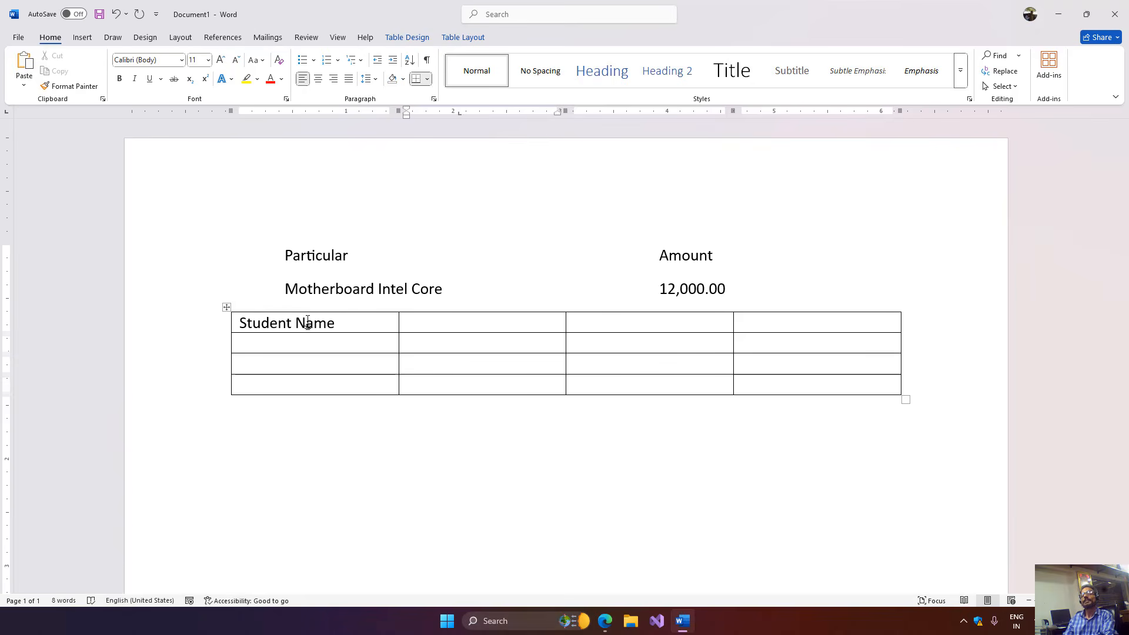
pyautogui.write('Subjects')
pyautogui.press('Tab')
pyautogui.write('Roll No.')
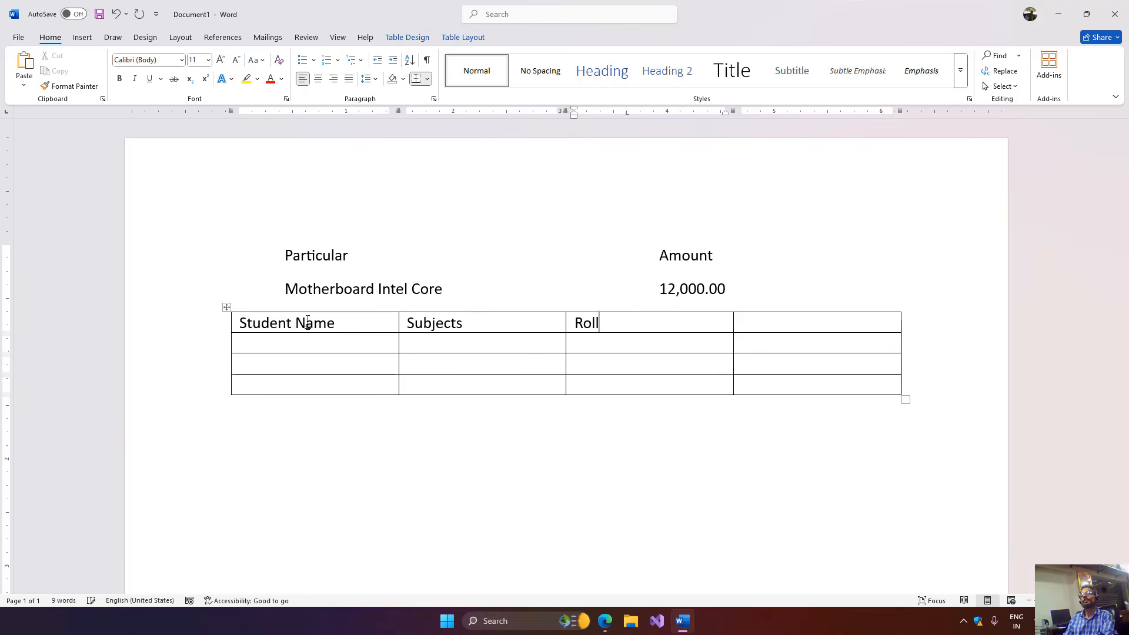
pyautogui.press('Tab')
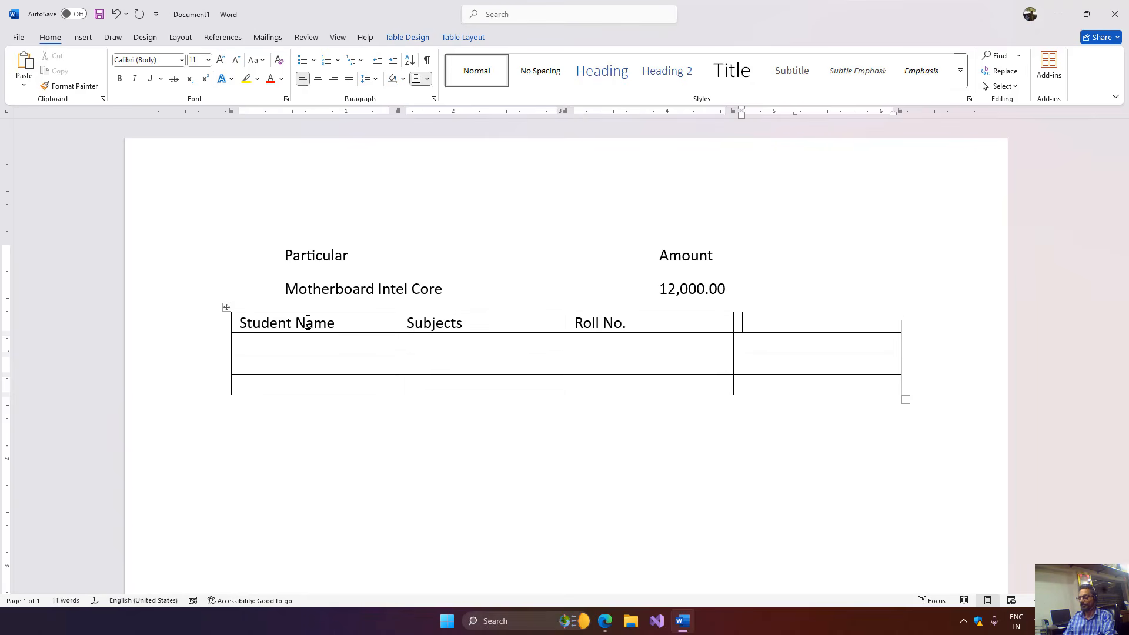
pyautogui.write('Remarks')
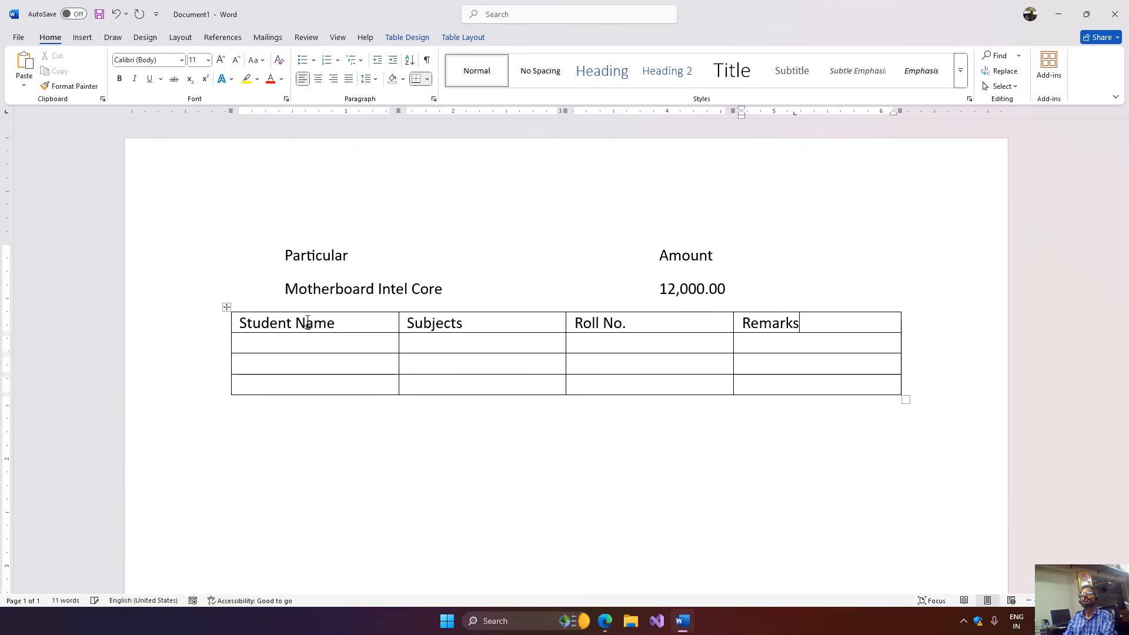
# Step: Fill the second table row with the student's name, the subject English, the roll number and the remark Testing
pyautogui.press('Tab')
pyautogui.write('Rajiv')
pyautogui.press('Tab')
pyautogui.write('English')
pyautogui.press('Tab')
pyautogui.write('1001')
pyautogui.press('Tab')
pyautogui.write('Testing')
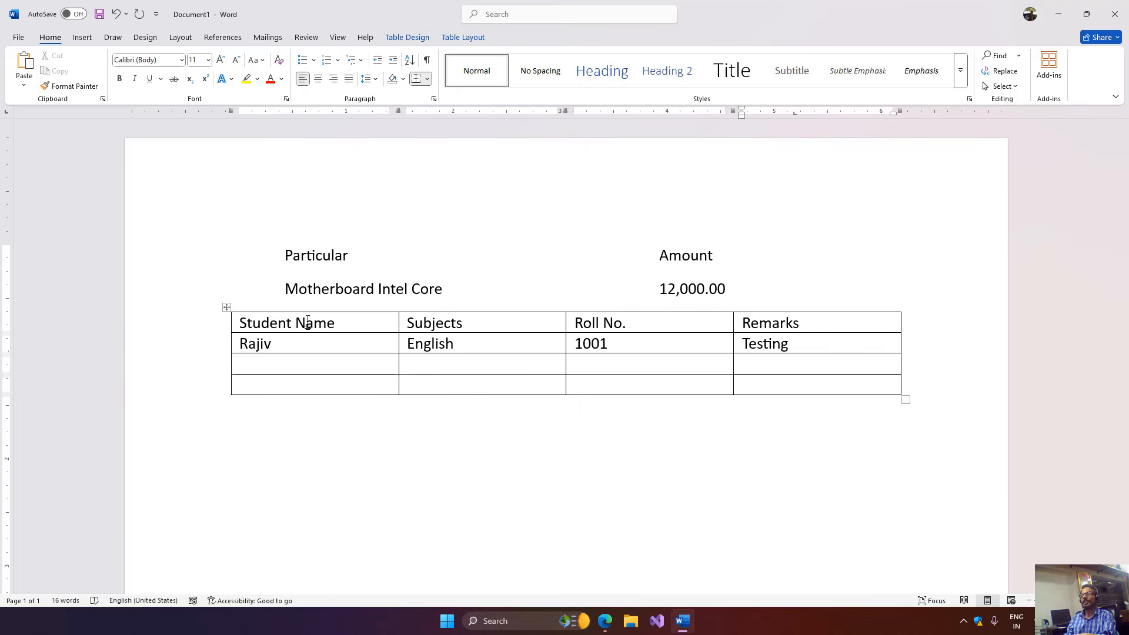
# Step: Move the insertion point back and forth character by character through the Testing cell
pyautogui.press('Left')
pyautogui.press('Left')
pyautogui.press('Right')
pyautogui.press('Right')
pyautogui.press('Right')
pyautogui.press('Right')
pyautogui.press('Right')
pyautogui.press('Right')
pyautogui.press('Left')
pyautogui.press('Left')
pyautogui.press('Left')
pyautogui.press('Left')
pyautogui.press('Left')
pyautogui.press('Left')
pyautogui.press('Left')
pyautogui.press('Right')
pyautogui.press('Right')
pyautogui.press('Right')
pyautogui.press('Right')
# Step: Go backward cell by cell from the Testing cell to the Roll No. heading
pyautogui.hotkey('shift', 'Tab')
pyautogui.hotkey('shift', 'Tab')
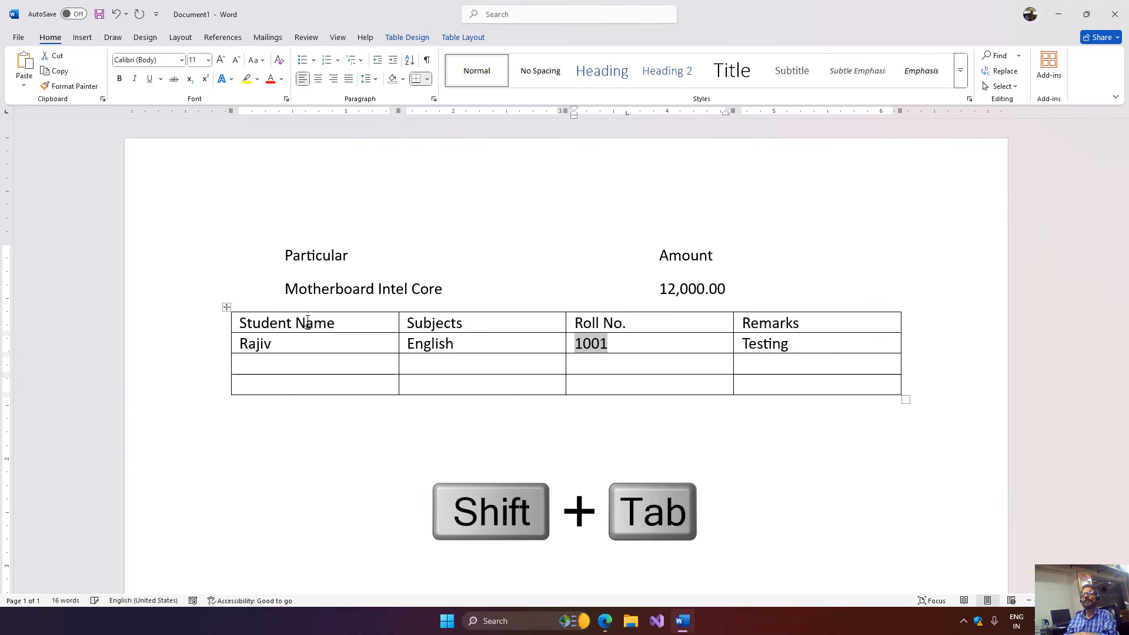
pyautogui.hotkey('shift', 'Tab')
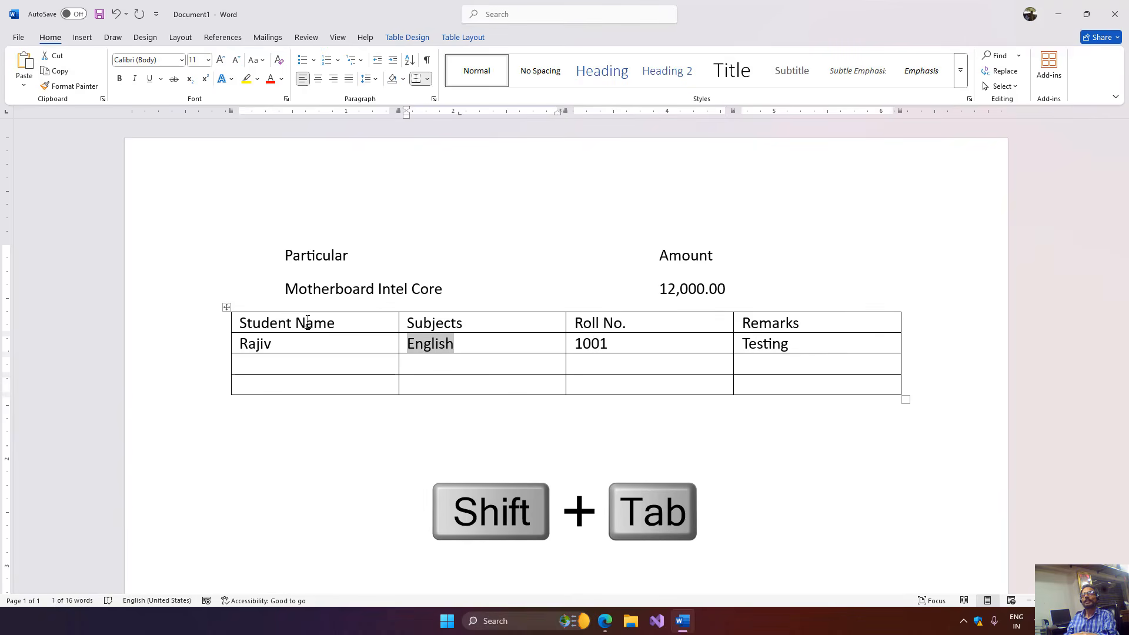
pyautogui.hotkey('shift', 'Tab')
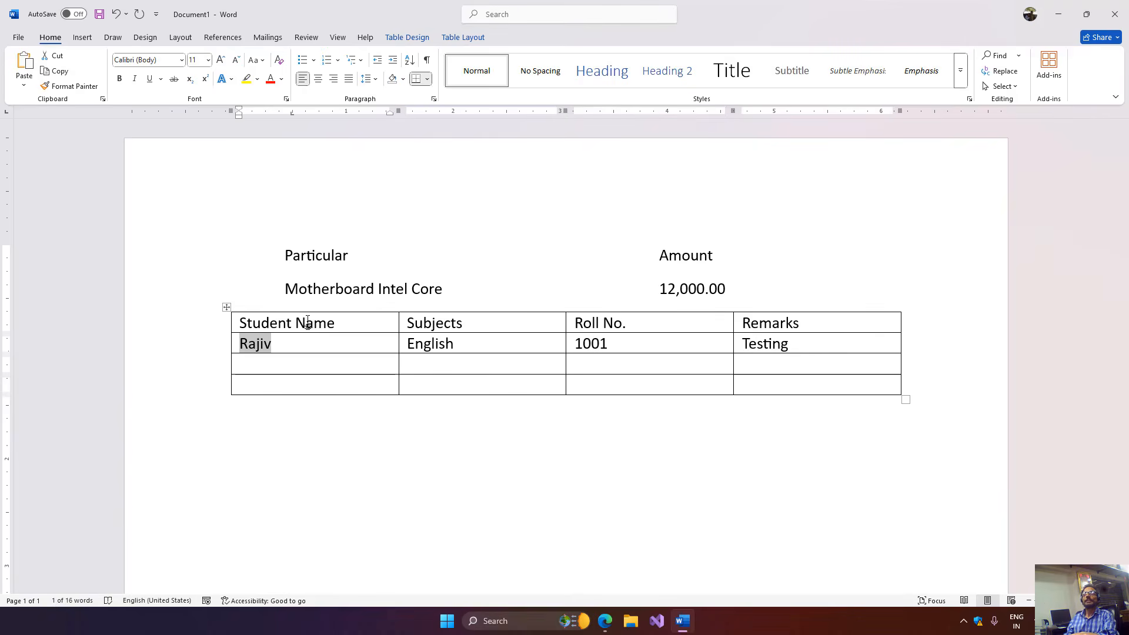
pyautogui.hotkey('shift', 'Tab')
pyautogui.hotkey('shift', 'Tab')
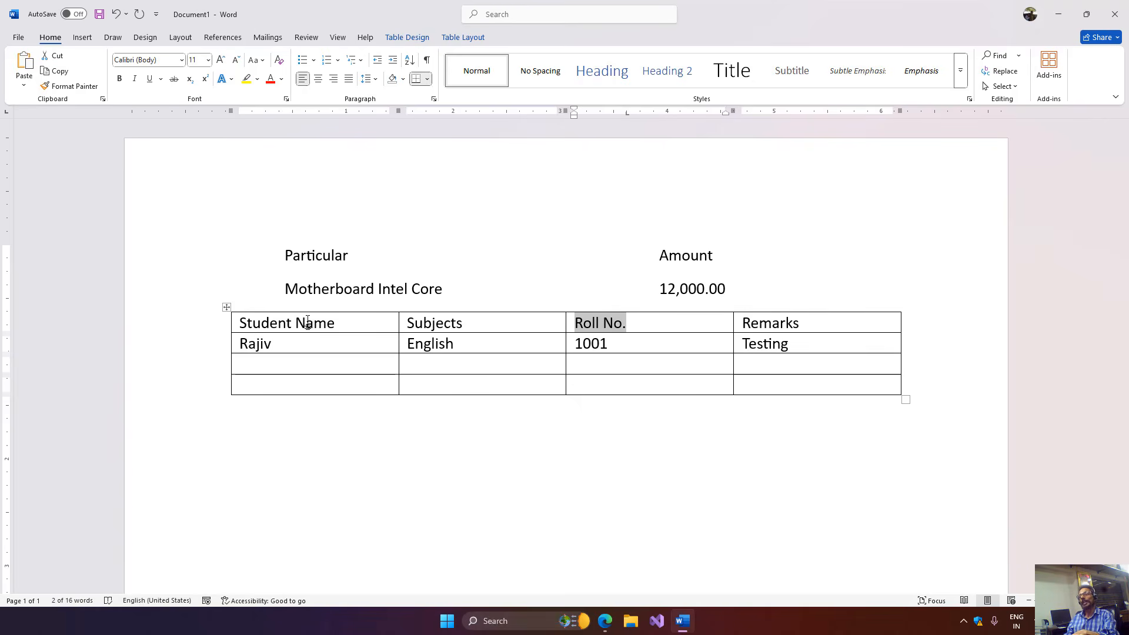
# Step: Go forward cell by cell from the Roll No. heading to the English cell
pyautogui.press('Tab')
pyautogui.press('Tab')
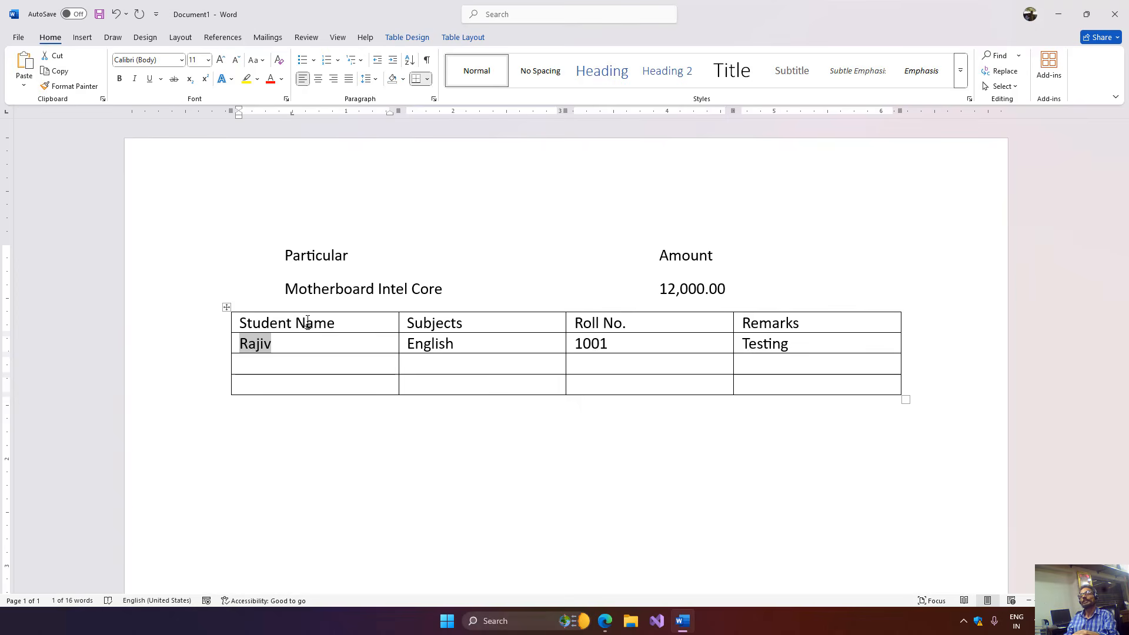
pyautogui.press('Tab')
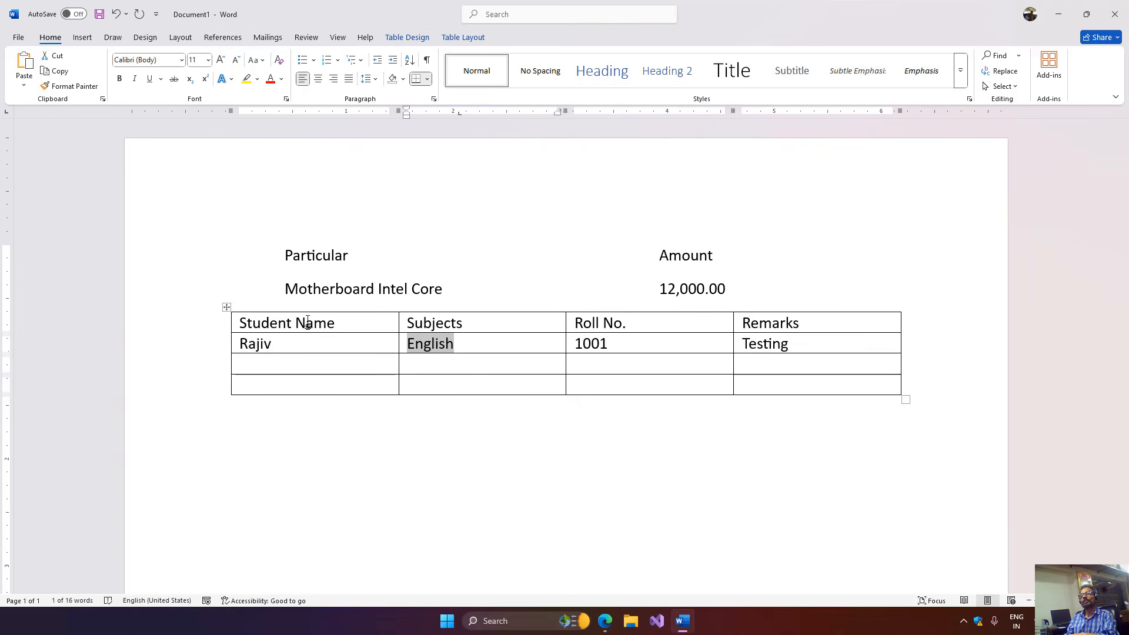
# Step: Go backward cell by cell from the English cell to the Student Name heading, and place the insertion point below the table
pyautogui.hotkey('shift', 'Tab')
pyautogui.hotkey('shift', 'Tab')
pyautogui.hotkey('shift', 'Tab')
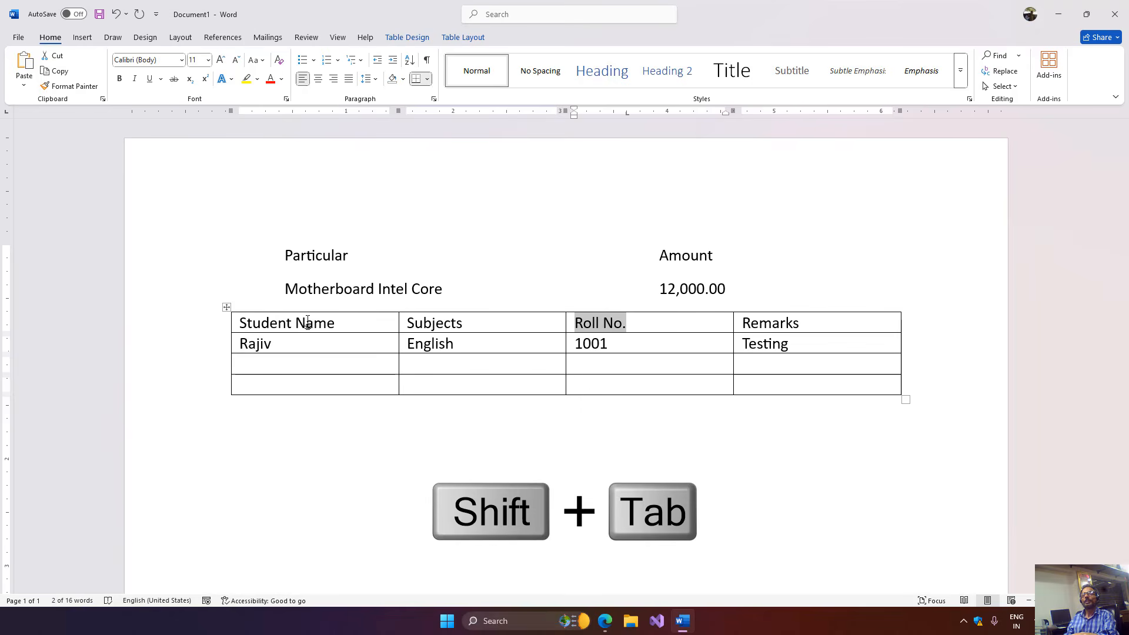
pyautogui.hotkey('shift', 'Tab')
pyautogui.hotkey('shift', 'Tab')
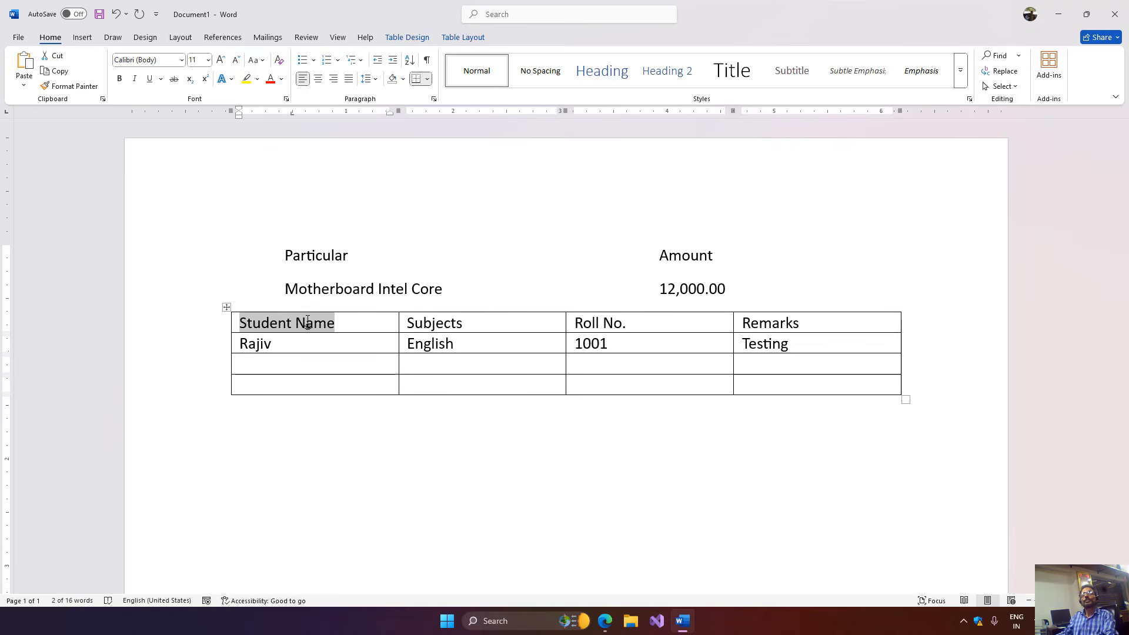
pyautogui.click(408, 418)
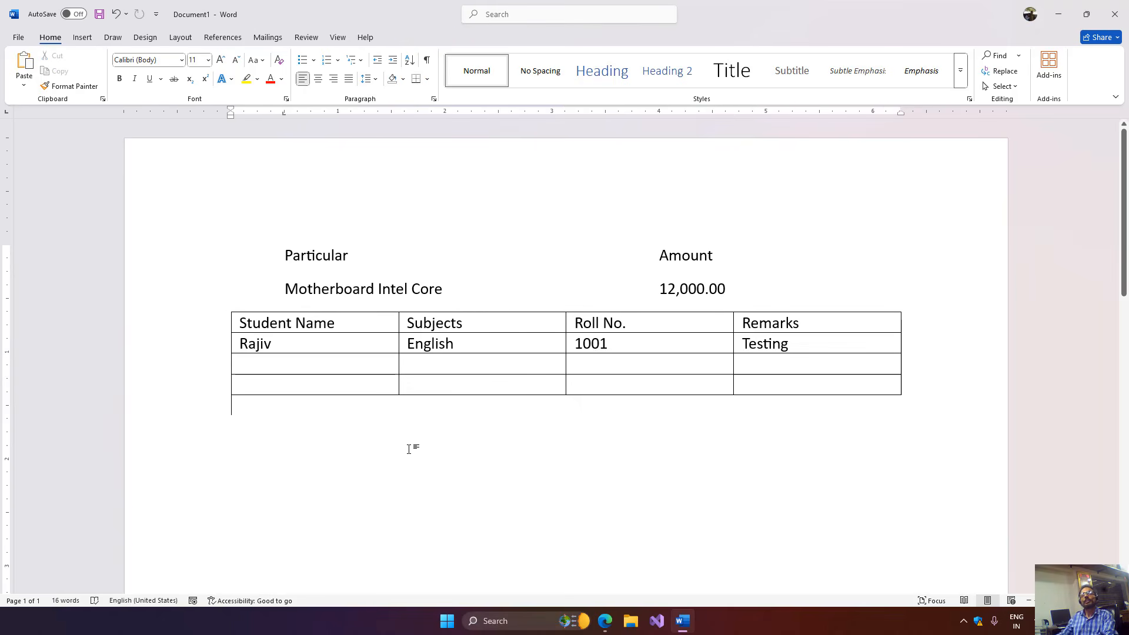
# Step: Add the line "List of Numbers" below the table, leaving an empty paragraph between them
pyautogui.press('Return')
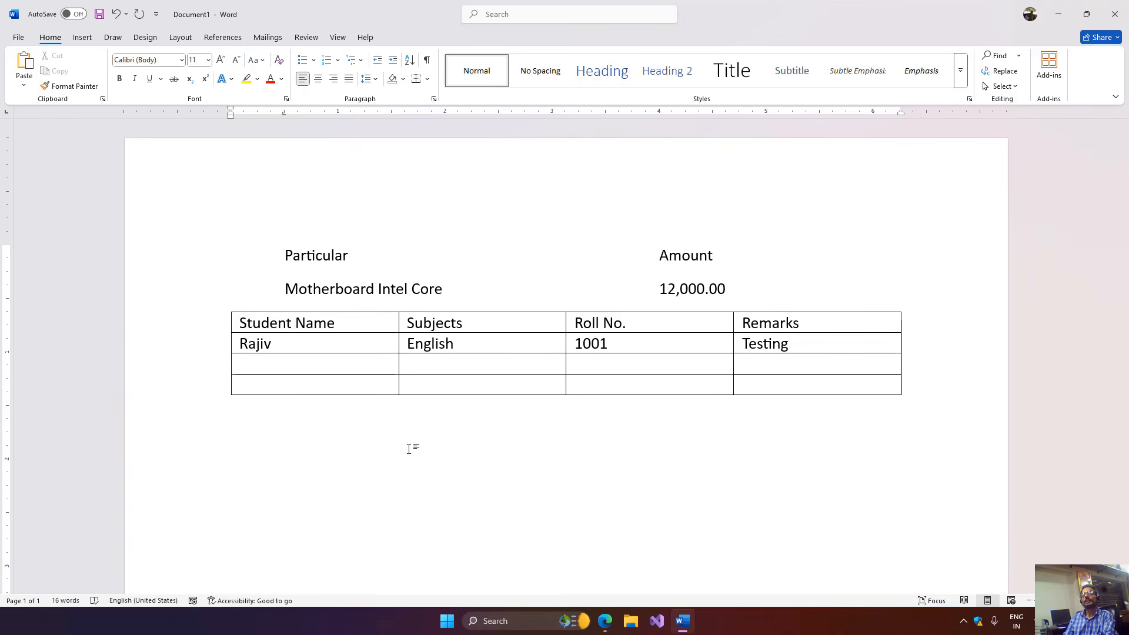
pyautogui.write('List')
pyautogui.press('Return')
pyautogui.press('BackSpace')
pyautogui.write('oN')
pyautogui.press('BackSpace')
pyautogui.write('f Numbers')
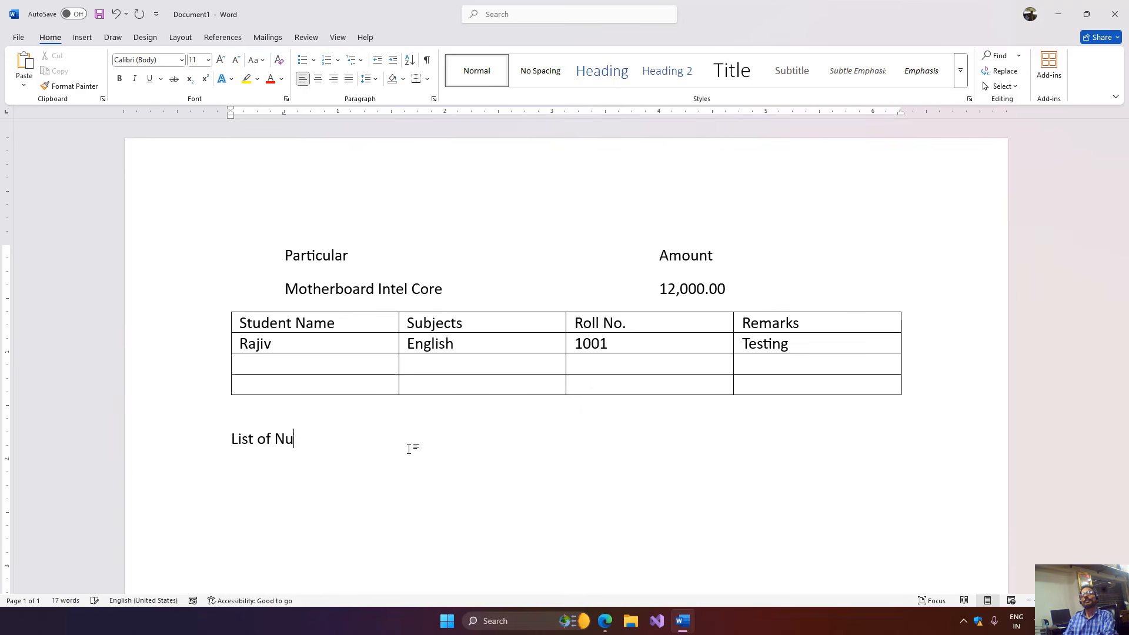
pyautogui.press('Return')
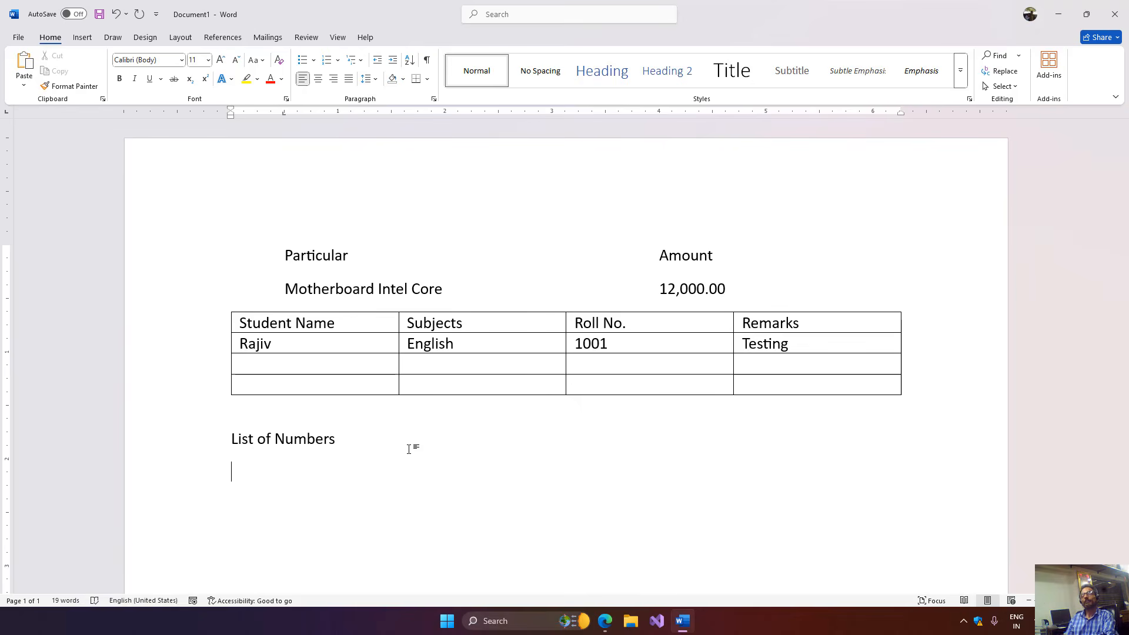
# Step: Create a numbered list under "List of Numbers" with the items One, Two, Three and Four
pyautogui.write('1.')
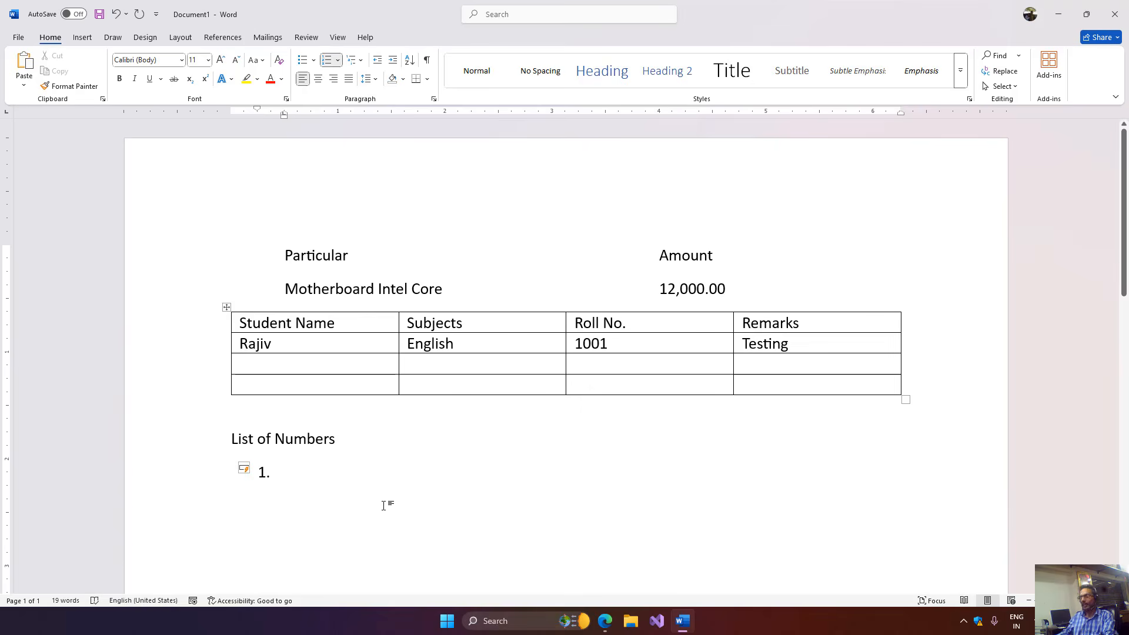
pyautogui.write('One')
pyautogui.press('Return')
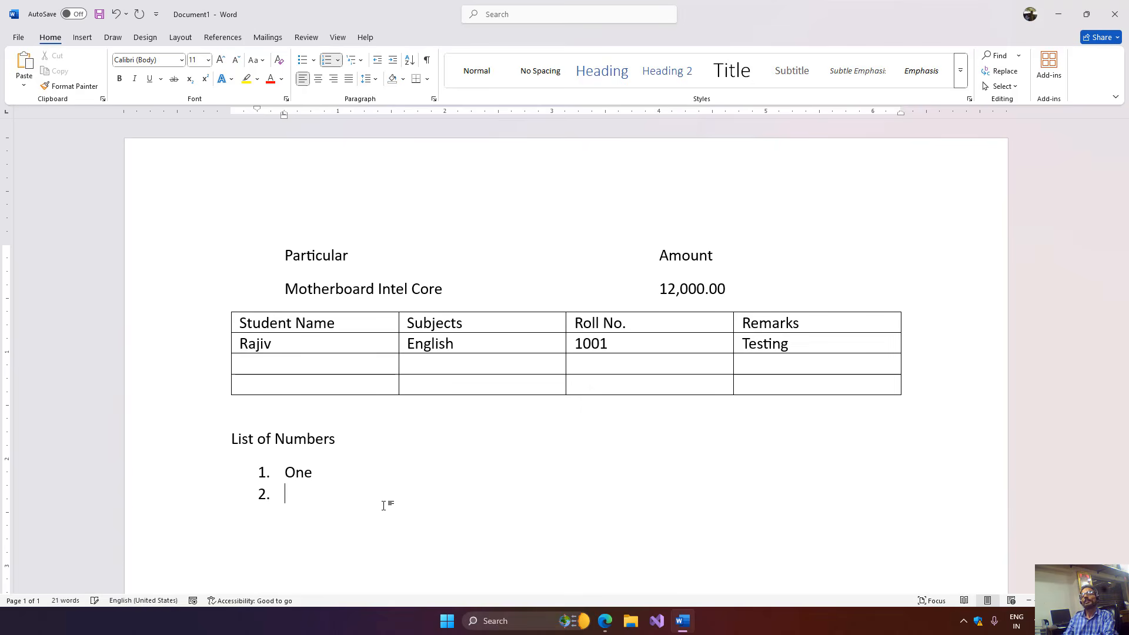
pyautogui.write('Ty')
pyautogui.press('BackSpace')
pyautogui.write('wo')
pyautogui.press('Return')
pyautogui.write('Three')
pyautogui.press('Return')
pyautogui.write('Four')
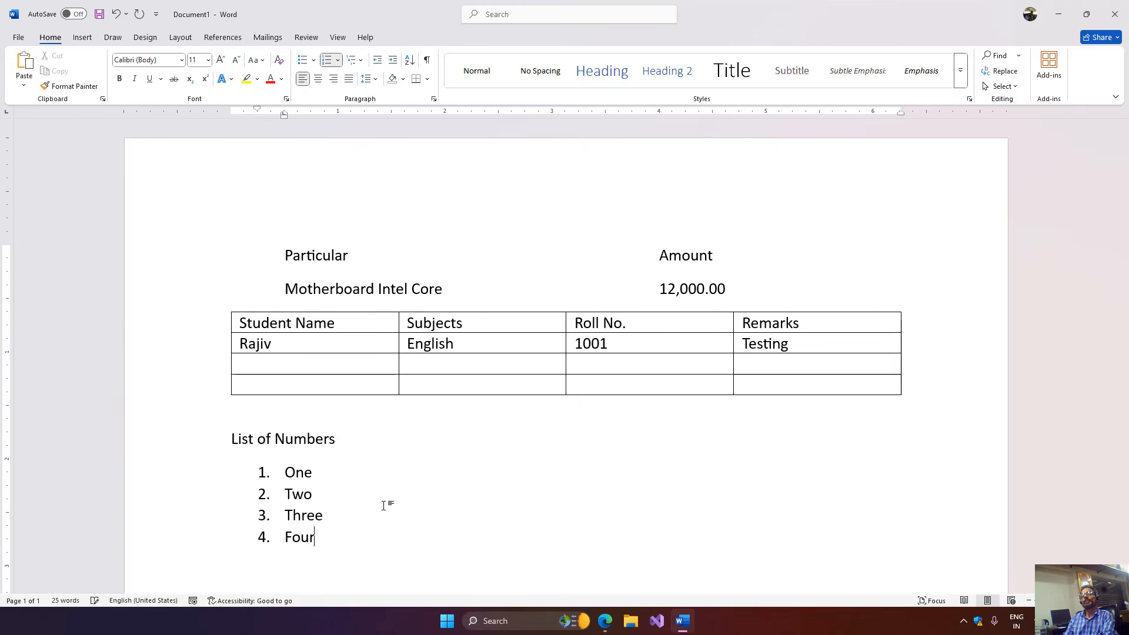
# Step: Add Sub Point 1 and Sub Point 2 as second-level lettered items under Four in the numbered list
pyautogui.press('Return')
pyautogui.scroll(-3, 539, 343)
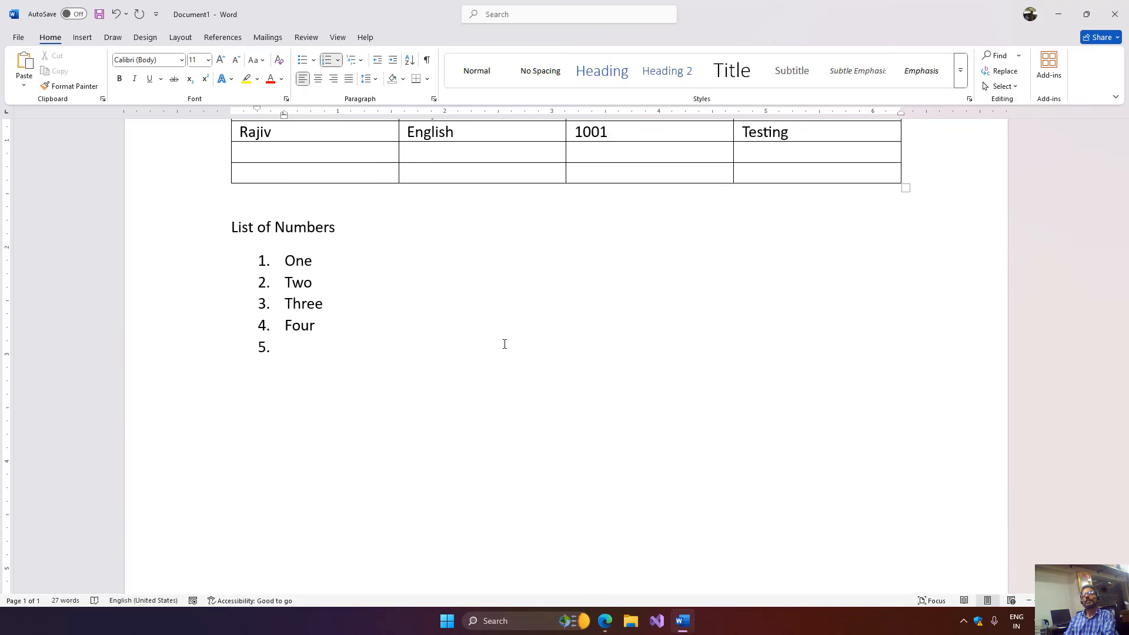
pyautogui.press('Tab')
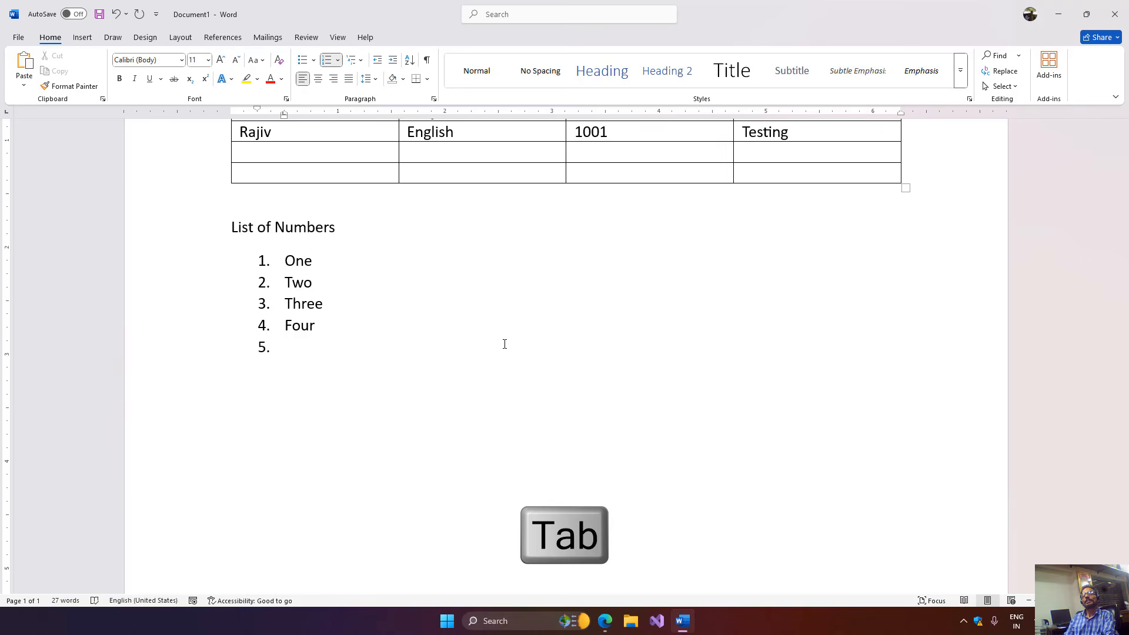
pyautogui.press('Tab')
pyautogui.press('Up')
pyautogui.press('Down')
pyautogui.write('Su')
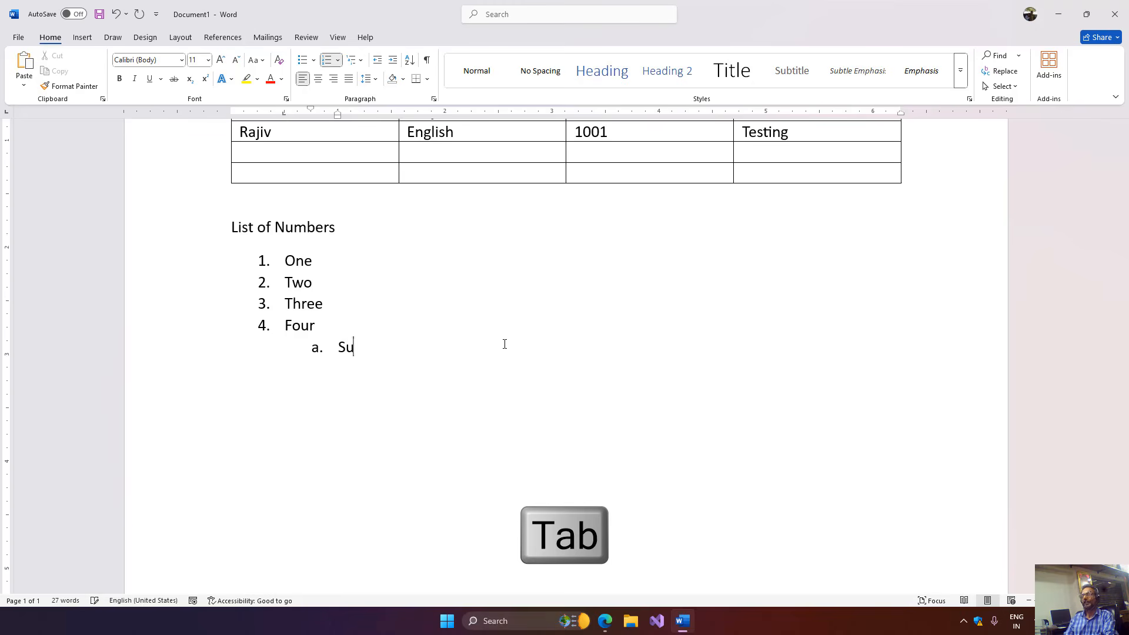
pyautogui.write('b Point 1')
pyautogui.press('Return')
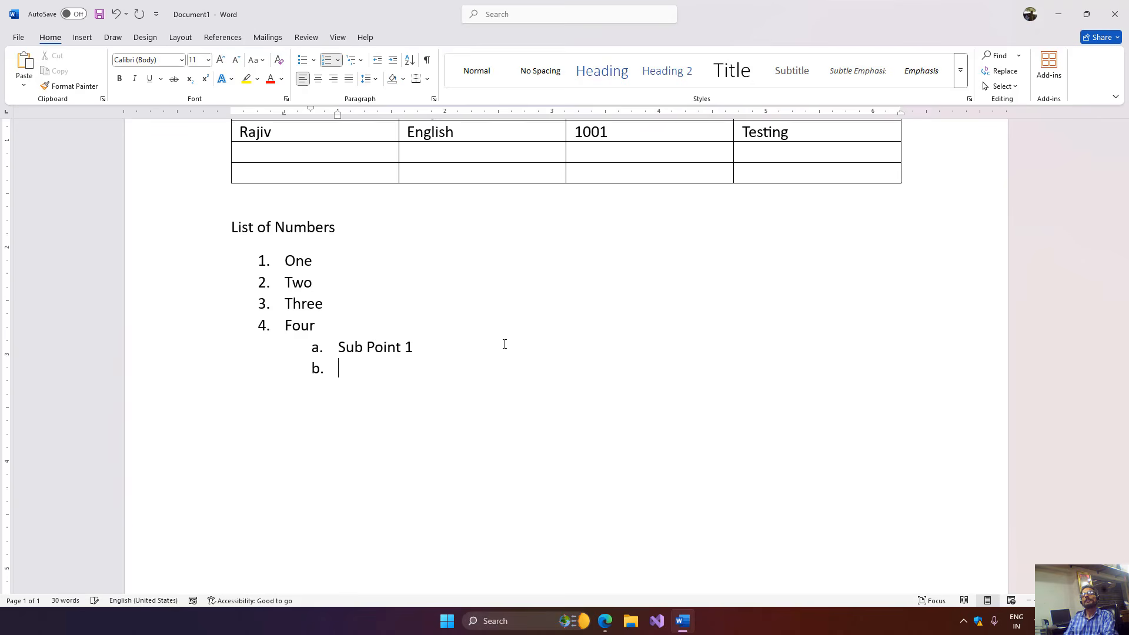
pyautogui.write('Sub Point 2')
# Step: Return to the main numbering level, add the item Five, and end the numbered list
pyautogui.press('Return')
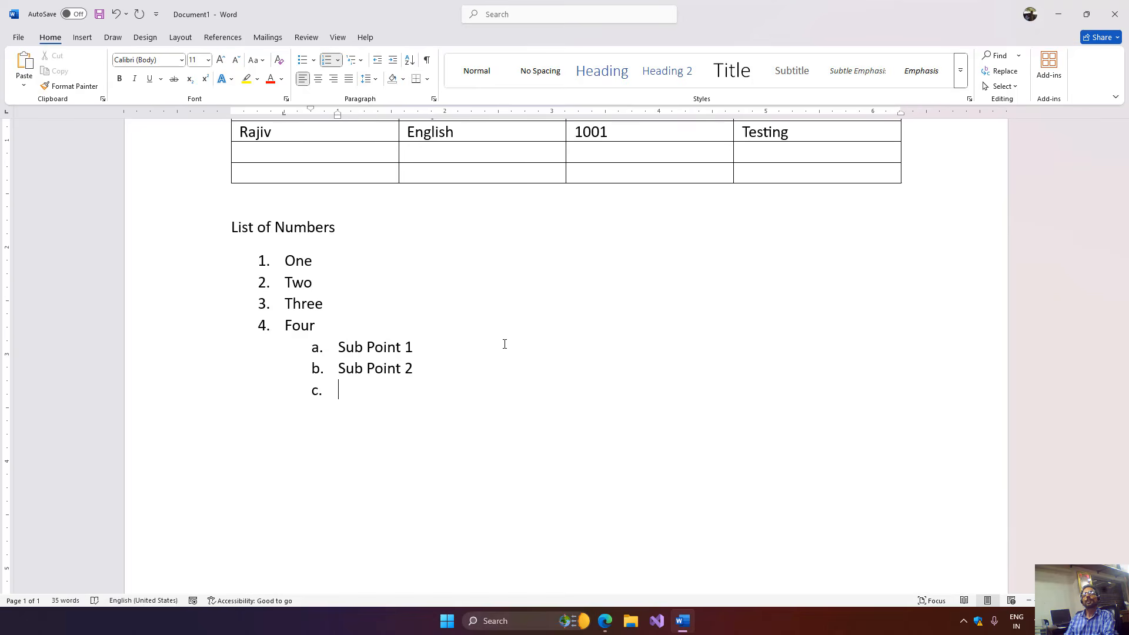
pyautogui.hotkey('shift', 'Tab')
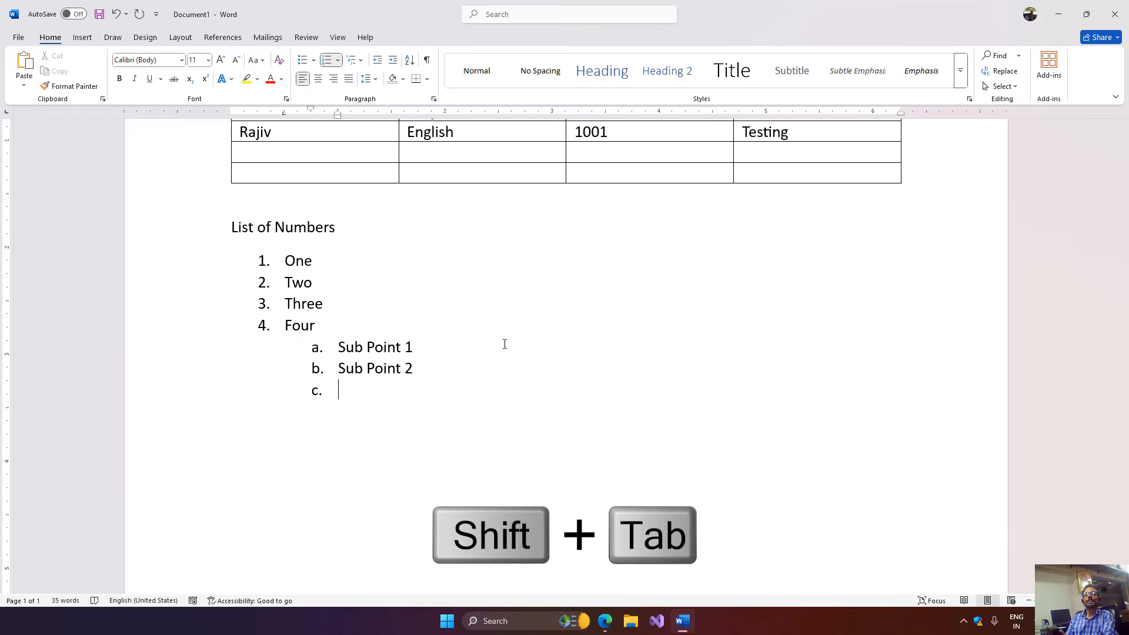
pyautogui.hotkey('shift', 'Tab')
pyautogui.write('Five')
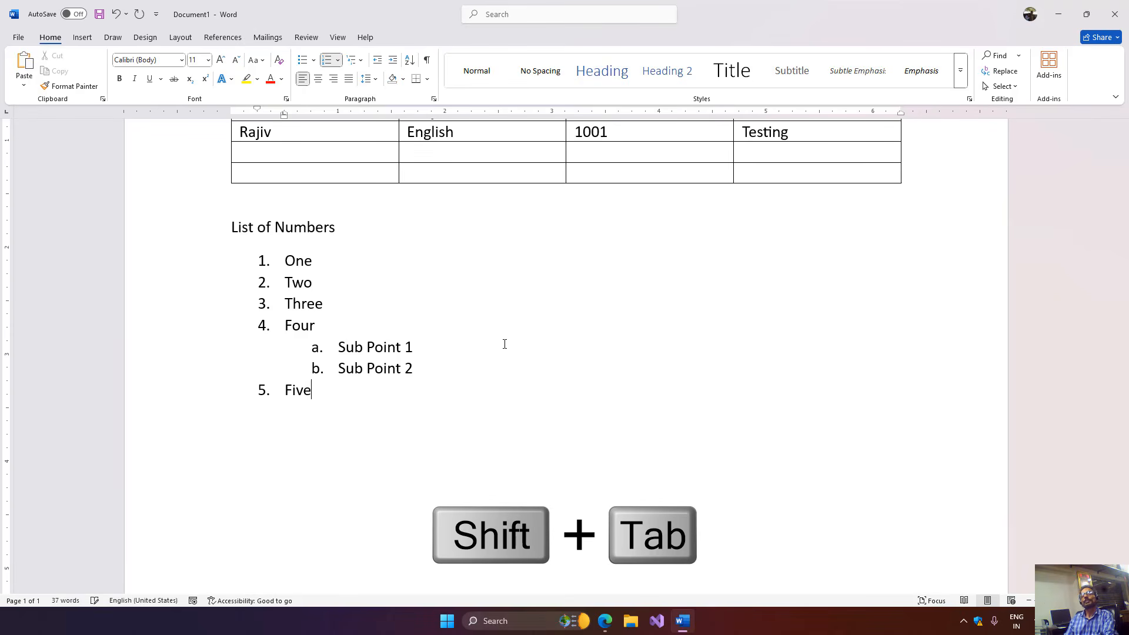
pyautogui.press('Return')
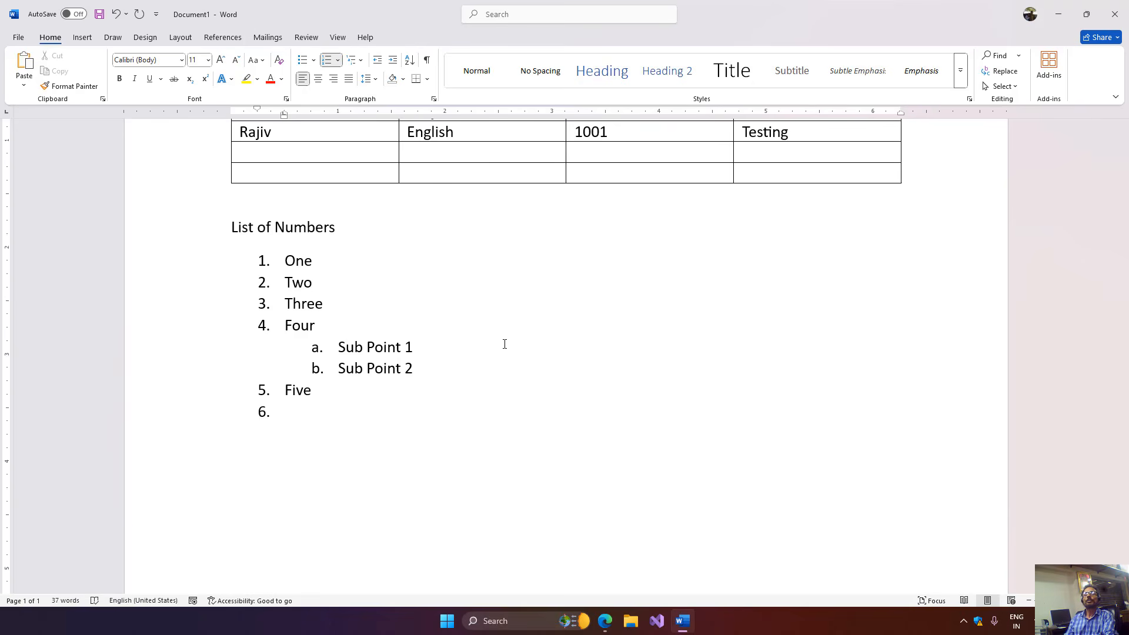
pyautogui.press('Return')
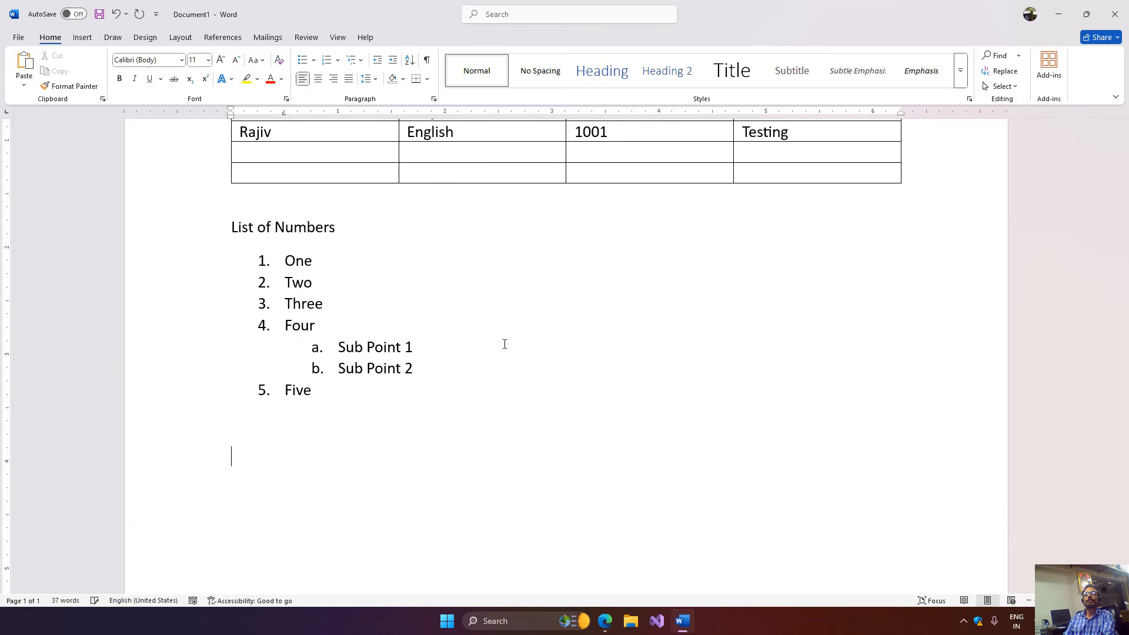
# Step: Create a bulleted list below the numbered list with the items One, Two, Three and Four
pyautogui.press('Return')
pyautogui.write('* O')
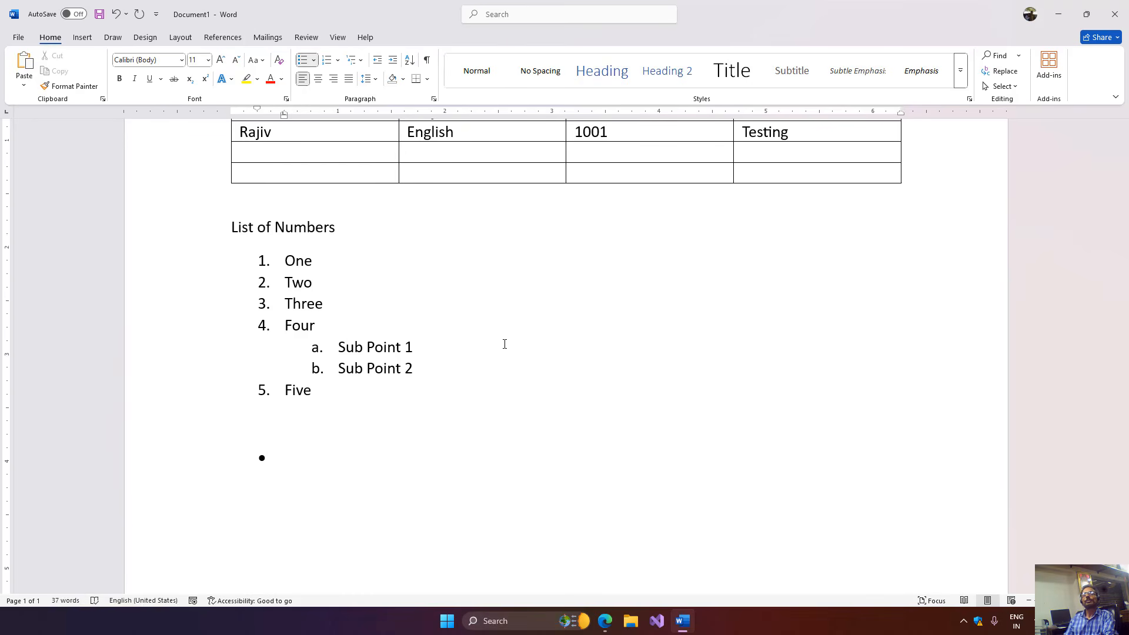
pyautogui.write('ne')
pyautogui.press('Return')
pyautogui.write('Two')
pyautogui.press('Return')
pyautogui.write('Three')
pyautogui.press('Tab')
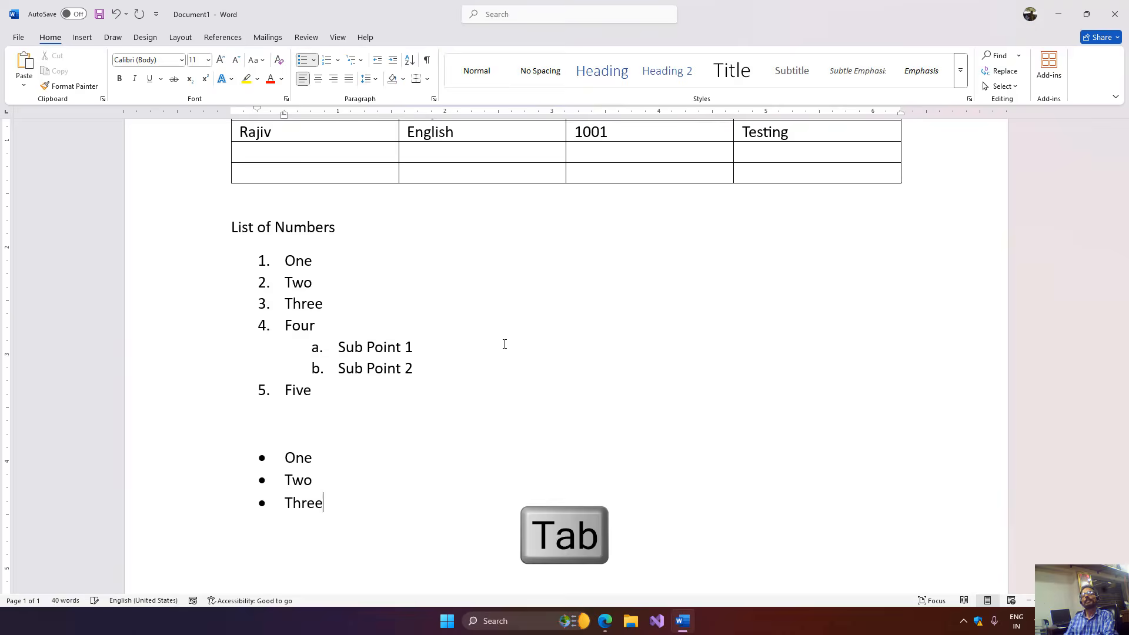
pyautogui.press('Return')
pyautogui.write('Four')
# Step: Add Sub Point 1 and Sub Point 2 as second-level bullets under Four in the bulleted list
pyautogui.press('Return')
pyautogui.press('Tab')
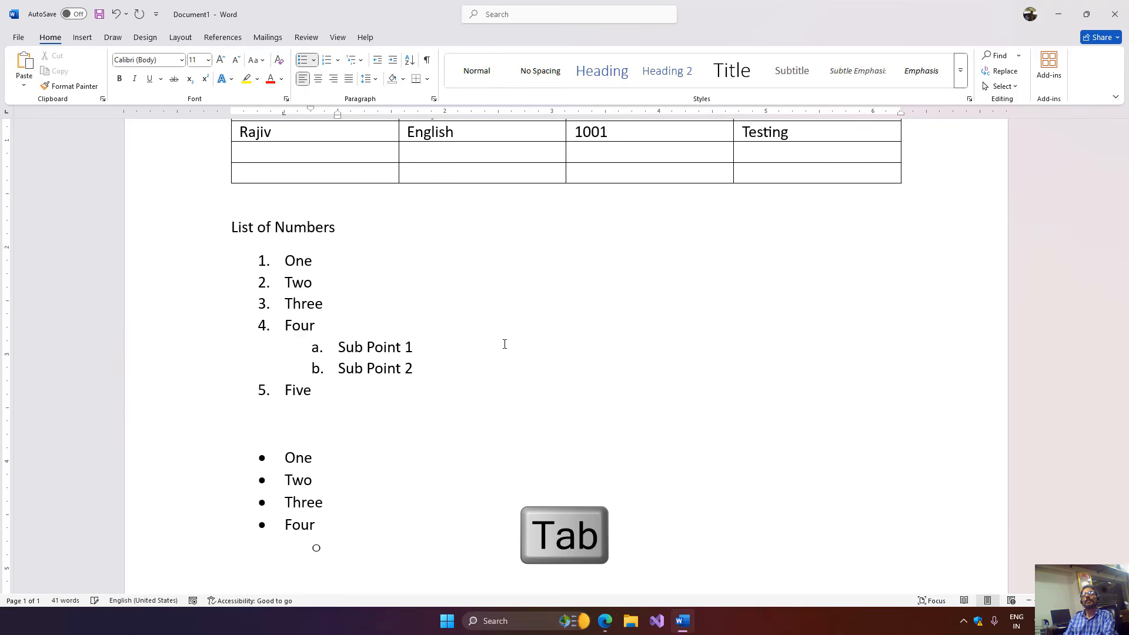
pyautogui.write('Sub Pin')
pyautogui.press('BackSpace')
pyautogui.press('BackSpace')
pyautogui.write('oint 1')
pyautogui.press('Return')
pyautogui.write('Sub Point 2')
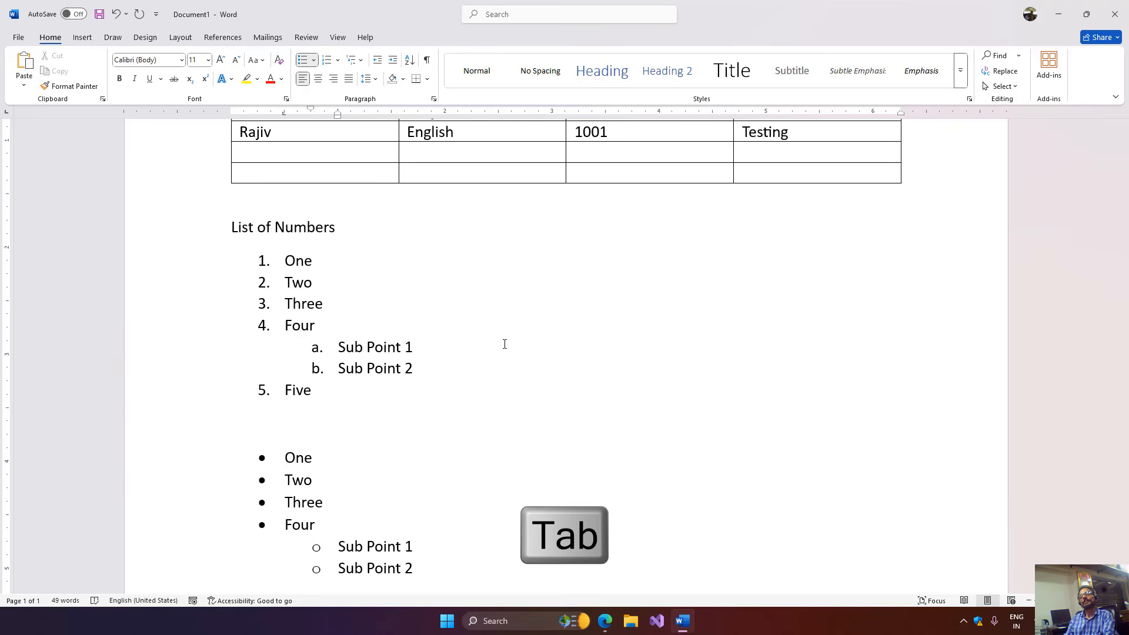
# Step: Add More Sub 1 and More Sub 2 as third-level bullets under the bulleted Sub Point 2
pyautogui.press('Return')
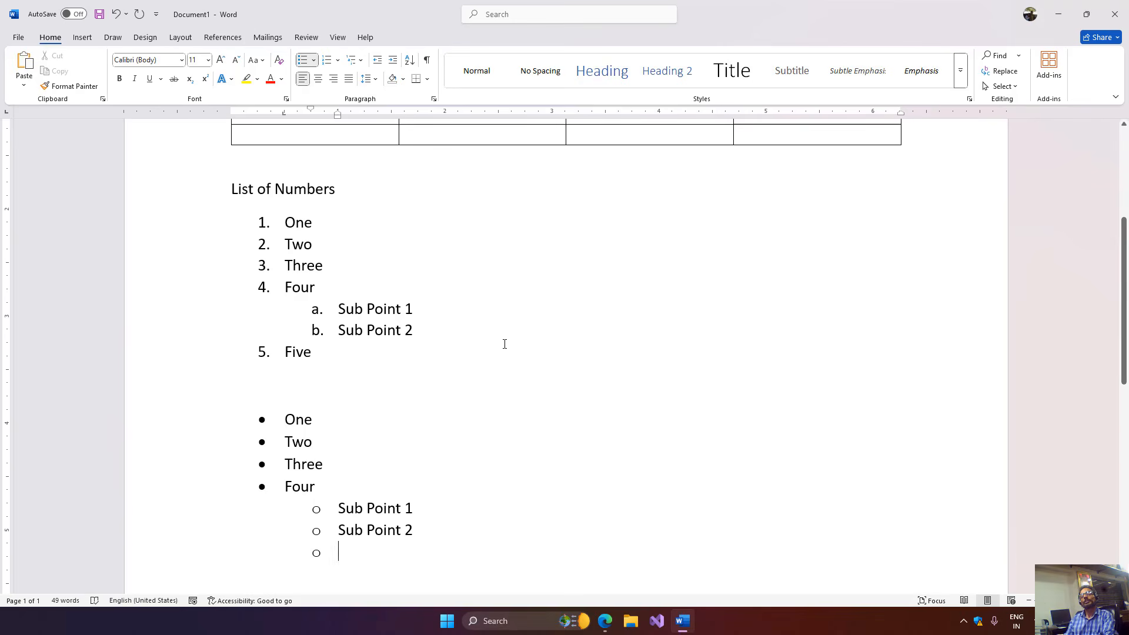
pyautogui.press('Tab')
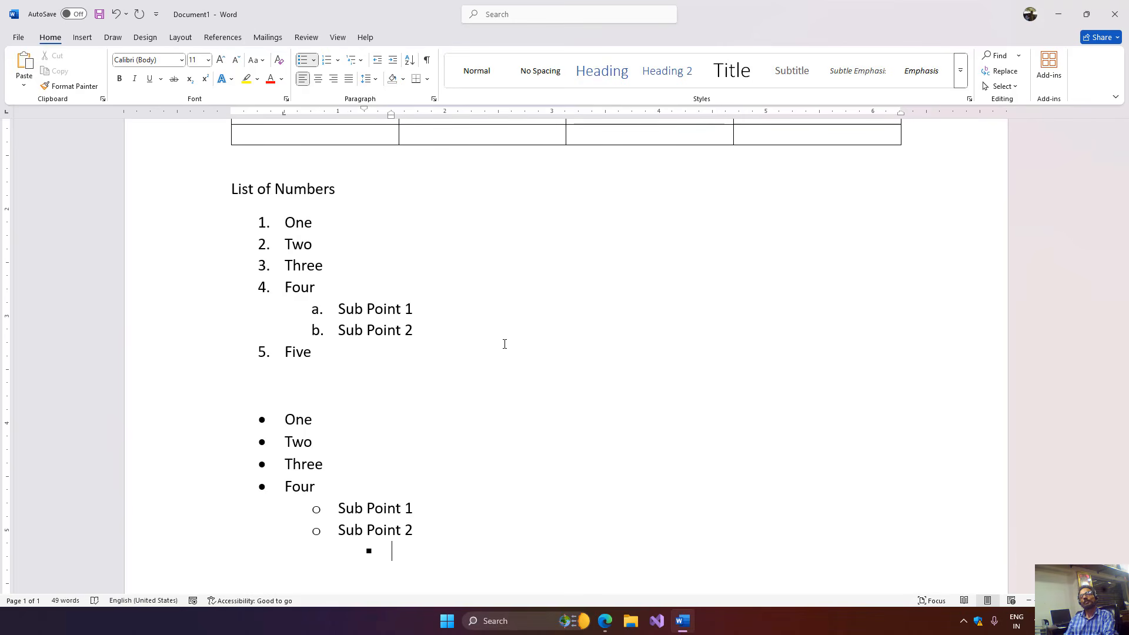
pyautogui.write('More')
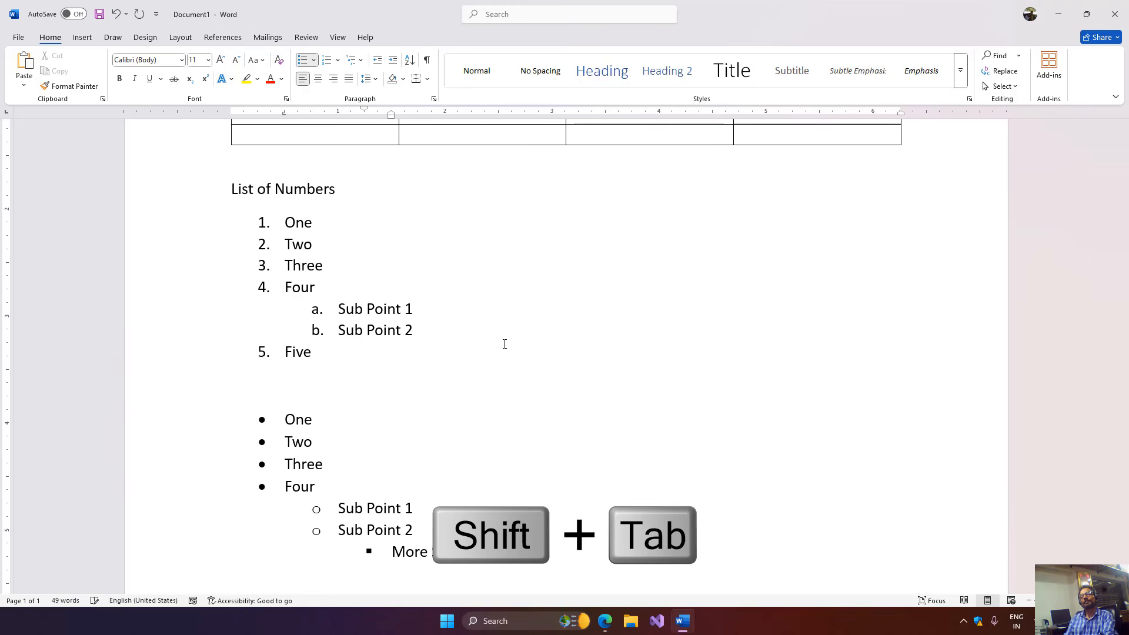
pyautogui.press('Return')
pyautogui.write('More Sub 2')
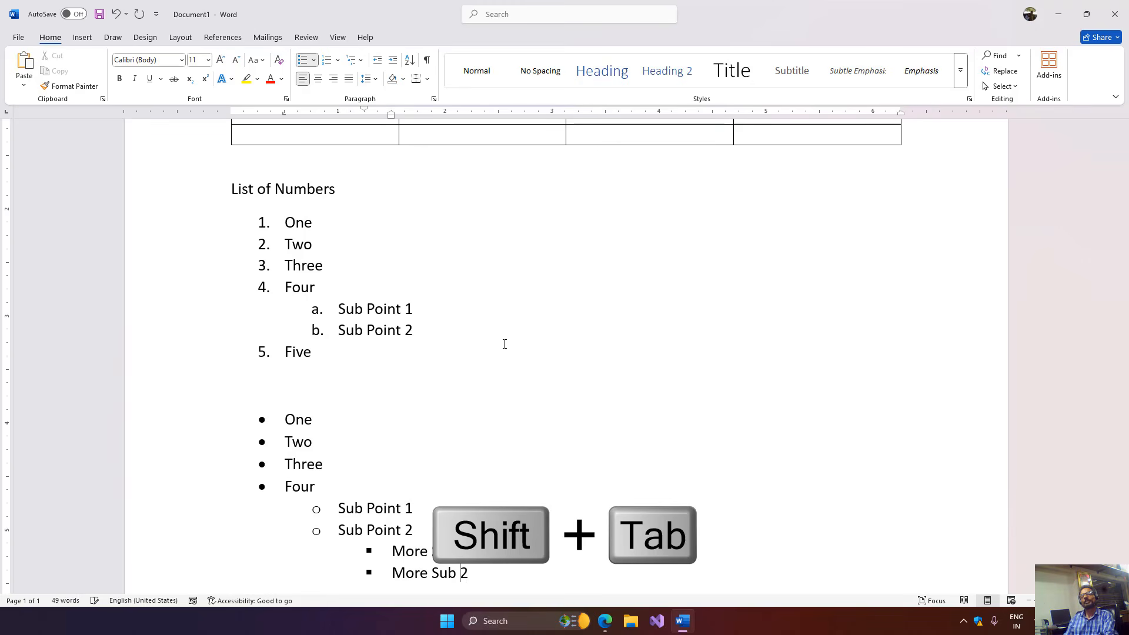
# Step: Start a new bullet after More Sub 2, promote it level by level to the main level, and end the bulleted list
pyautogui.press('Return')
pyautogui.hotkey('shift', 'Tab')
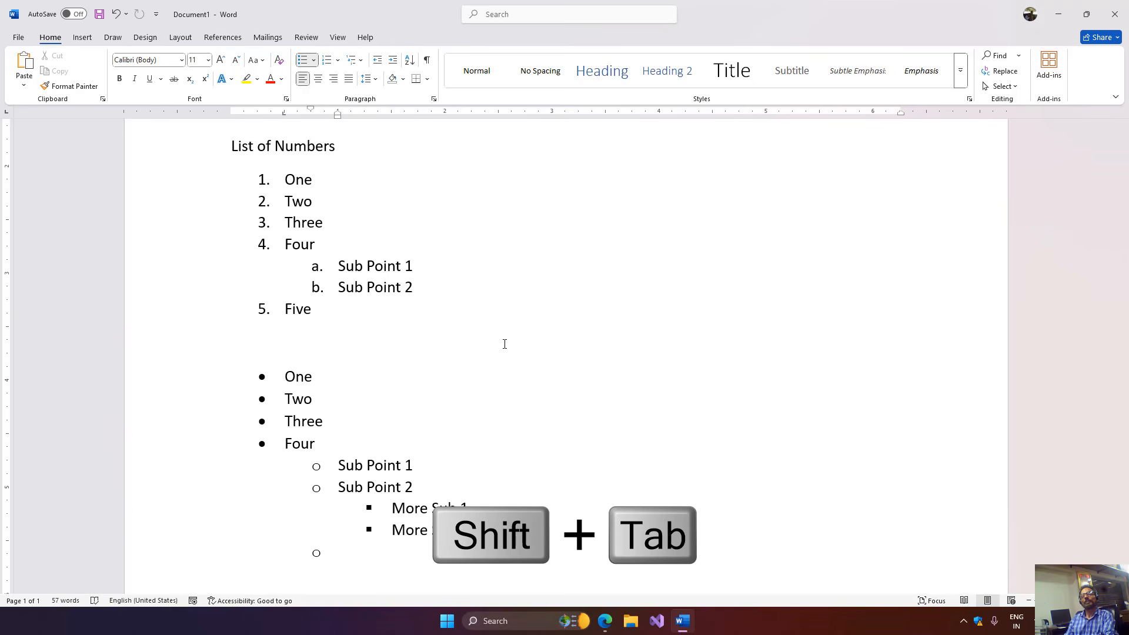
pyautogui.hotkey('shift', 'Tab')
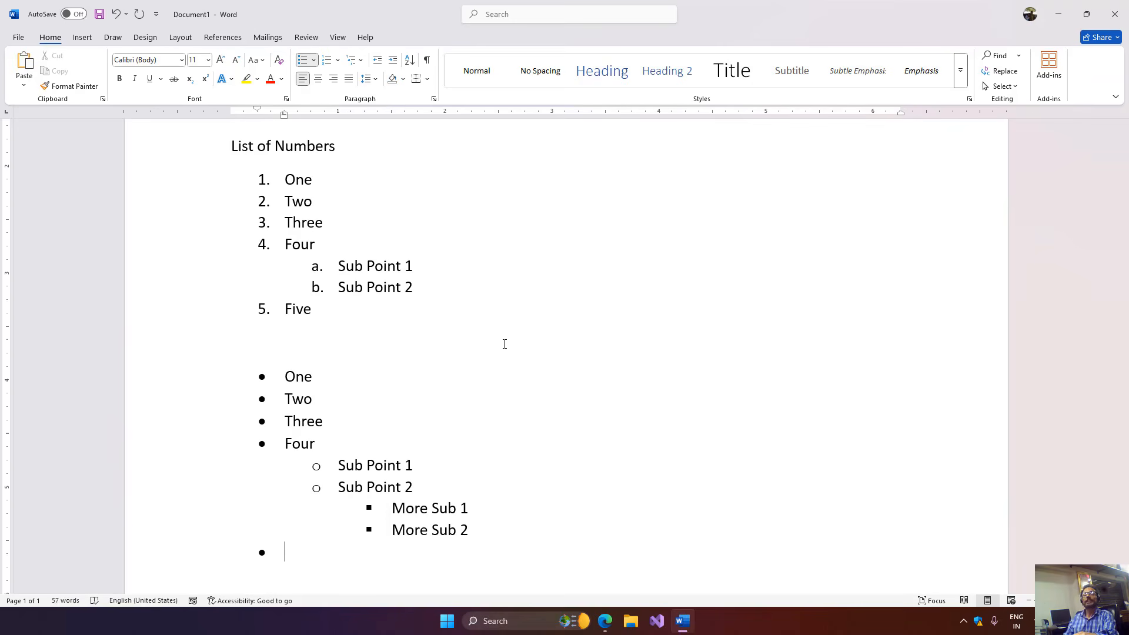
pyautogui.press('Return')
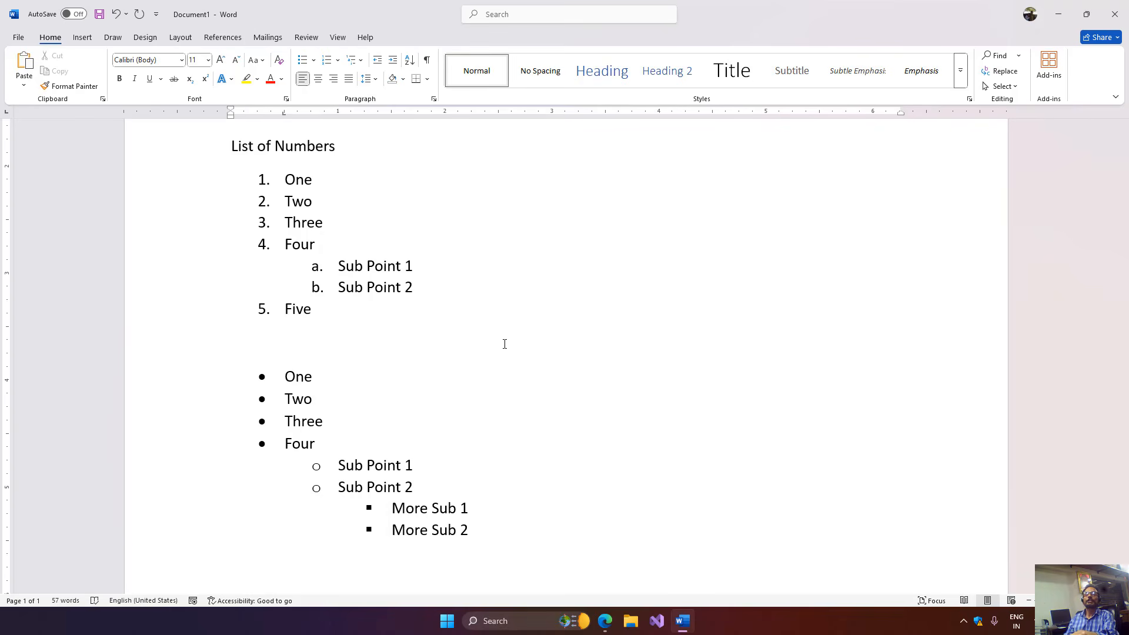
# Step: Add the items Six and Seven after Five in the numbered list
pyautogui.press('Up')
pyautogui.press('Up')
pyautogui.press('Up')
pyautogui.press('Up')
pyautogui.press('Up')
pyautogui.press('Up')
pyautogui.press('Up')
pyautogui.press('Up')
pyautogui.press('Up')
pyautogui.press('Up')
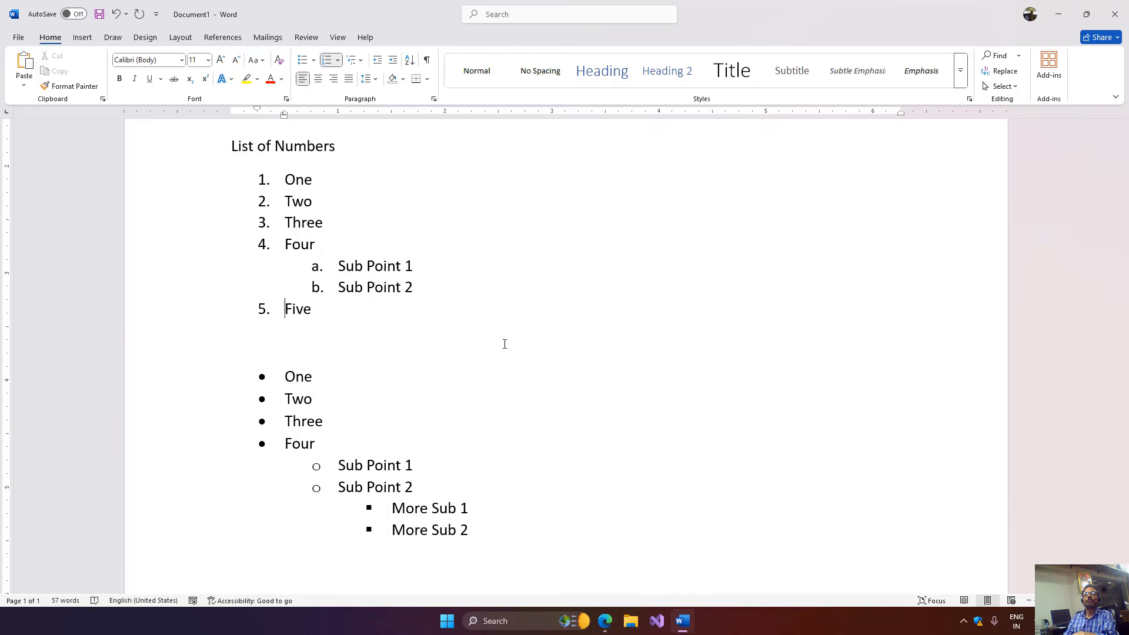
pyautogui.press('End')
pyautogui.press('Return')
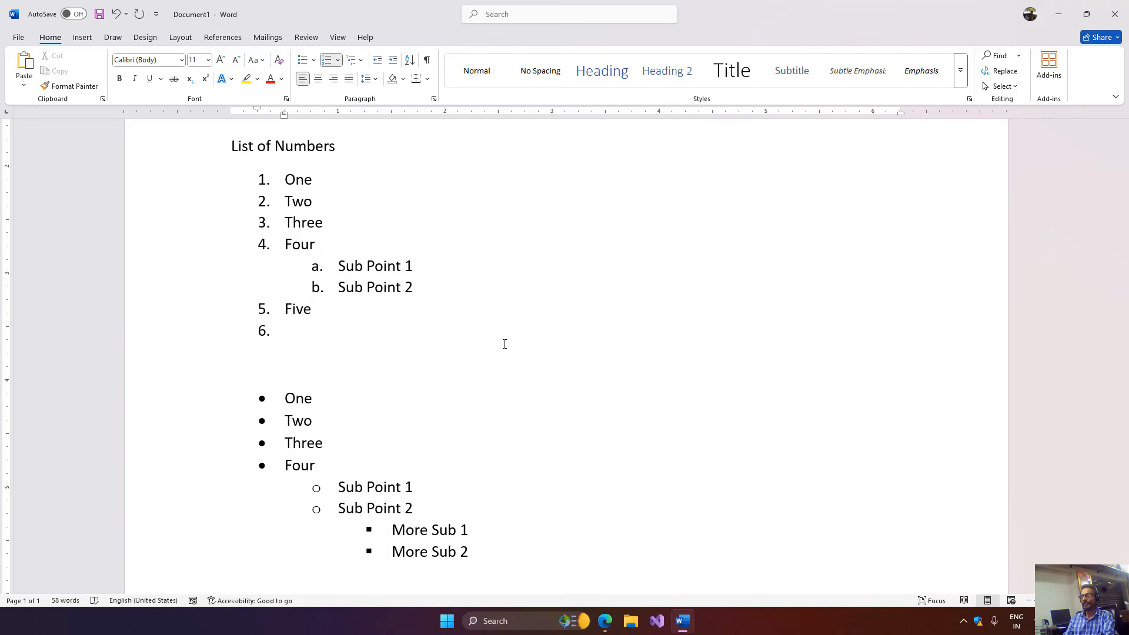
pyautogui.write('Six')
pyautogui.press('Return')
pyautogui.write('Seven')
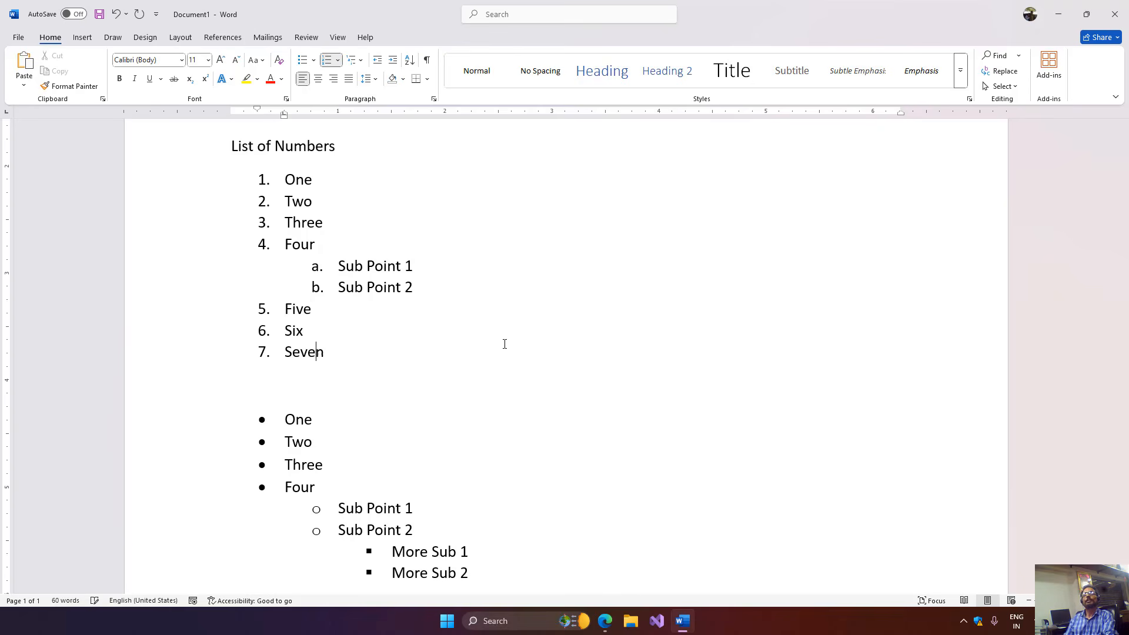
# Step: End the numbered list after Seven and add the unnumbered line "Heading" below it
pyautogui.press('Return')
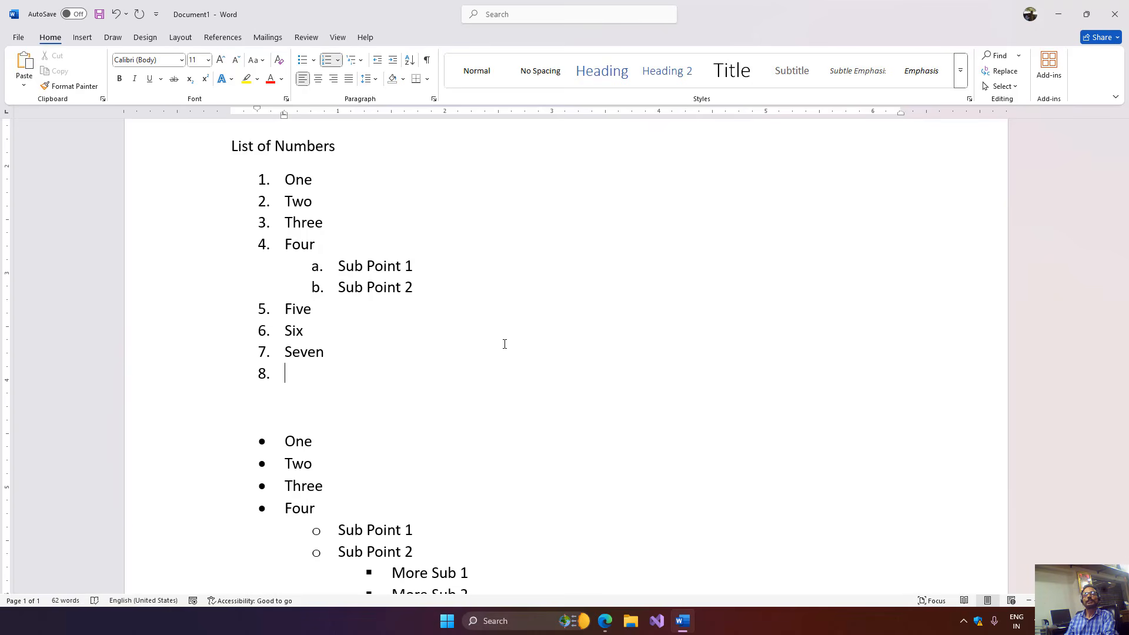
pyautogui.press('Return')
pyautogui.write('Je')
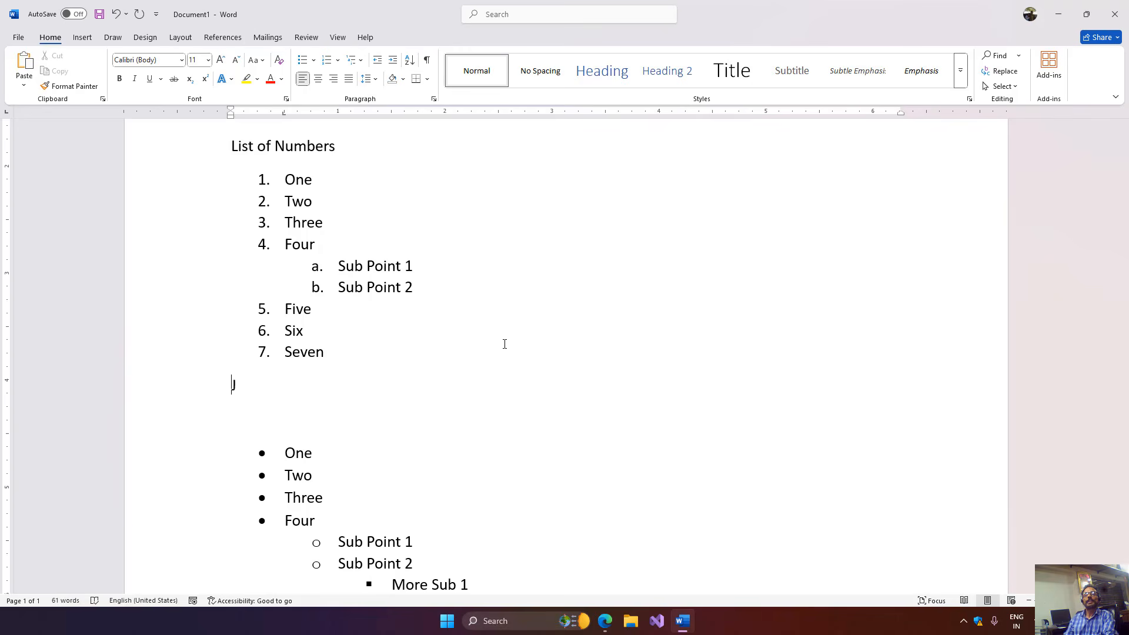
pyautogui.press('BackSpace')
pyautogui.press('BackSpace')
pyautogui.write('Heading')
# Step: Continue the numbering from 8 below the "Heading" line with the items Eight, Nine and Ten
pyautogui.press('Return')
pyautogui.write('8. ')
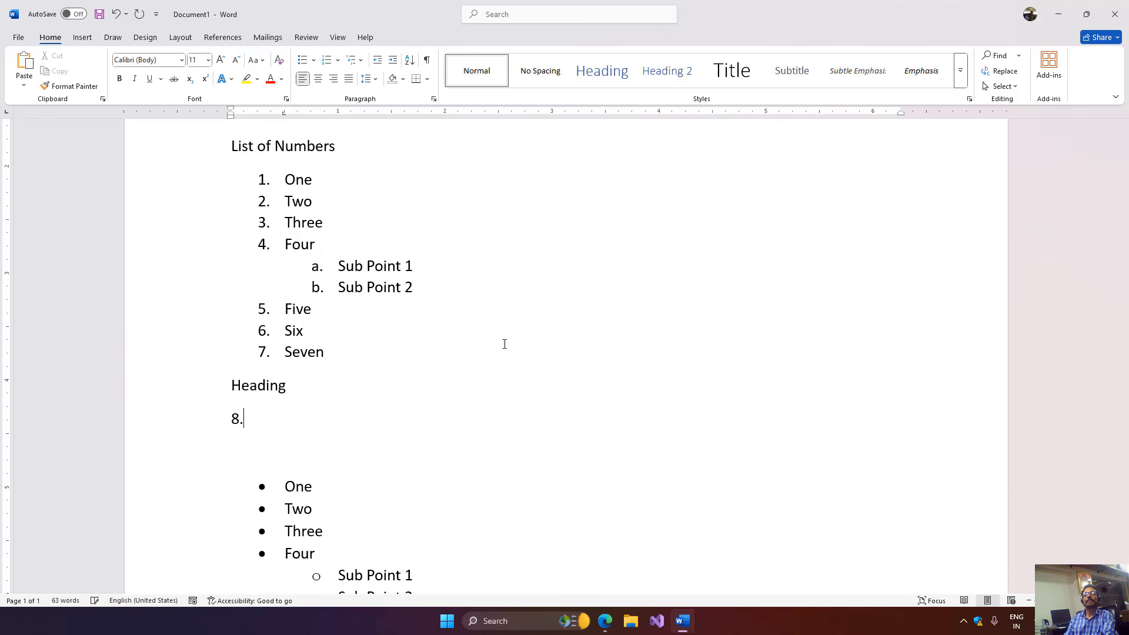
pyautogui.write('Eight')
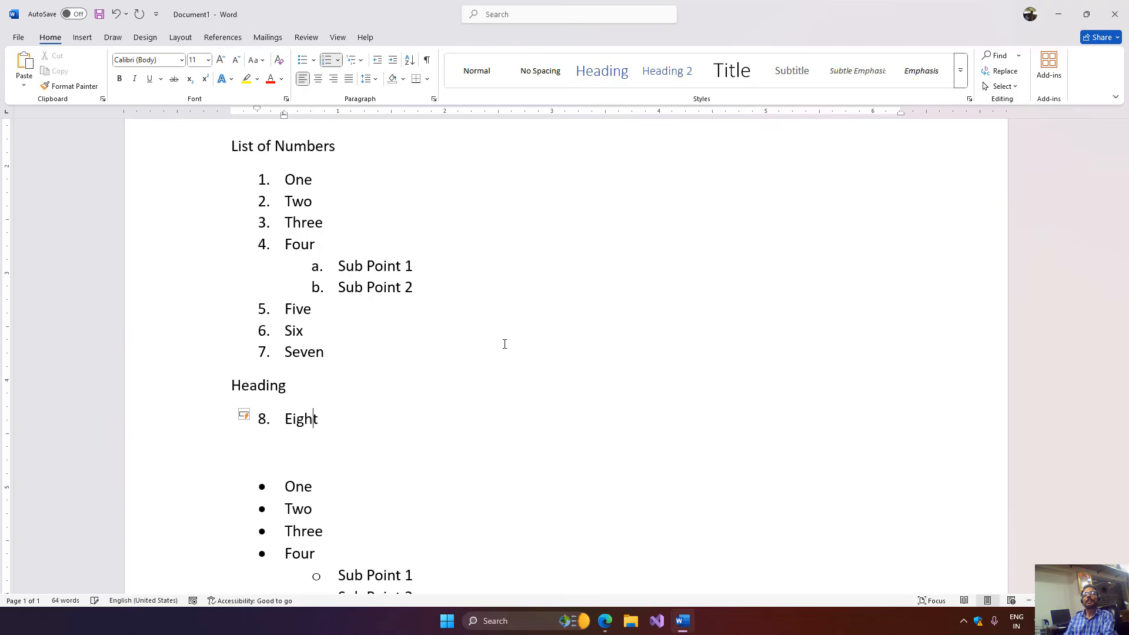
pyautogui.press('Return')
pyautogui.write('Nine')
pyautogui.press('Return')
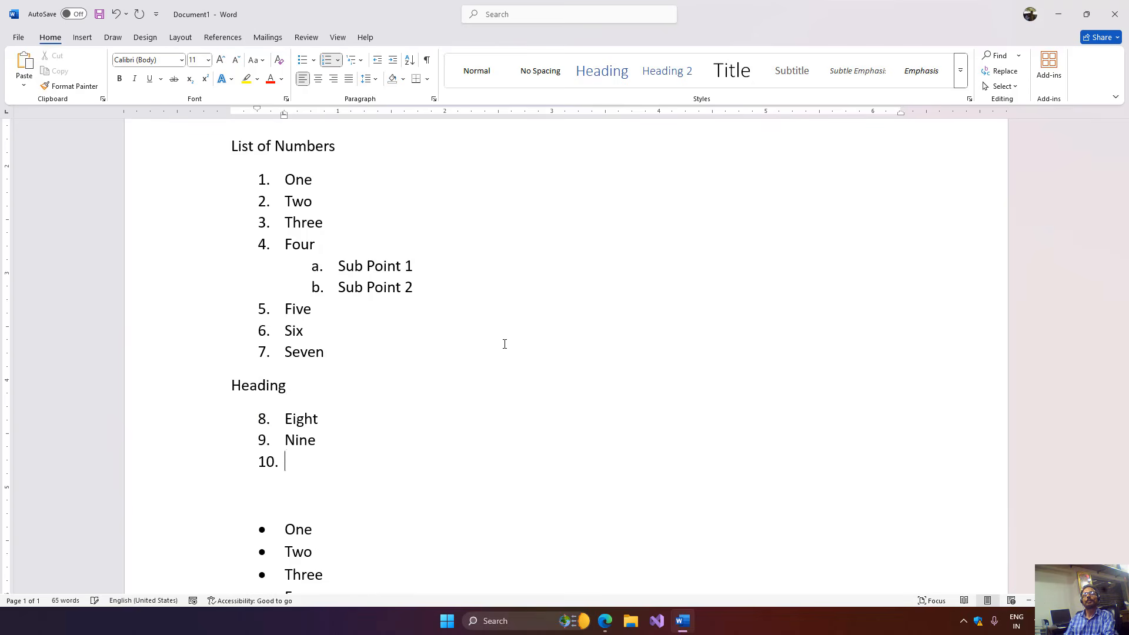
pyautogui.write('Ten')
pyautogui.scroll(5, 466, 305)
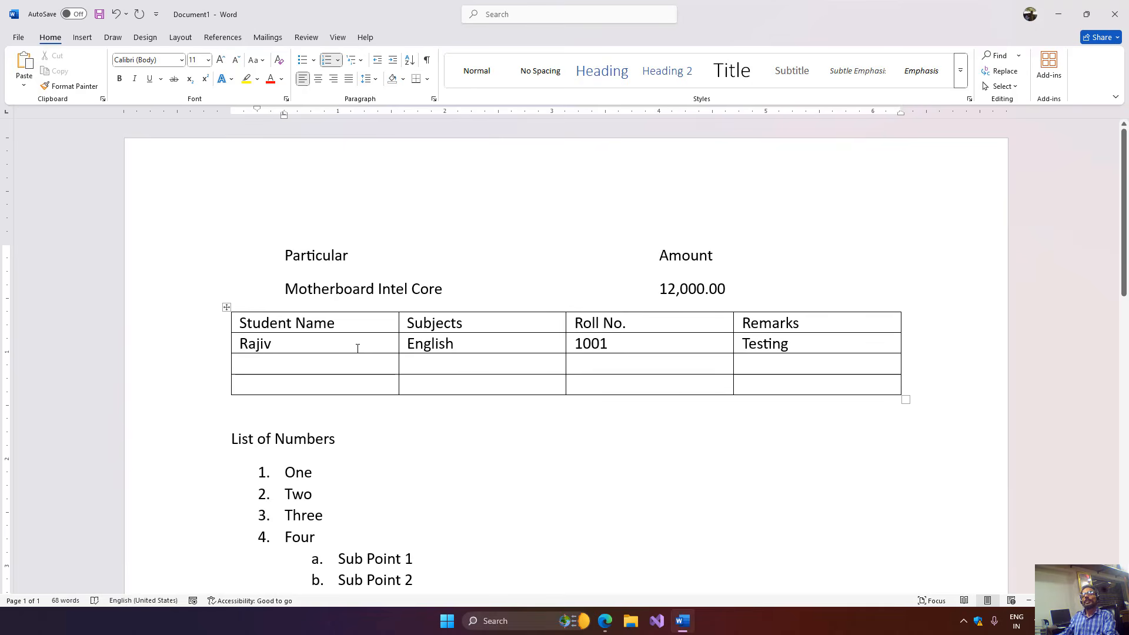
# Step: Change the table's first header from Student Name to First Name and widen the first column to about 2.2 inches
pyautogui.click(358, 323)
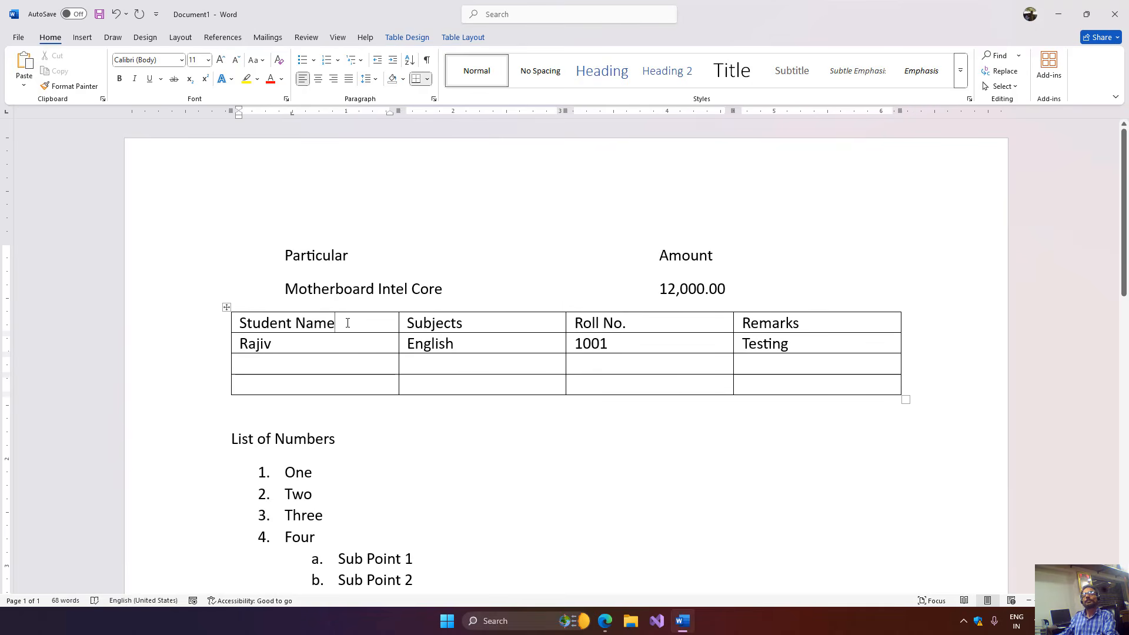
pyautogui.moveTo(348, 323); pyautogui.dragTo(237, 323)
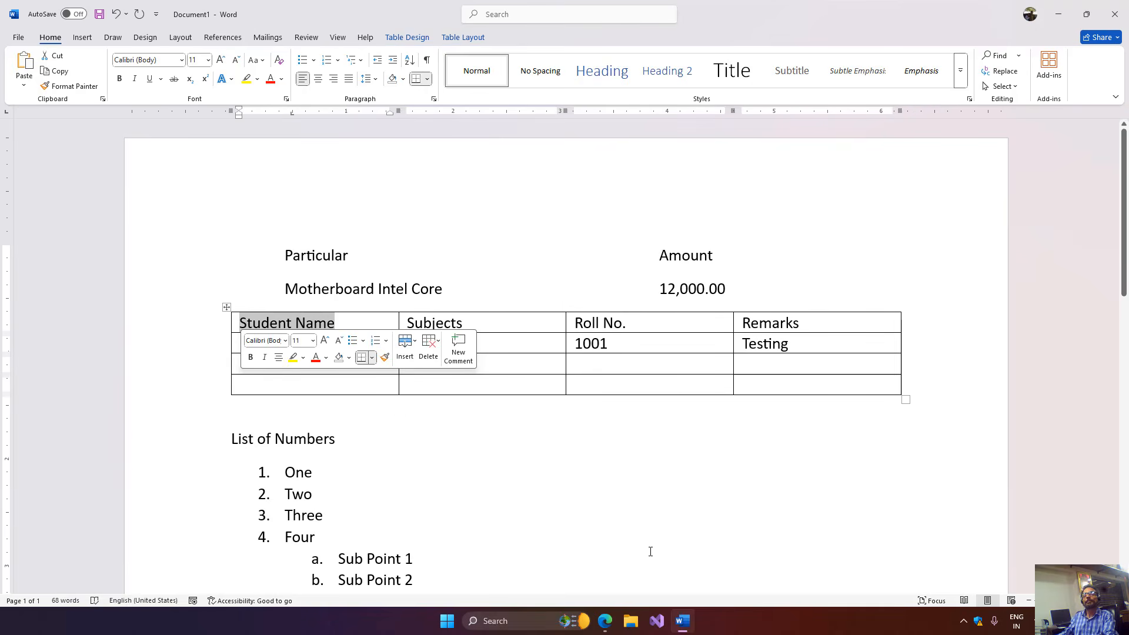
pyautogui.write('First')
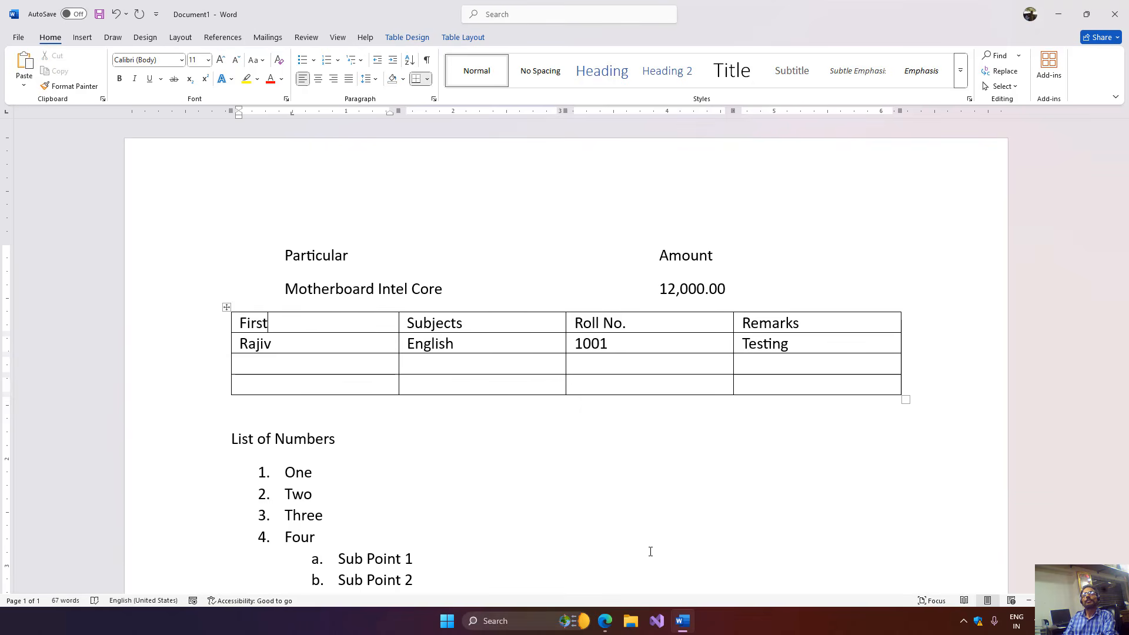
pyautogui.write(' Name')
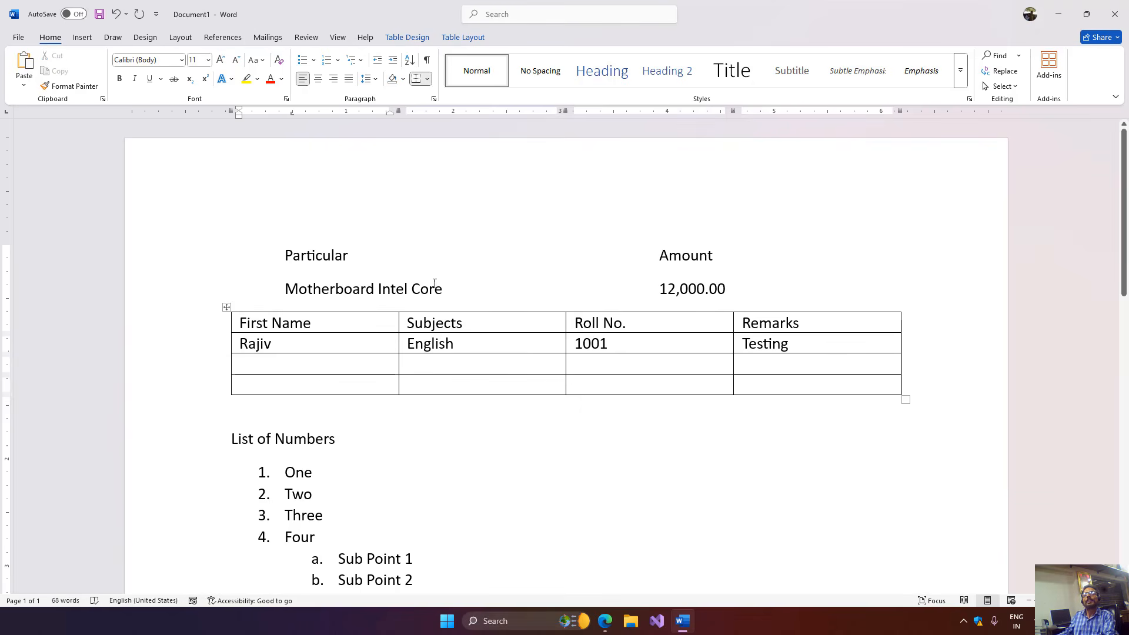
pyautogui.moveTo(399, 113); pyautogui.dragTo(471, 118)
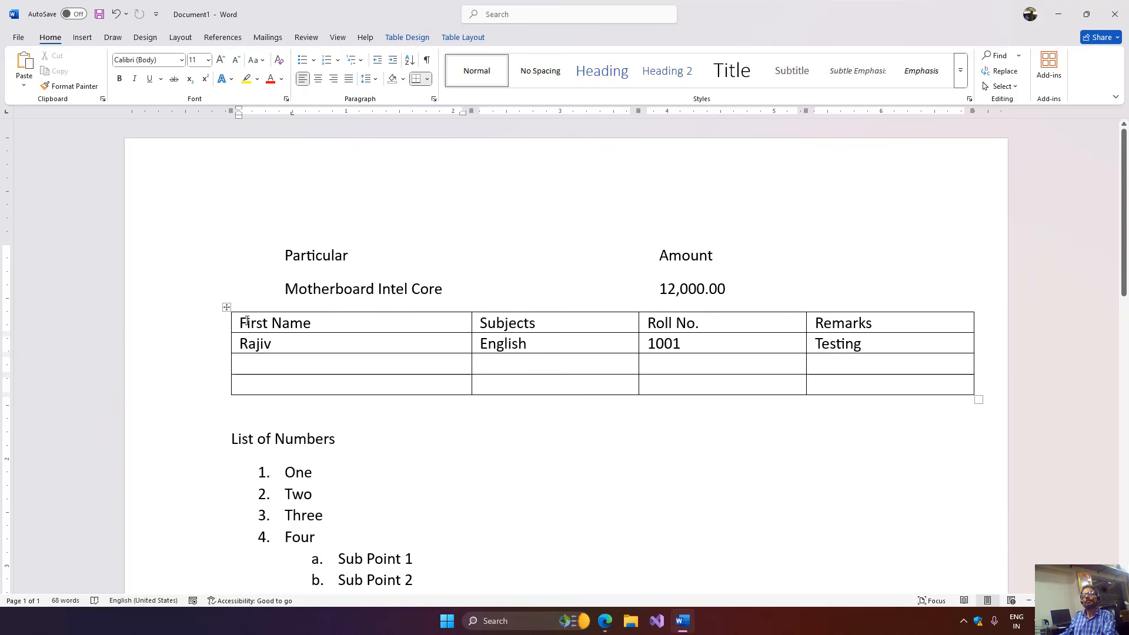
# Step: Hide the ruler and show it again
pyautogui.moveTo(247, 321); pyautogui.dragTo(397, 384)
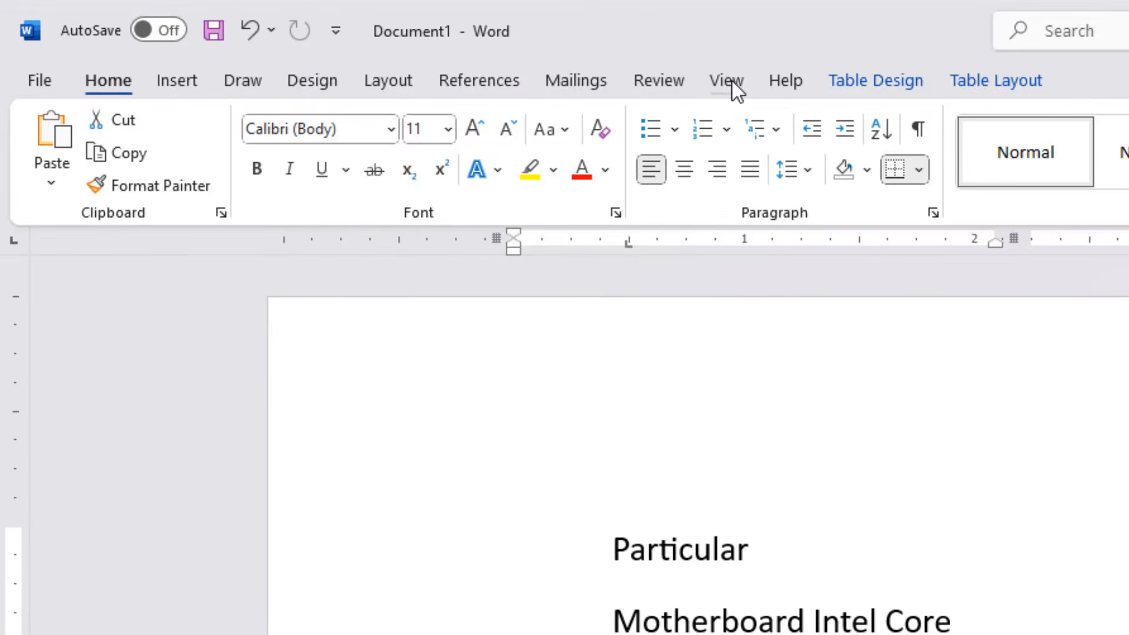
pyautogui.click(731, 80)
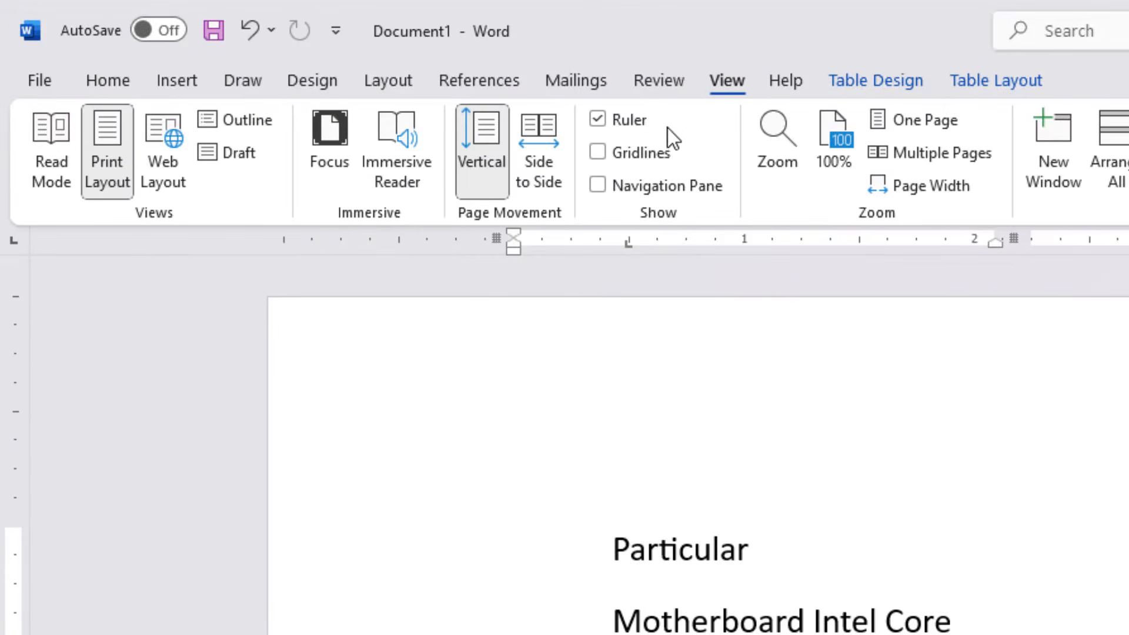
pyautogui.click(616, 123)
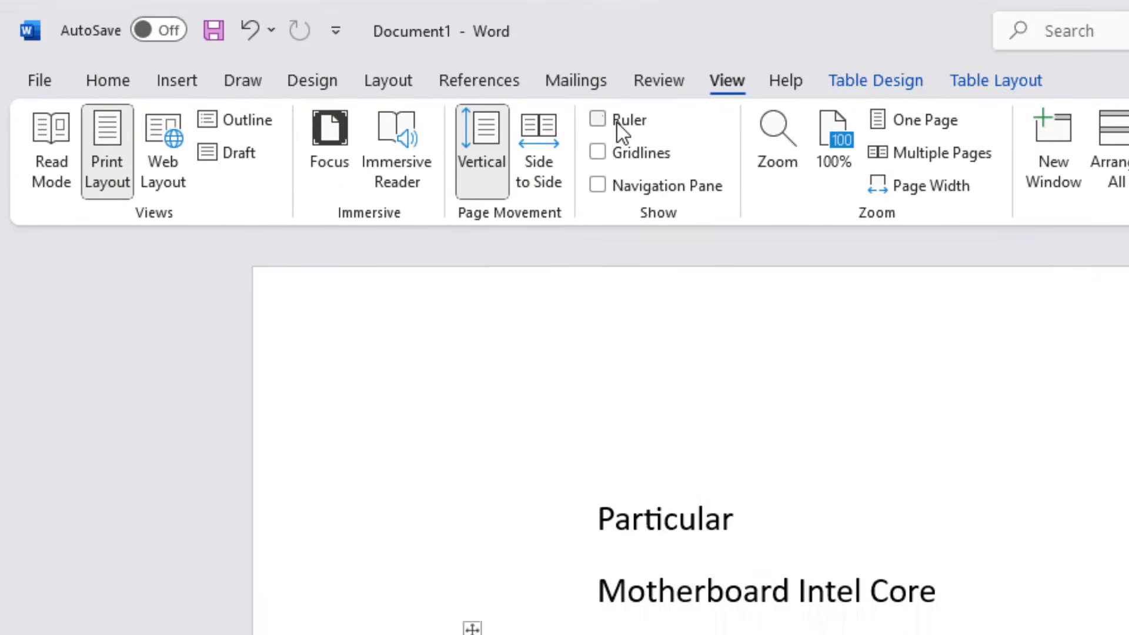
pyautogui.click(617, 122)
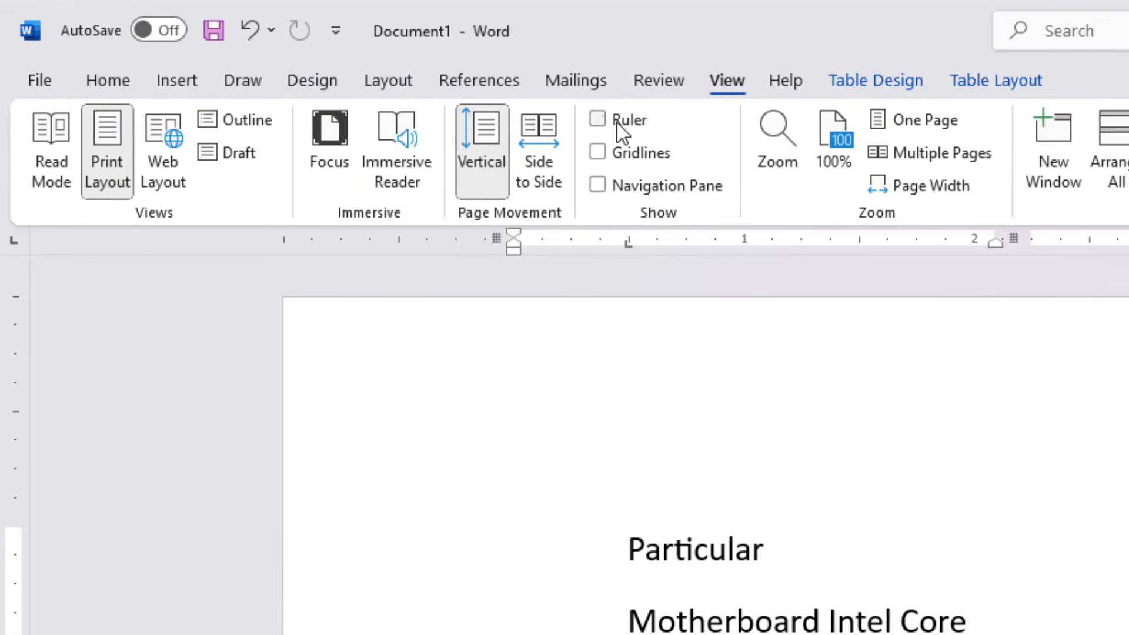
pyautogui.click(616, 123)
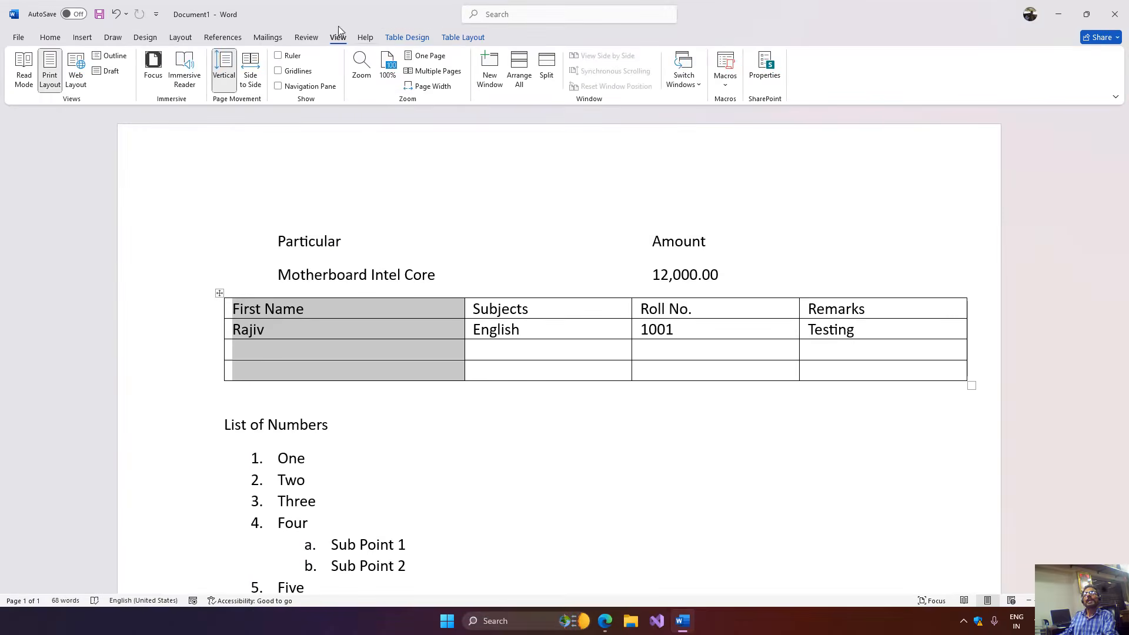
pyautogui.click(278, 55)
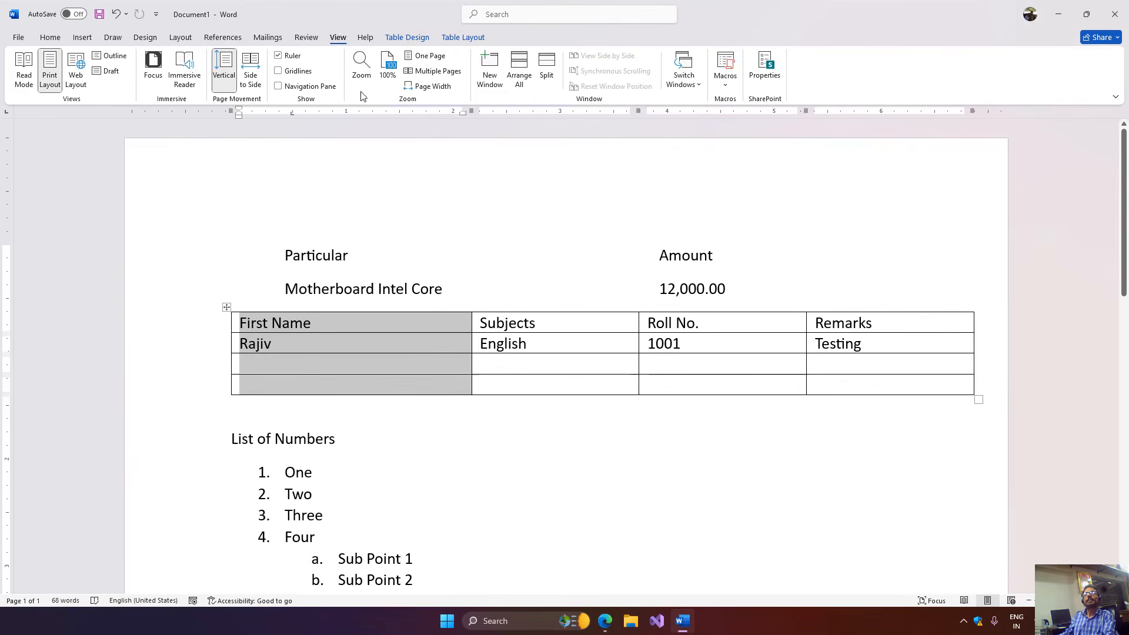
# Step: Set a left tab stop at about 1.3 inches for all cells of the first table column
pyautogui.click(245, 328)
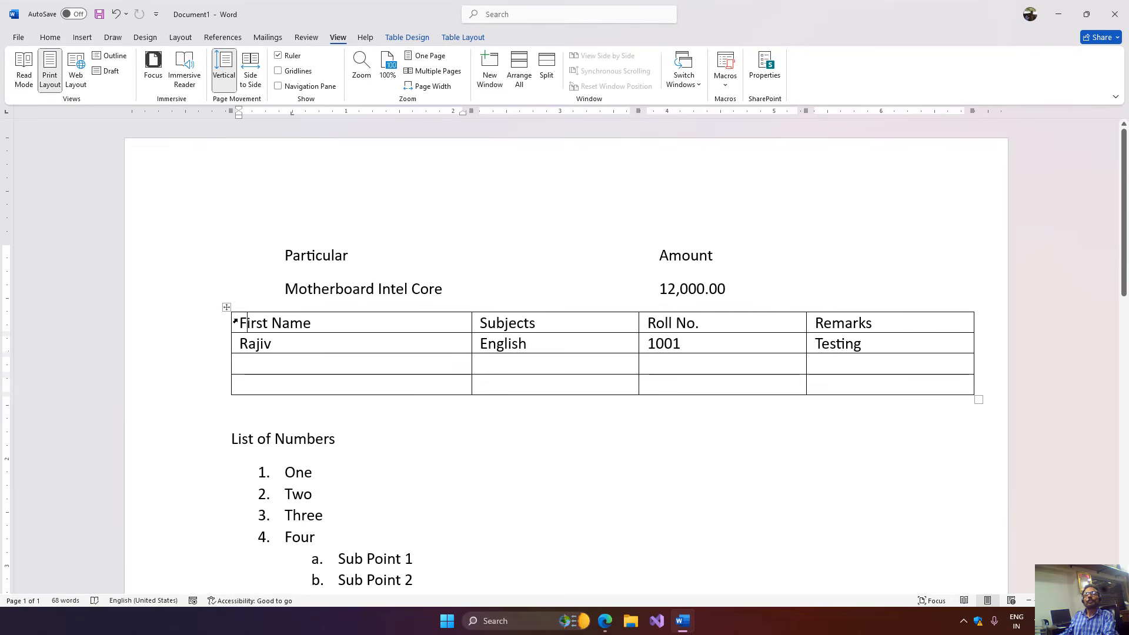
pyautogui.moveTo(235, 320); pyautogui.dragTo(259, 383)
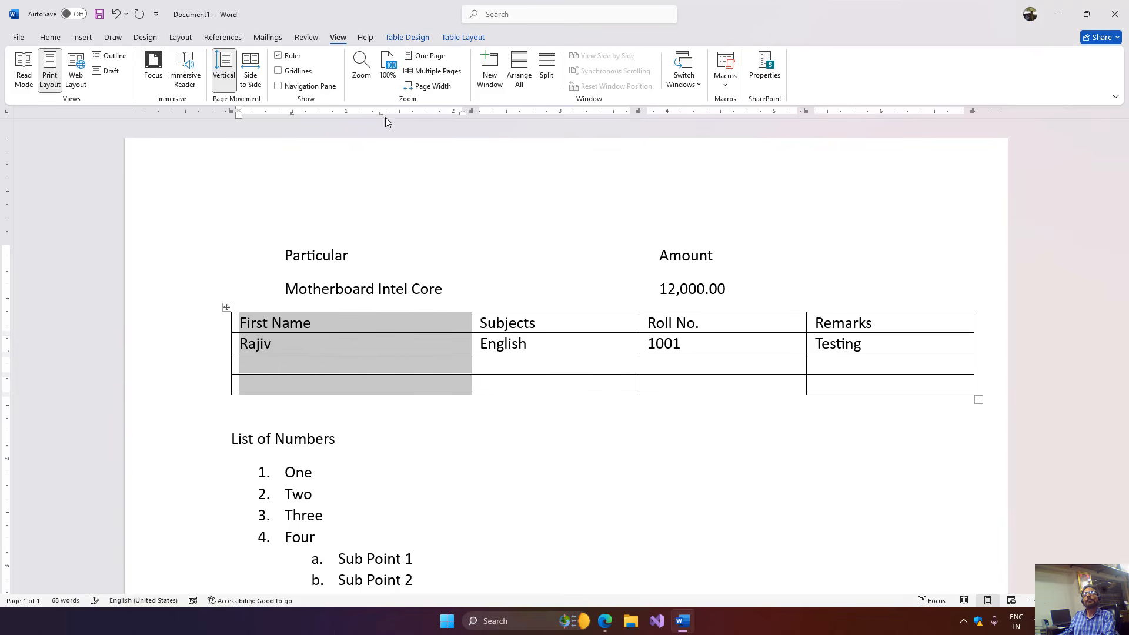
pyautogui.click(373, 361)
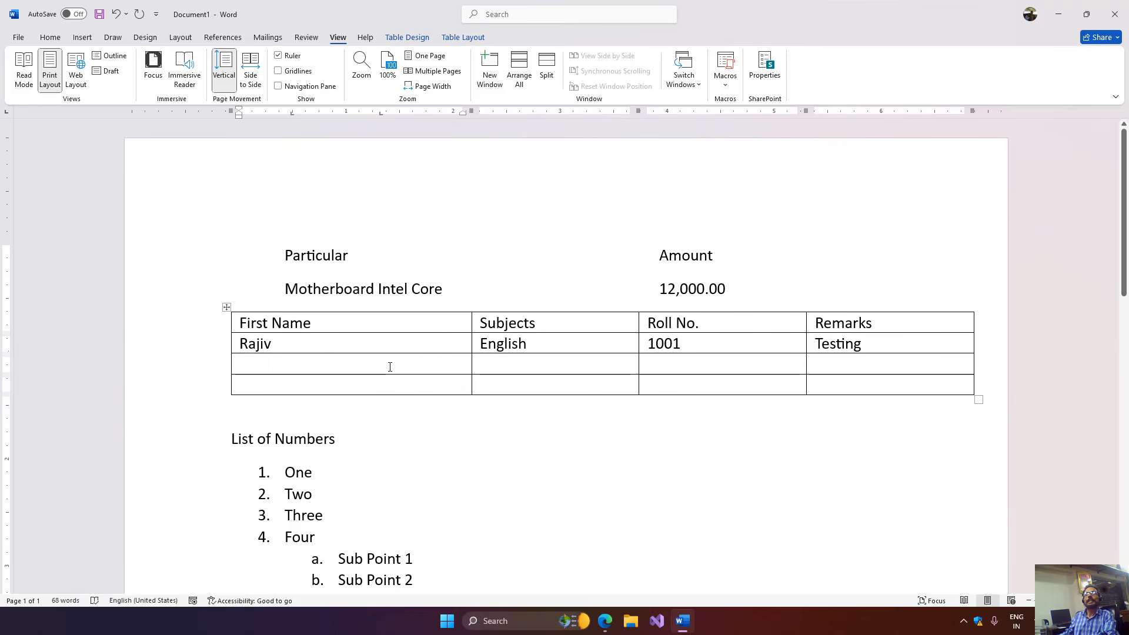
# Step: Move from the First Name header cell to the Subjects cell and back again
pyautogui.hotkey('ctrl', 'Tab')
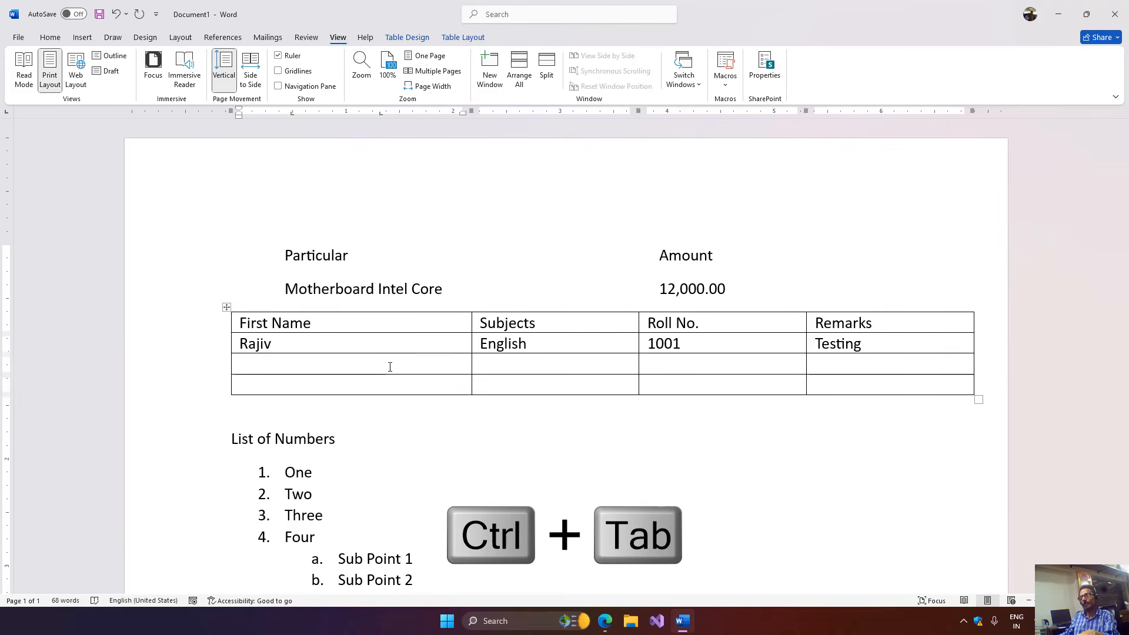
pyautogui.press('Tab')
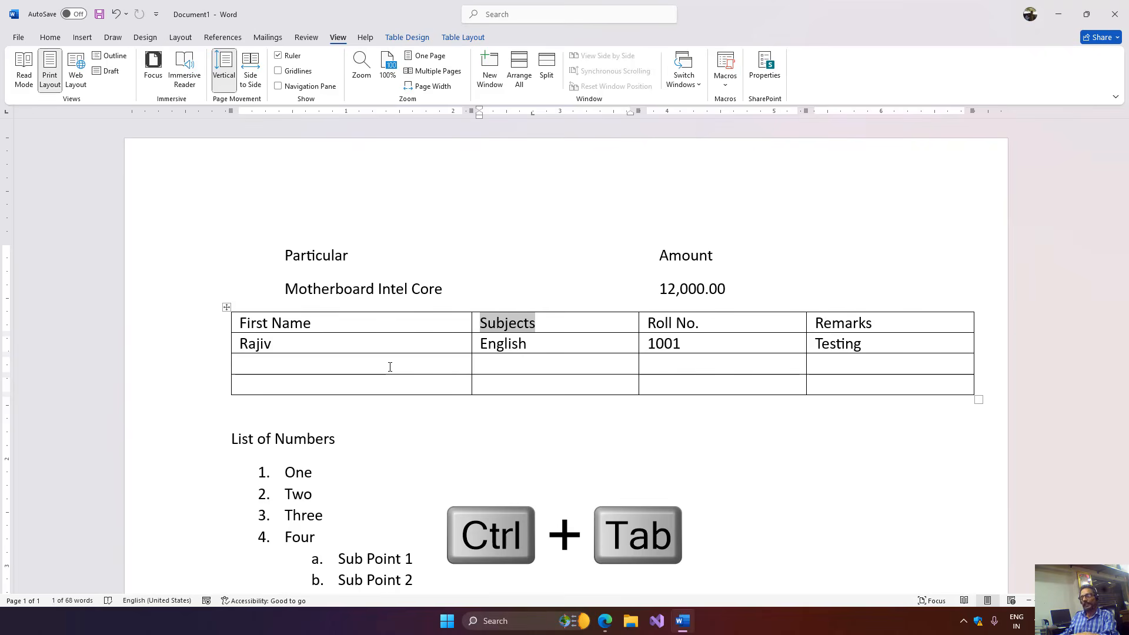
pyautogui.hotkey('shift', 'Tab')
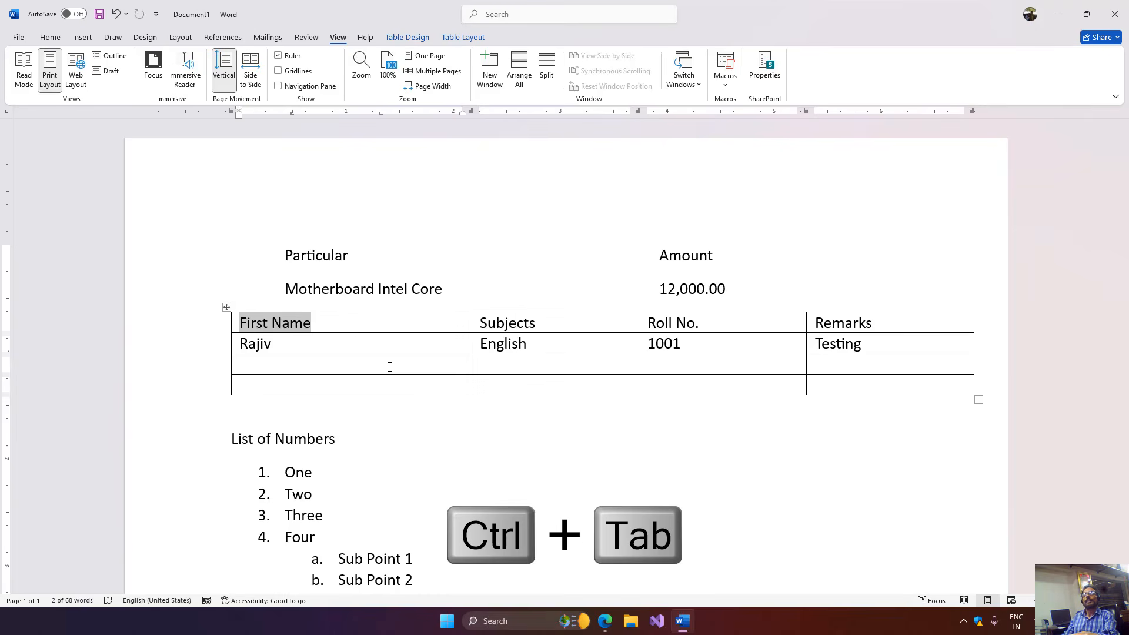
# Step: Insert a tab character after First Name within the header cell and add Last Name at the tab stop
pyautogui.press('Left')
pyautogui.hotkey('ctrl', 'Right')
pyautogui.hotkey('ctrl', 'Right')
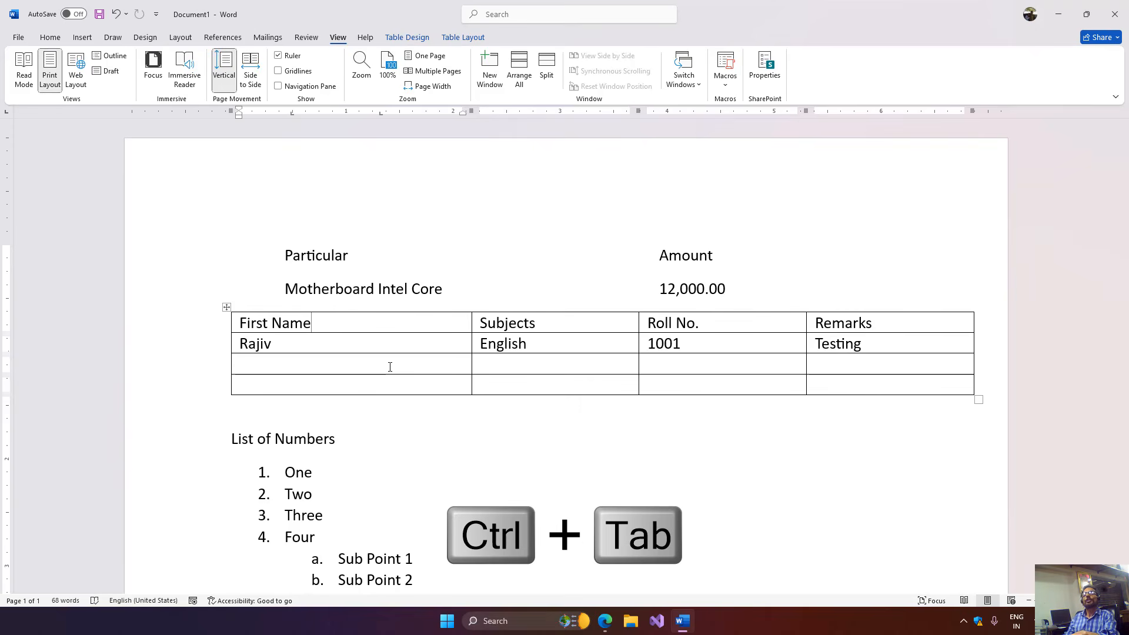
pyautogui.hotkey('ctrl', 'Tab')
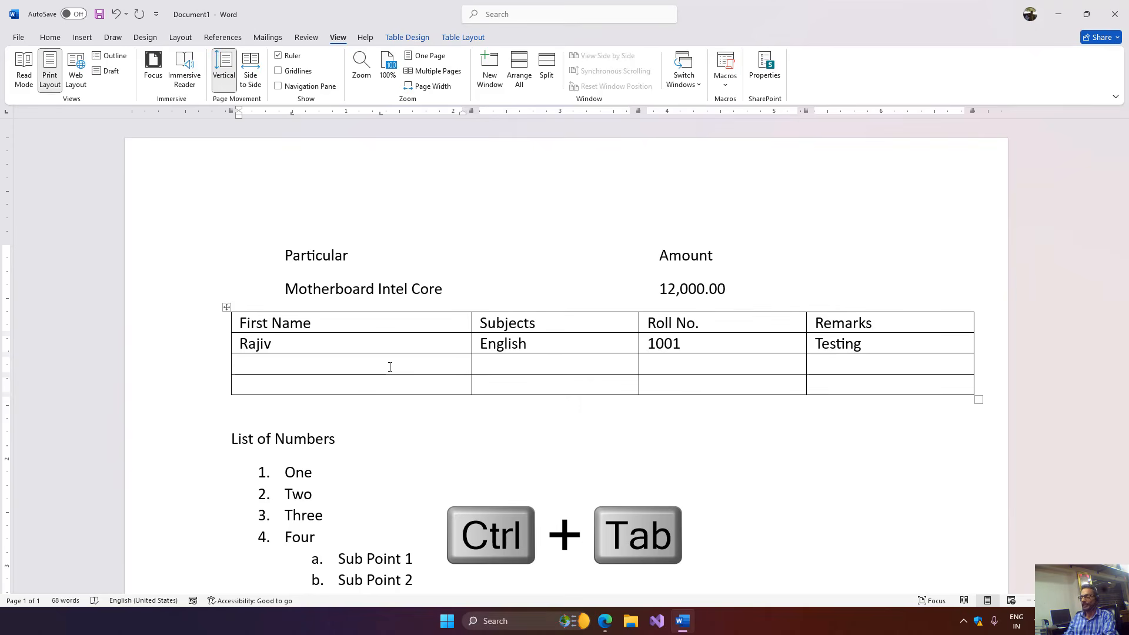
pyautogui.write('Last Name')
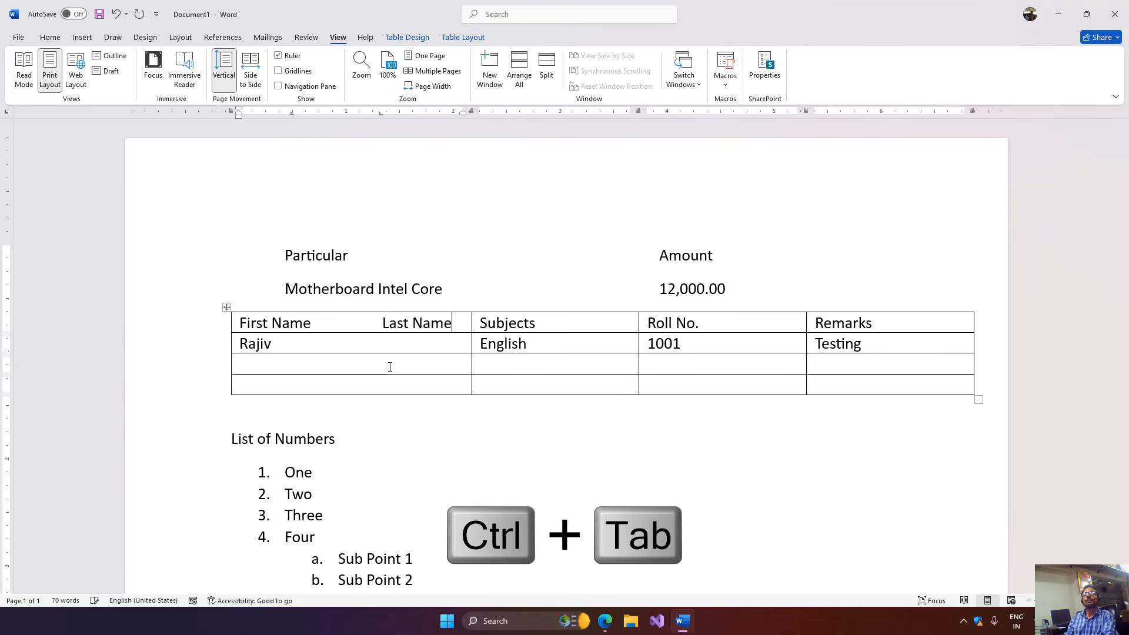
pyautogui.press('Down')
pyautogui.hotkey('ctrl', 'Tab')
pyautogui.press('BackSpace')
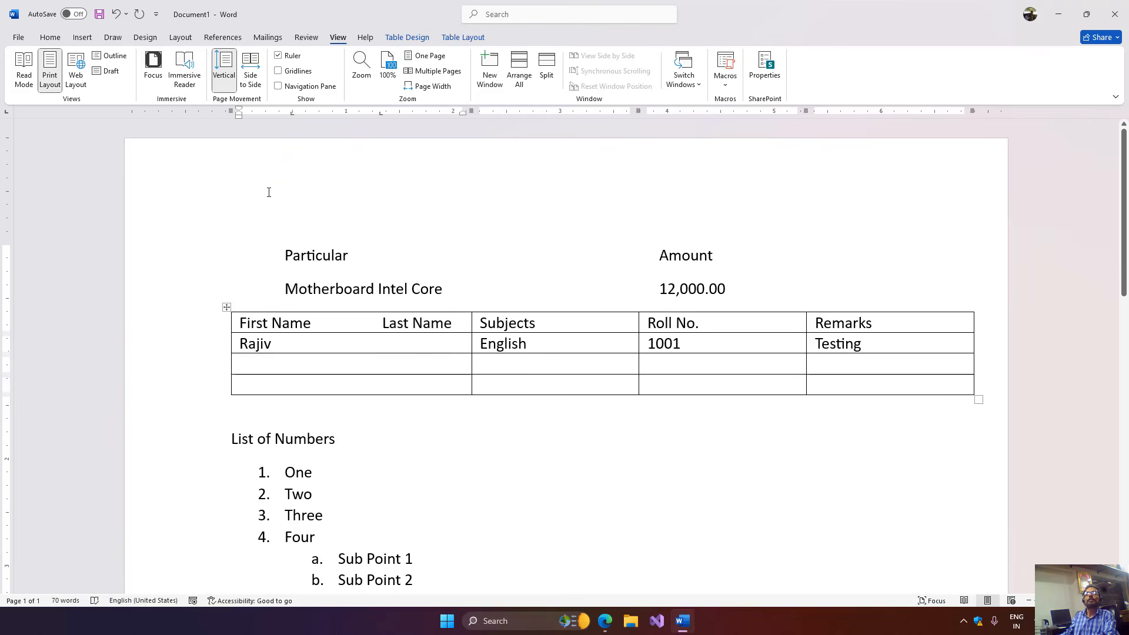
# Step: Remove the tab stop at 0.5 inch from all cells of the first table column
pyautogui.moveTo(242, 323); pyautogui.dragTo(356, 386)
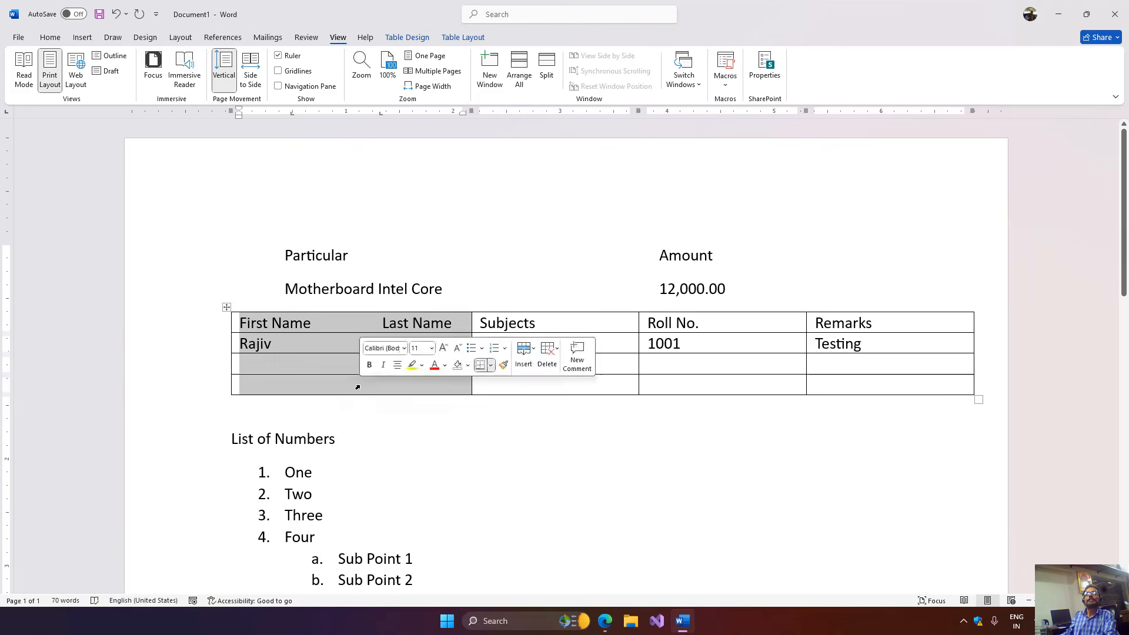
pyautogui.click(291, 114)
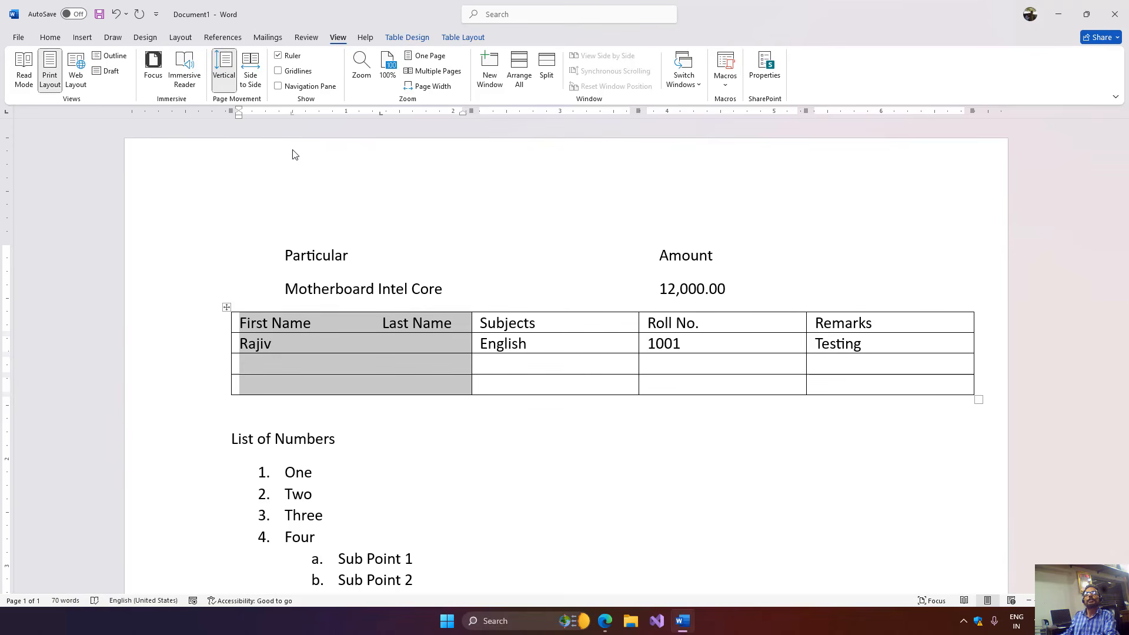
pyautogui.click(313, 351)
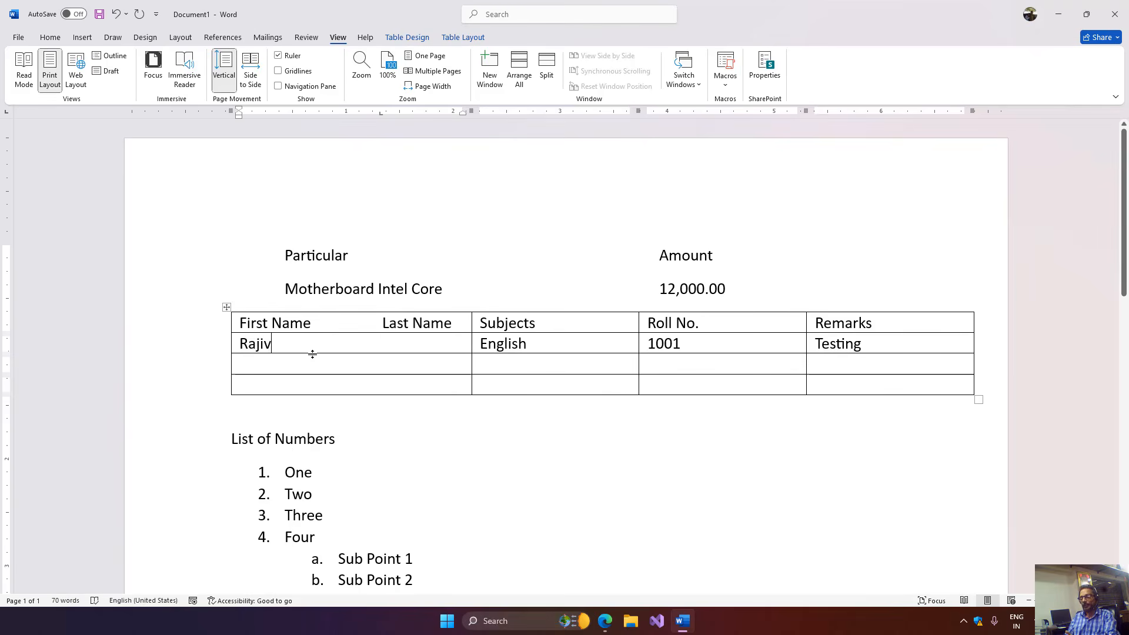
# Step: Insert a tab character after the first name in the second row and enter the student's last name under Last Name
pyautogui.hotkey('ctrl', 'Tab')
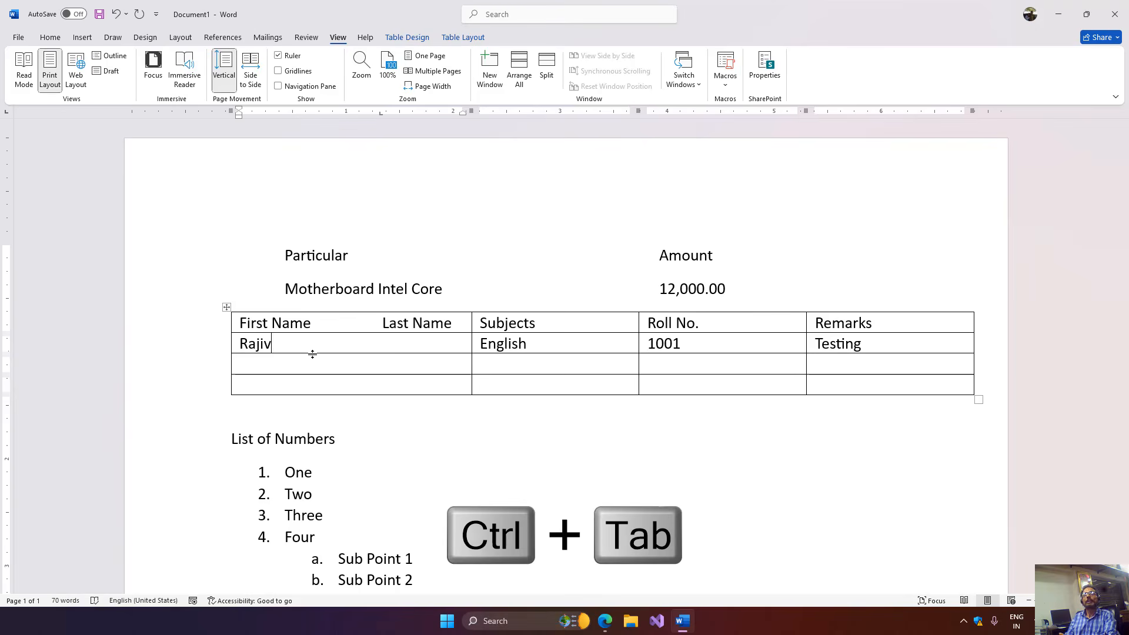
pyautogui.hotkey('ctrl', 'Tab')
pyautogui.write('Kohli')
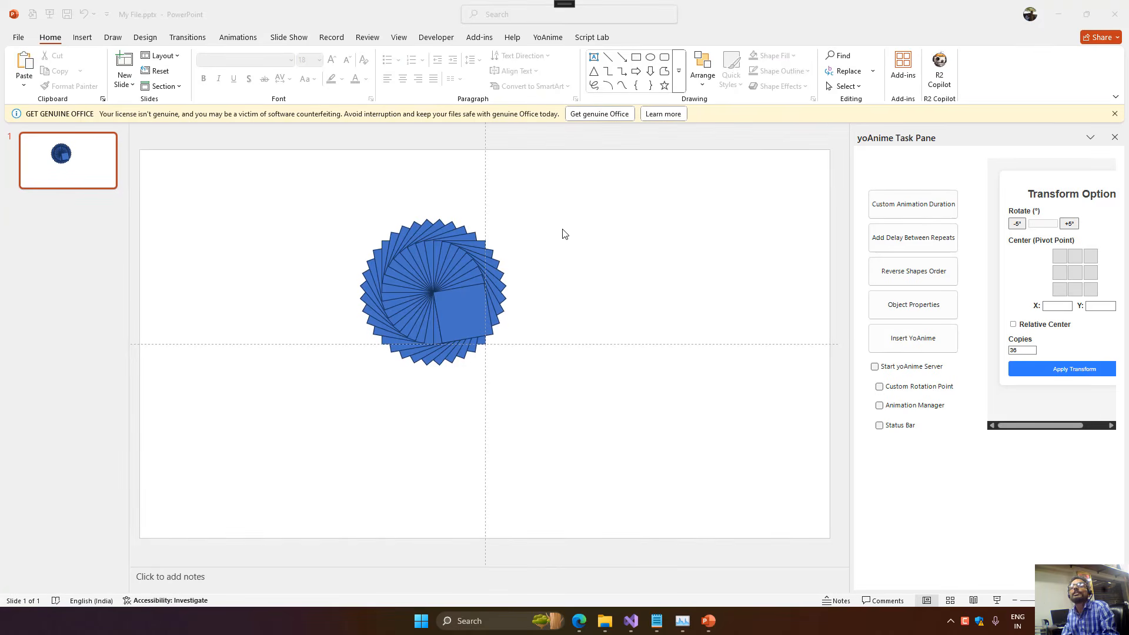
# Step: Switch to My File.pptx in PowerPoint, bring up the Open page and cycle the keyboard focus through its sections back to Recent
pyautogui.click(564, 234)
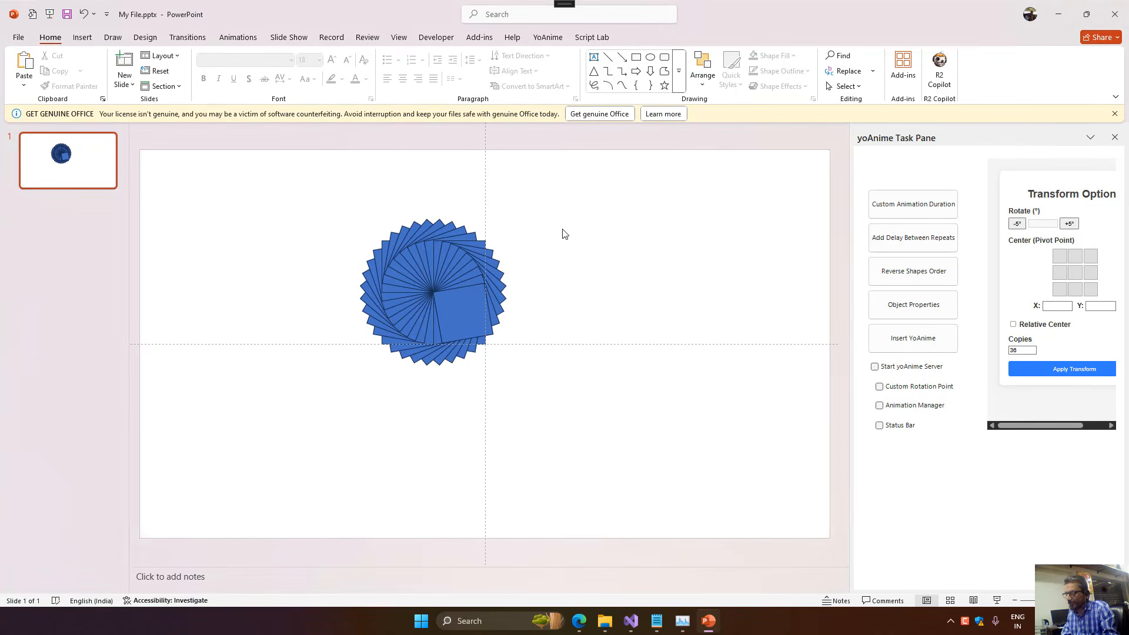
pyautogui.hotkey('ctrl', 'o')
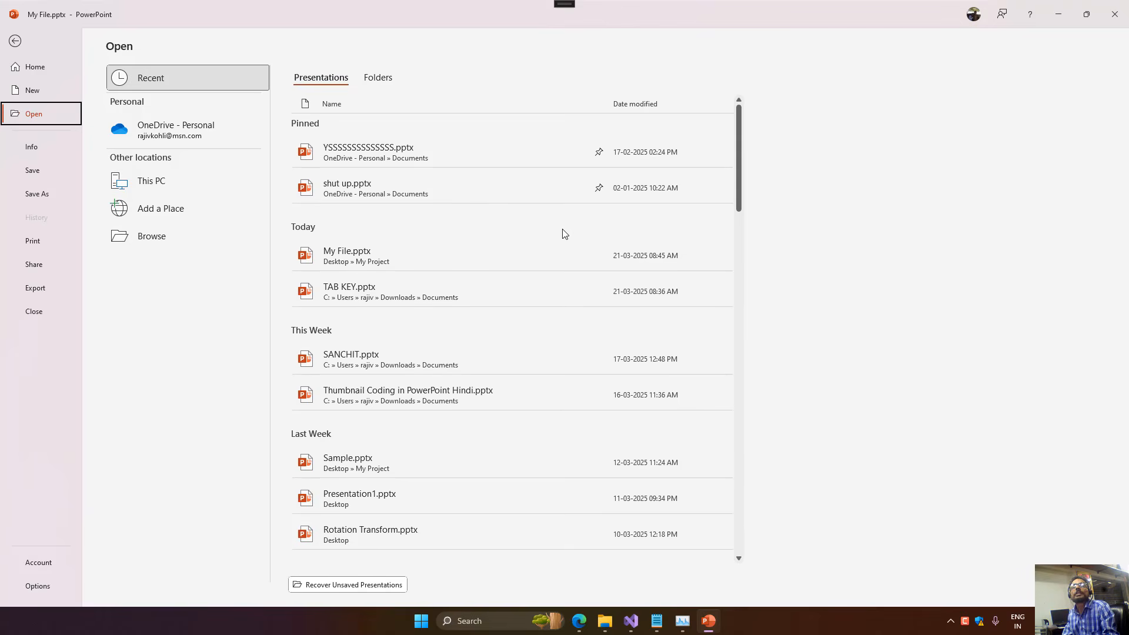
pyautogui.press('Tab')
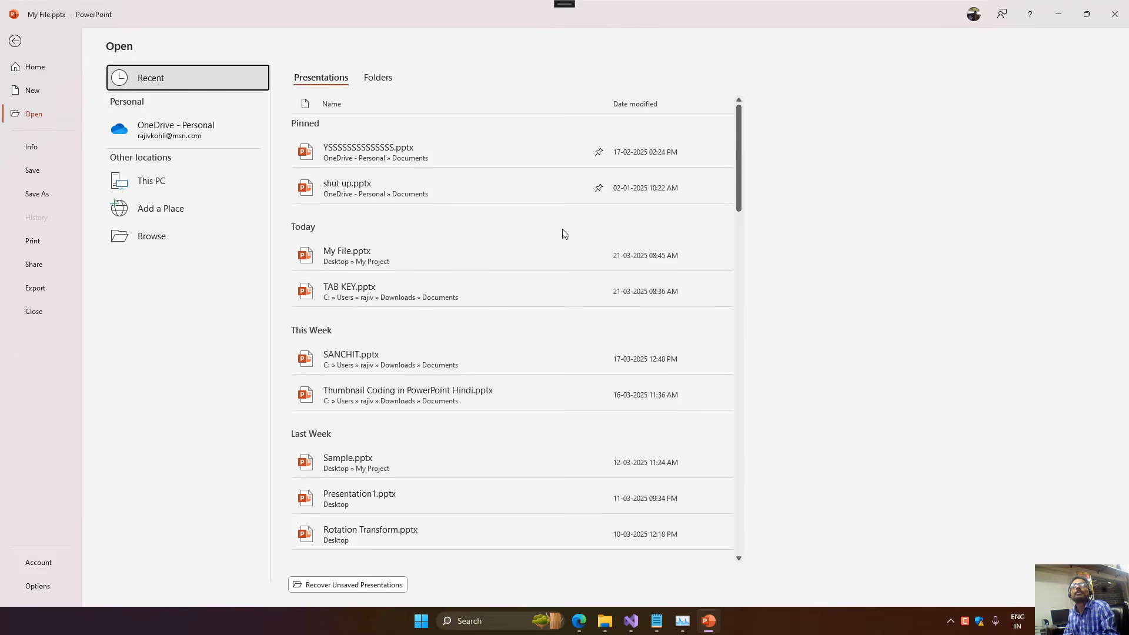
pyautogui.press('Tab')
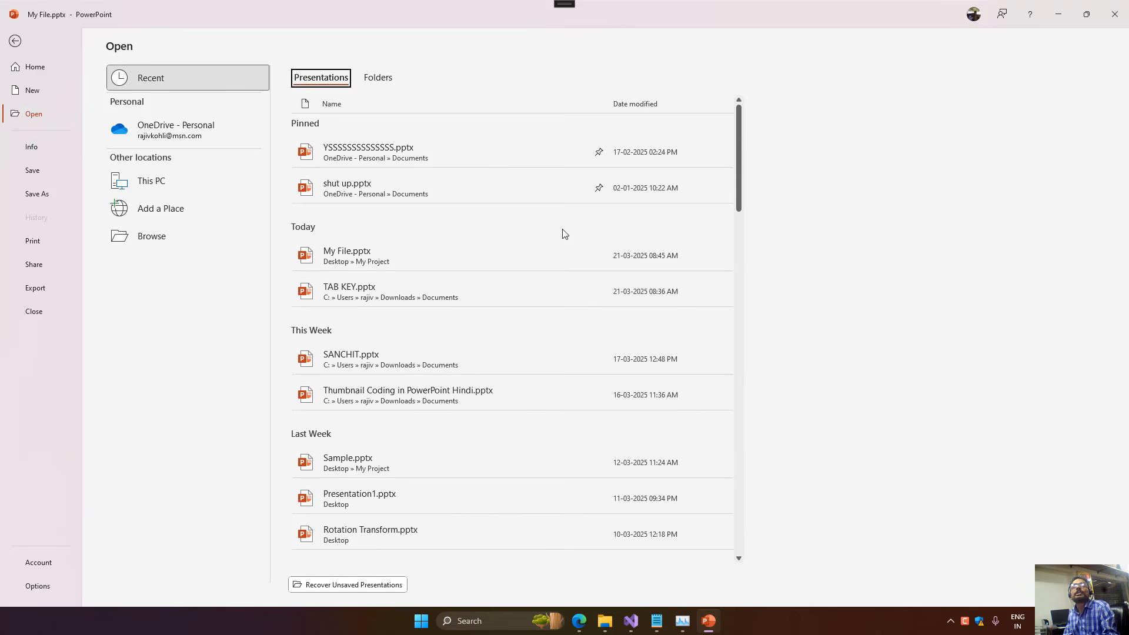
pyautogui.press('Tab')
pyautogui.press('Tab')
pyautogui.press('Tab')
pyautogui.press('Tab')
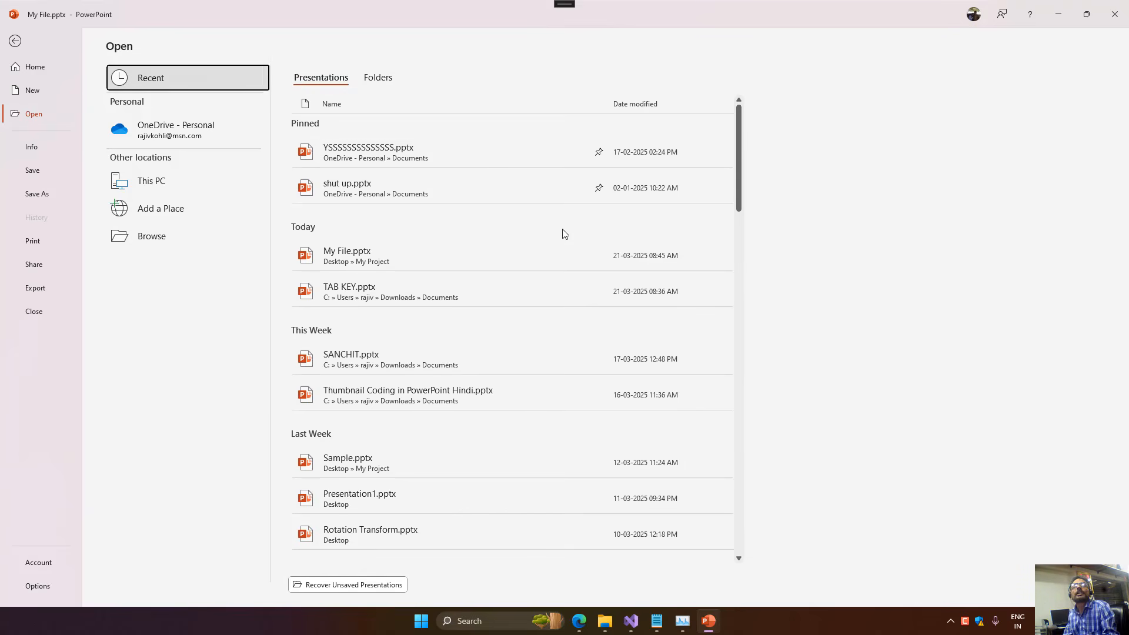
# Step: Move through the Open page's locations down to Browse and bring up the Open file dialog
pyautogui.press('Down')
pyautogui.press('Down')
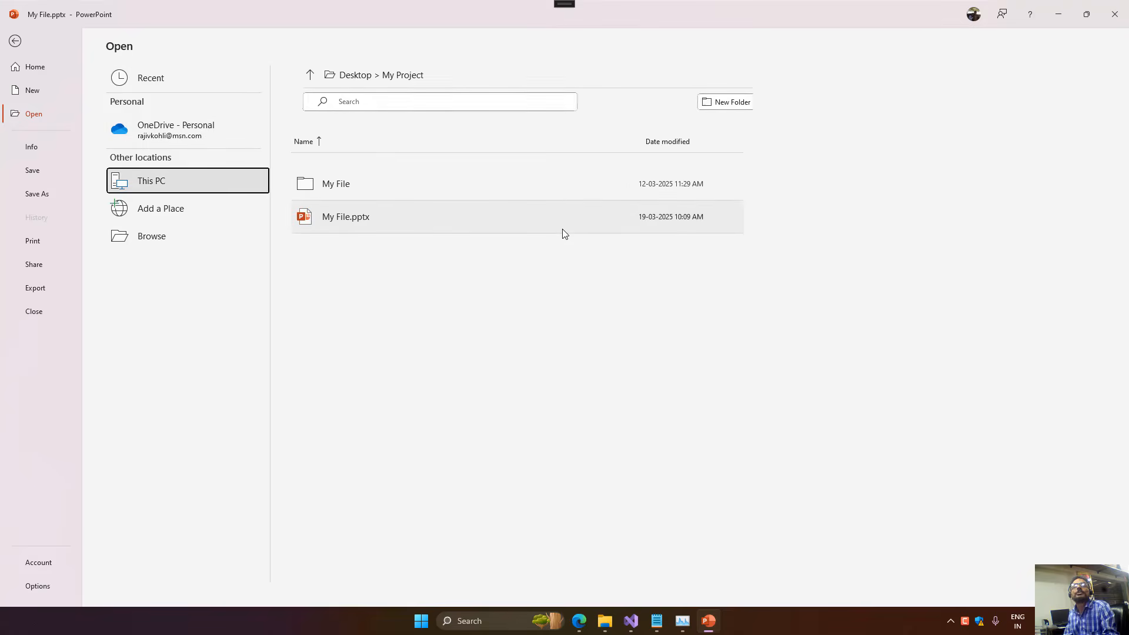
pyautogui.press('Down')
pyautogui.press('Down')
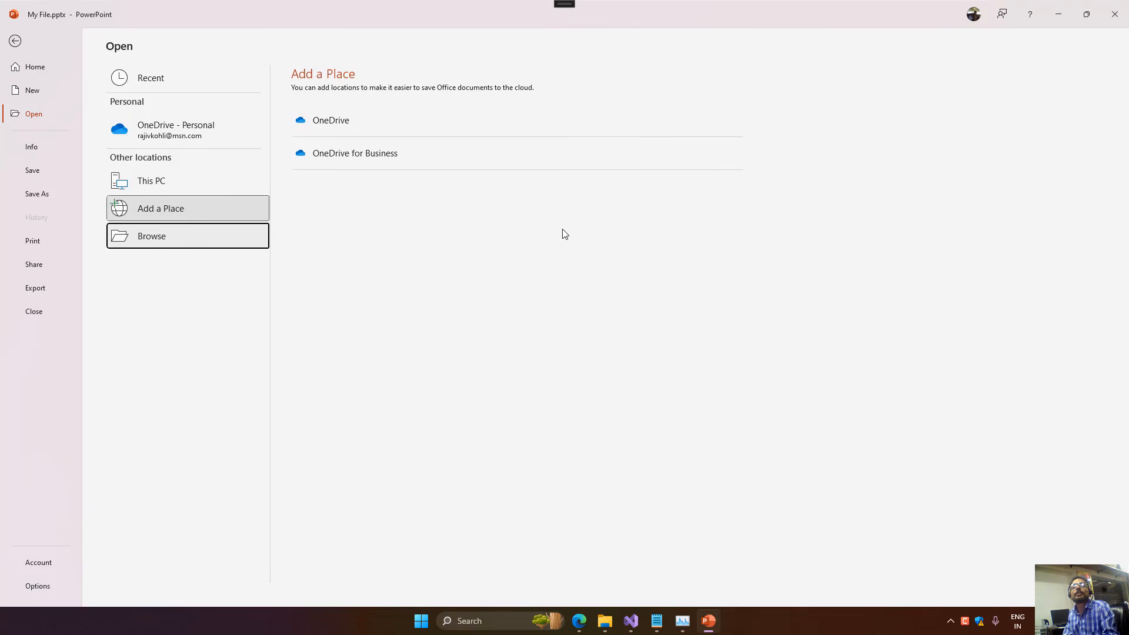
pyautogui.press('Return')
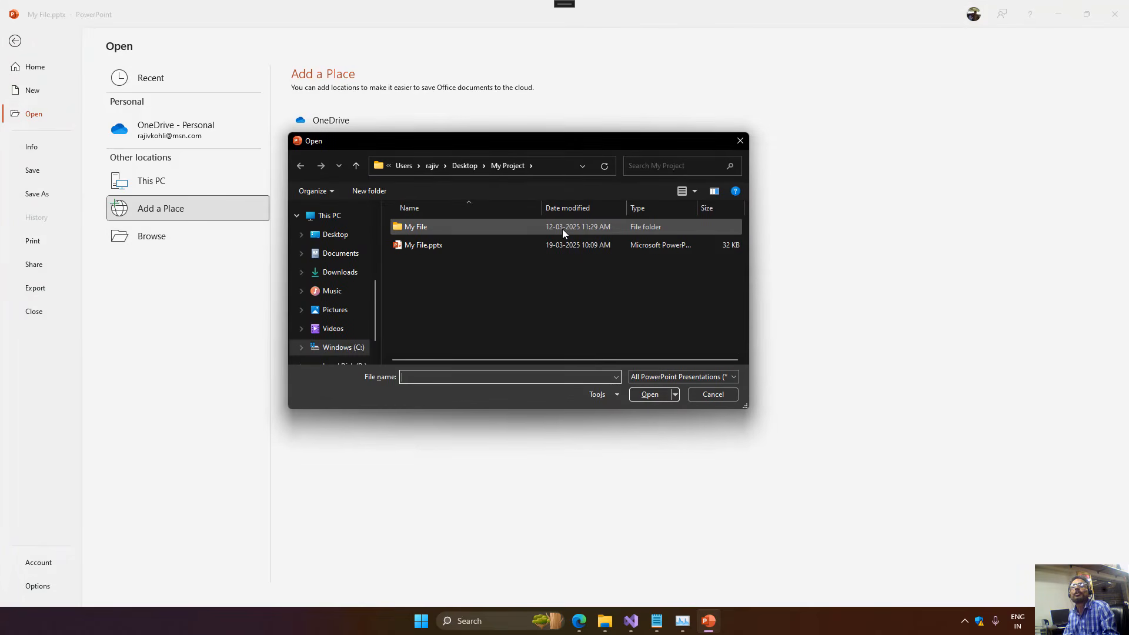
# Step: Move the keyboard focus through the Open dialog's controls to Organize, cancel the dialog and return to the slide
pyautogui.press('Tab')
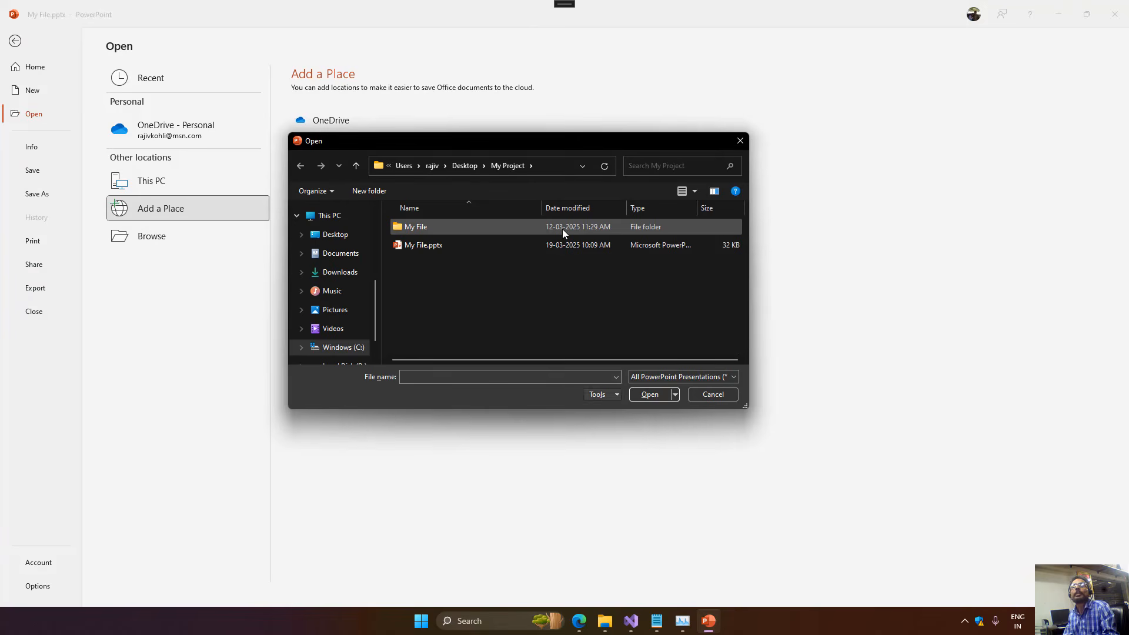
pyautogui.press('Tab')
pyautogui.press('Tab')
pyautogui.press('Tab')
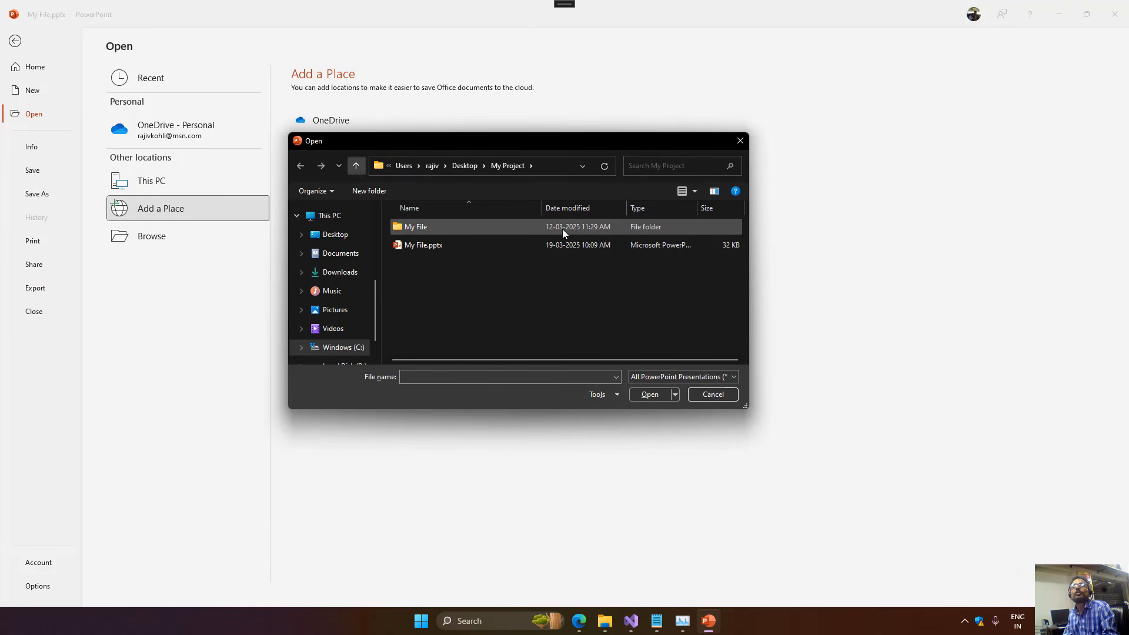
pyautogui.press('Tab')
pyautogui.press('Tab')
pyautogui.press('Tab')
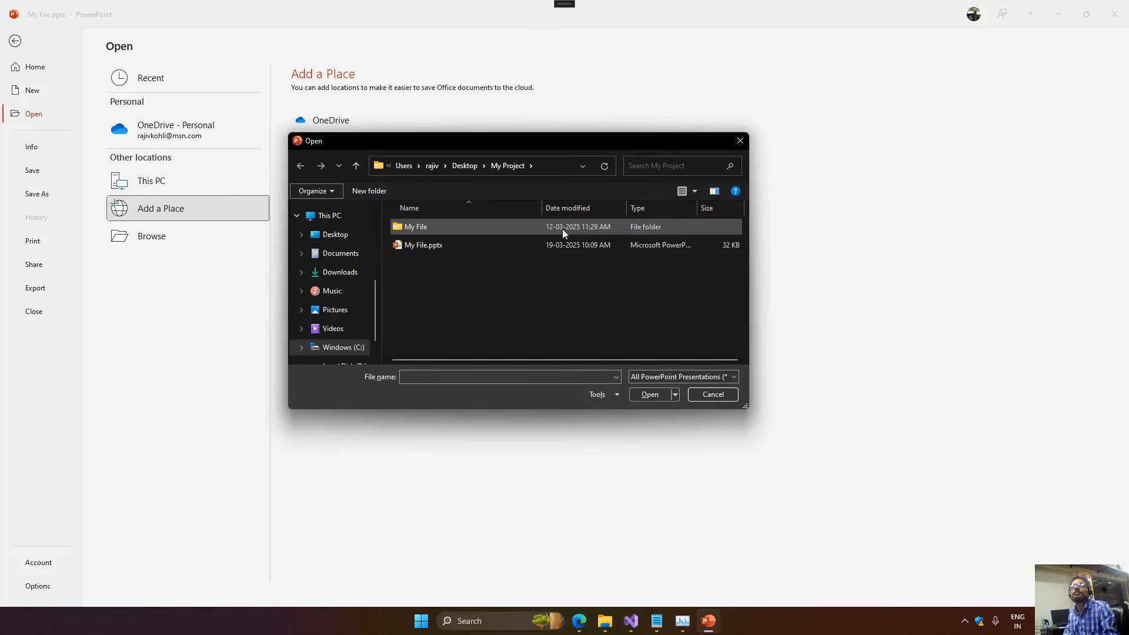
pyautogui.press('Escape')
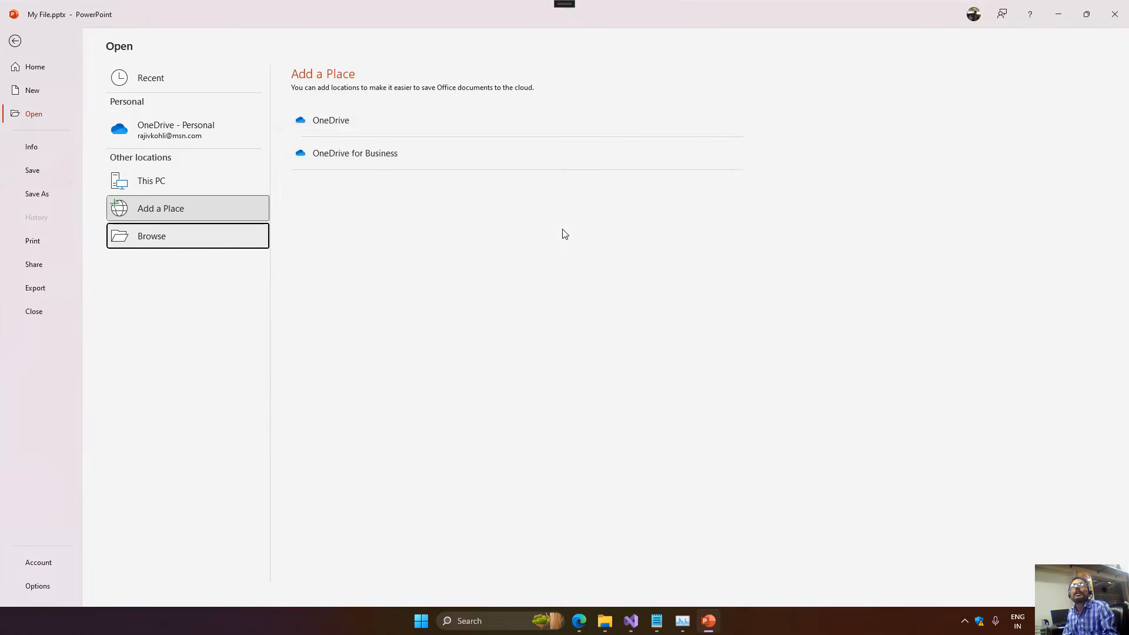
pyautogui.press('Escape')
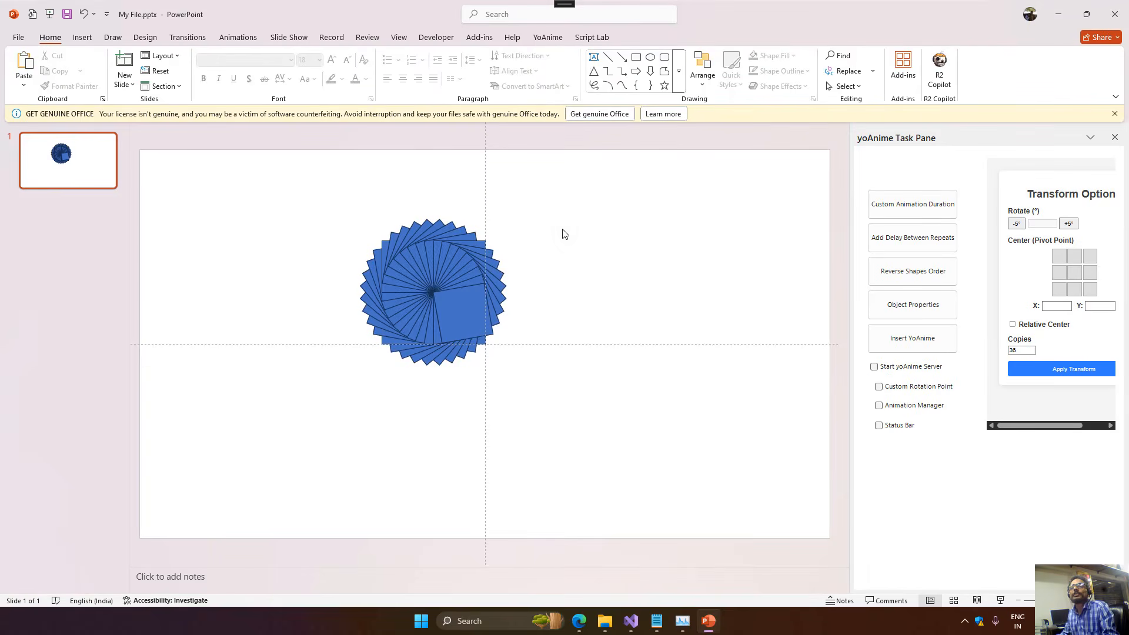
# Step: Switch to the Edge browser, cycle forward through its tabs to Meta Business Suite and back to the first YouTube Studio tab
pyautogui.click(580, 621)
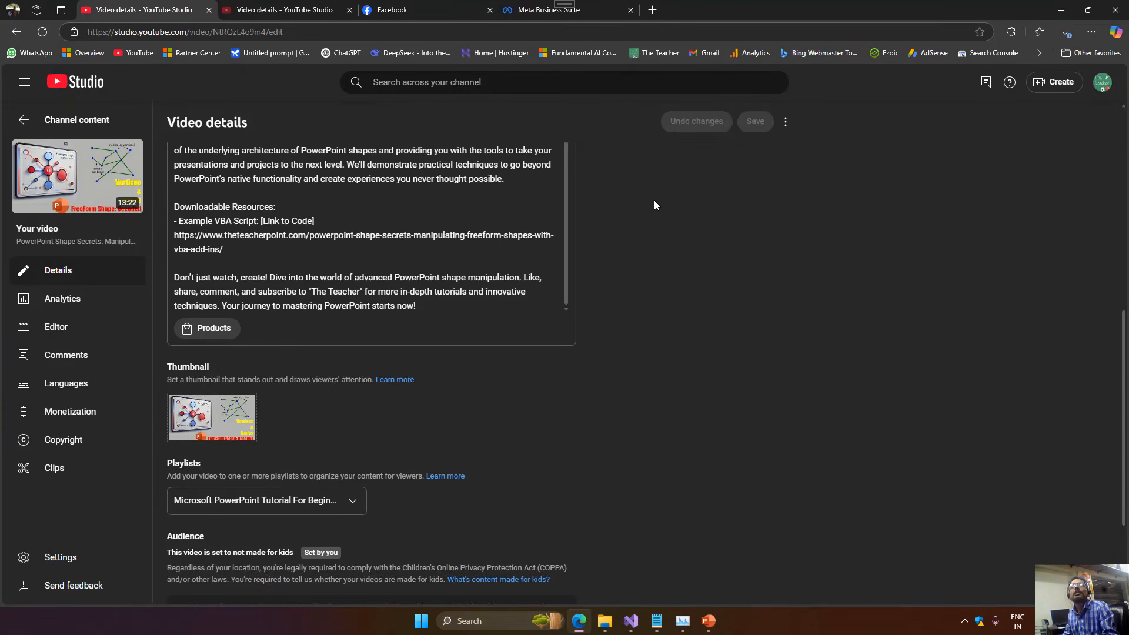
pyautogui.hotkey('ctrl', 'Tab')
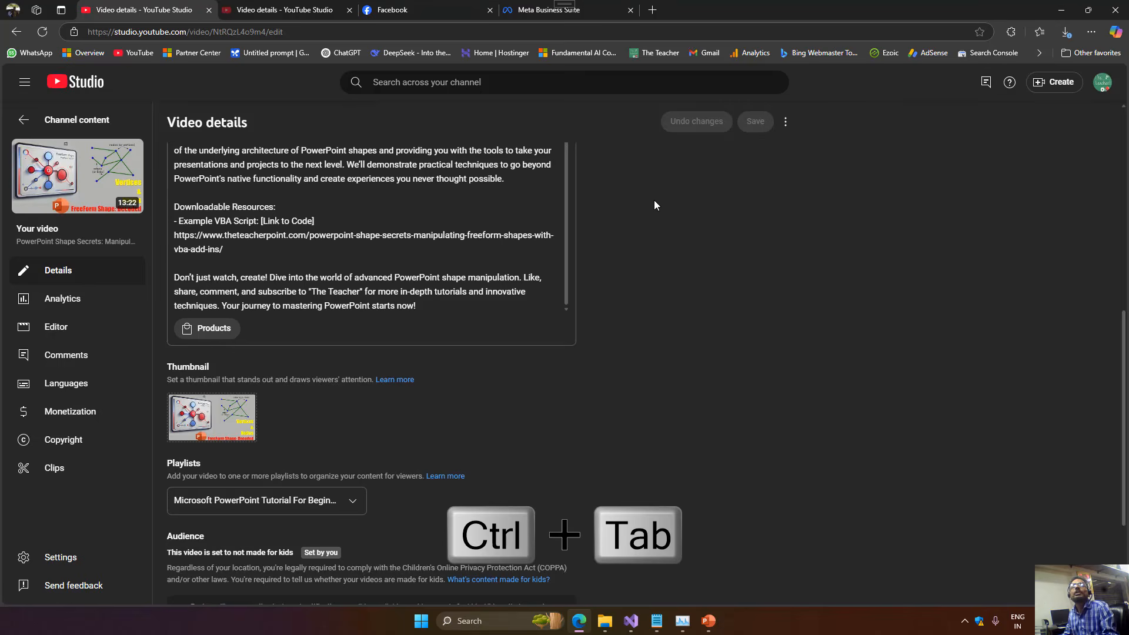
pyautogui.hotkey('ctrl', 'Tab')
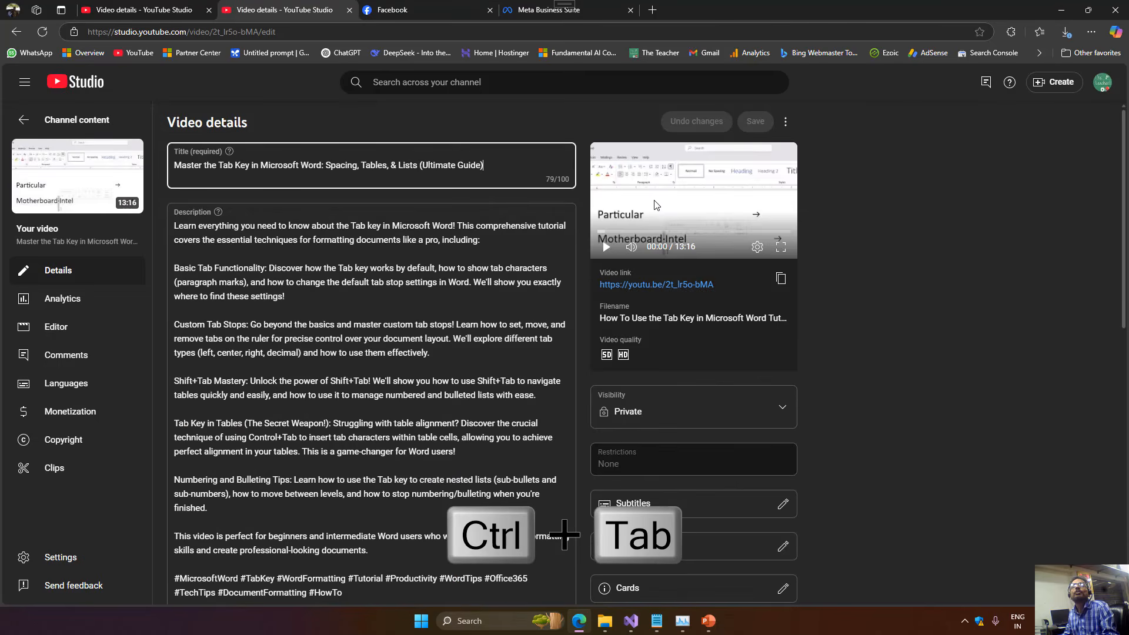
pyautogui.hotkey('ctrl', 'Tab')
pyautogui.hotkey('ctrl', 'Tab')
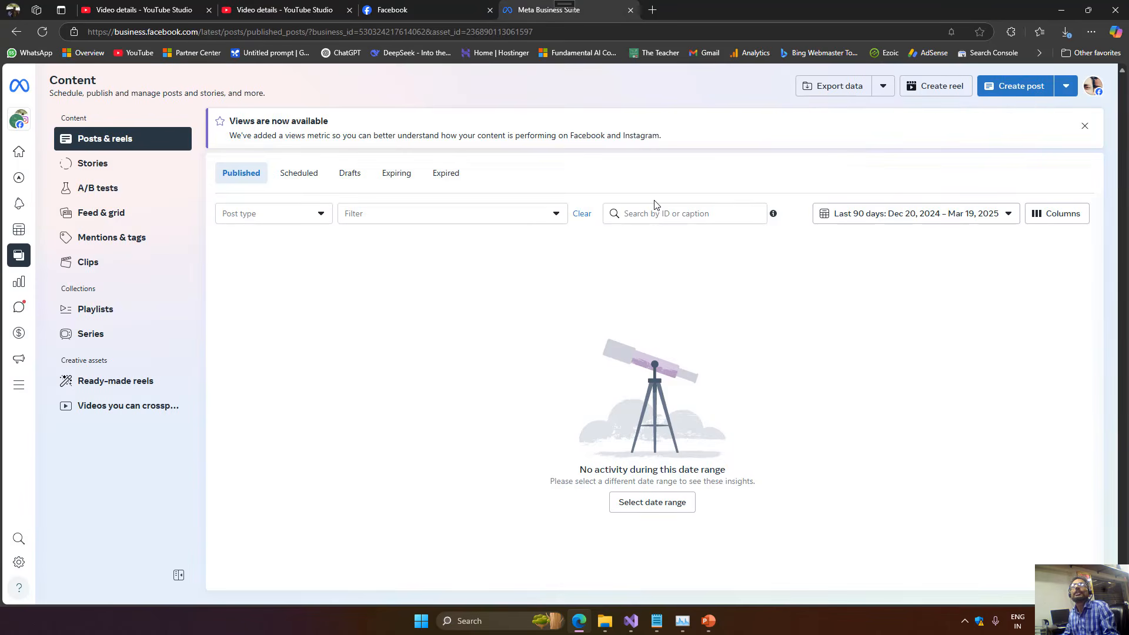
pyautogui.hotkey('ctrl', 'shift', 'Tab')
pyautogui.hotkey('ctrl', 'shift', 'Tab')
pyautogui.hotkey('ctrl', 'shift', 'Tab')
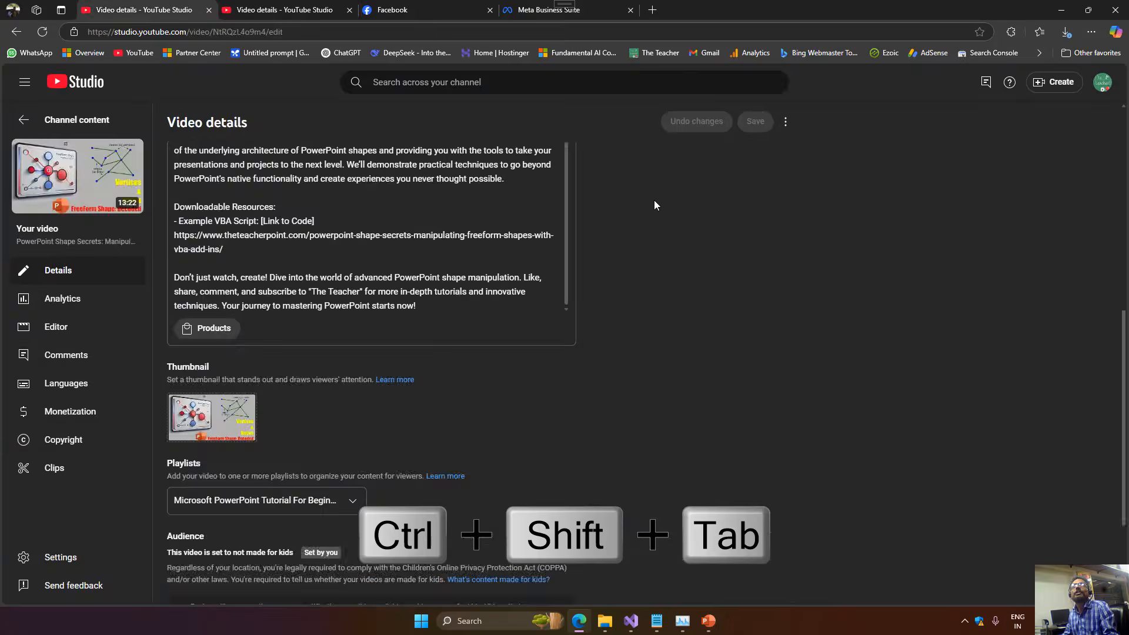
# Step: Cycle forward through the browser tabs to Meta Business Suite again and return backward through Facebook to the first tab
pyautogui.hotkey('ctrl', 'Tab')
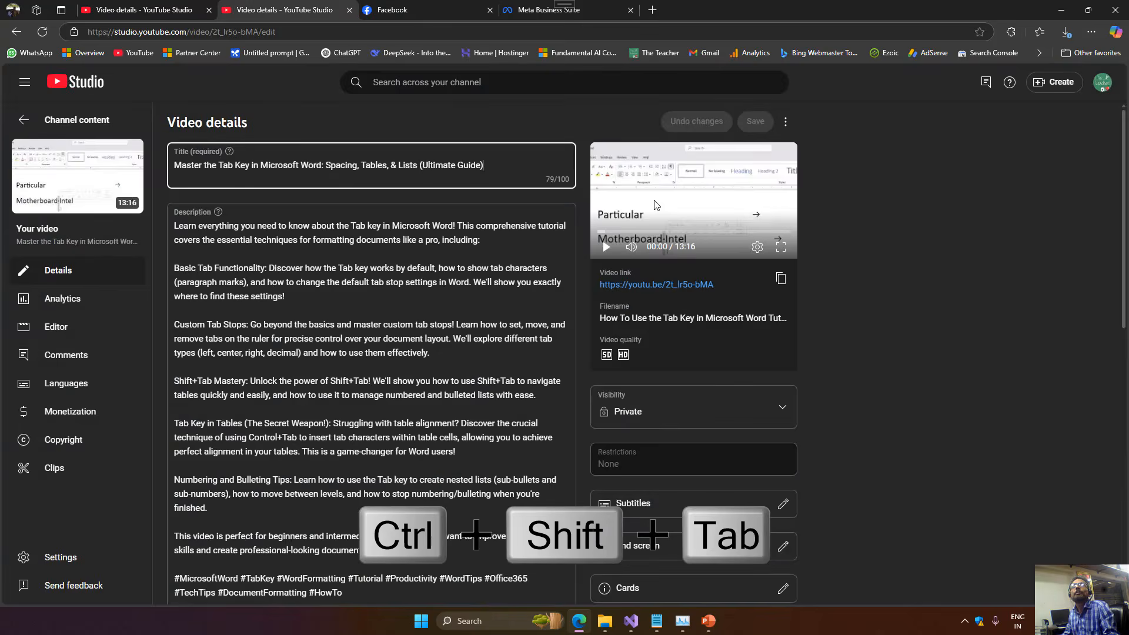
pyautogui.hotkey('ctrl', 'Tab')
pyautogui.hotkey('ctrl', 'Tab')
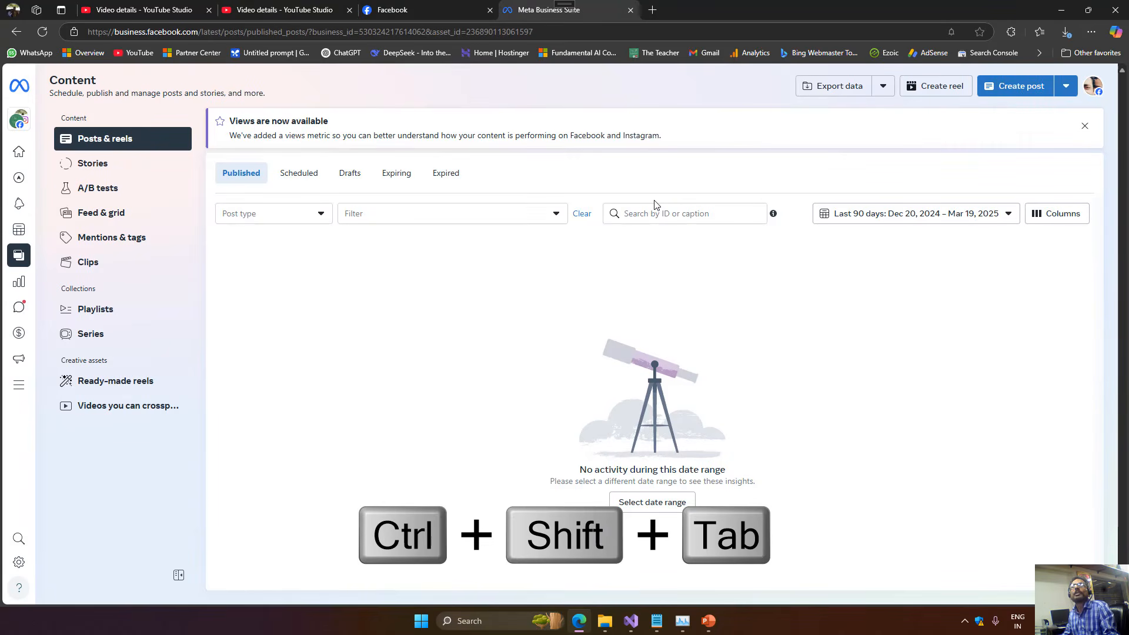
pyautogui.hotkey('ctrl', 'shift', 'Tab')
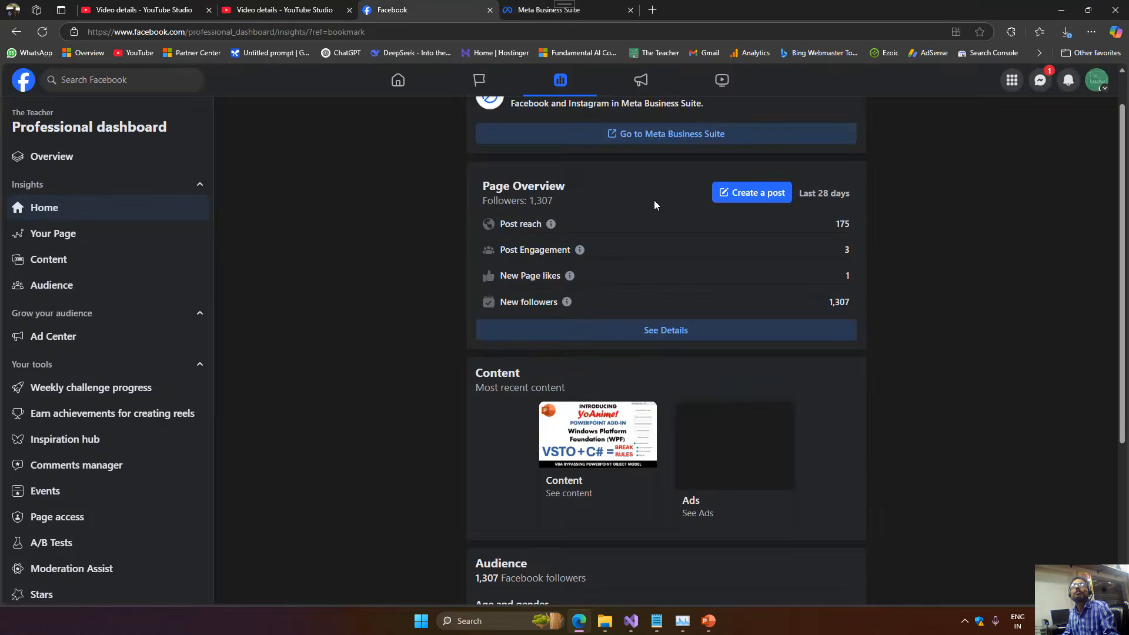
pyautogui.hotkey('ctrl', 'shift', 'Tab')
pyautogui.hotkey('ctrl', 'shift', 'Tab')
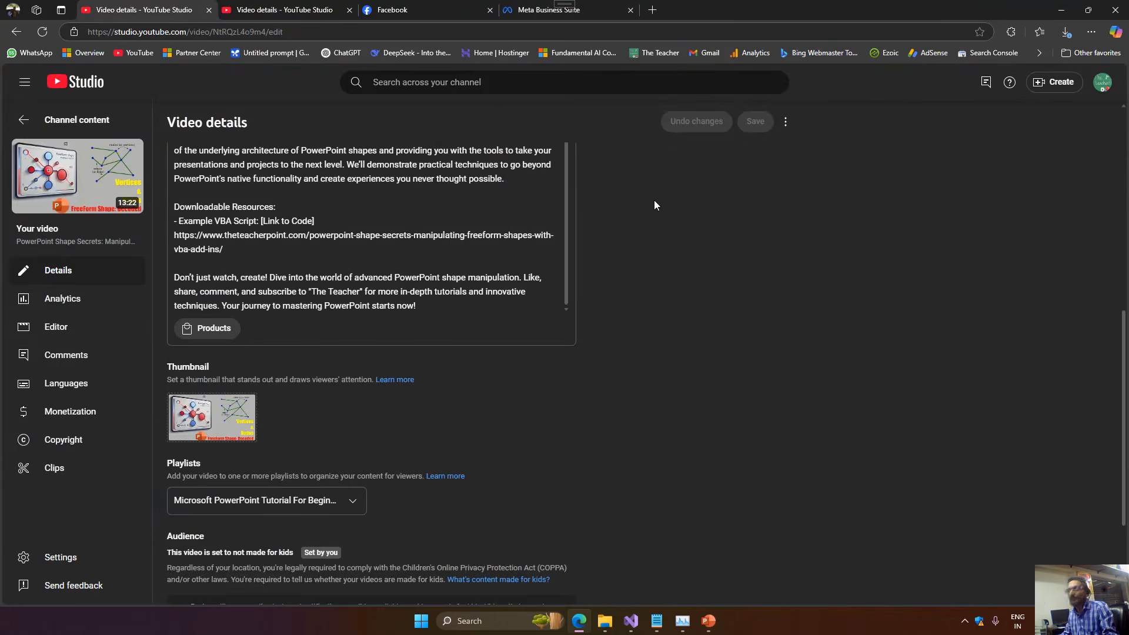
# Step: Switch back to PowerPoint and move the keyboard focus in the Save As dialog to the File name field
pyautogui.hotkey('alt', 'Tab')
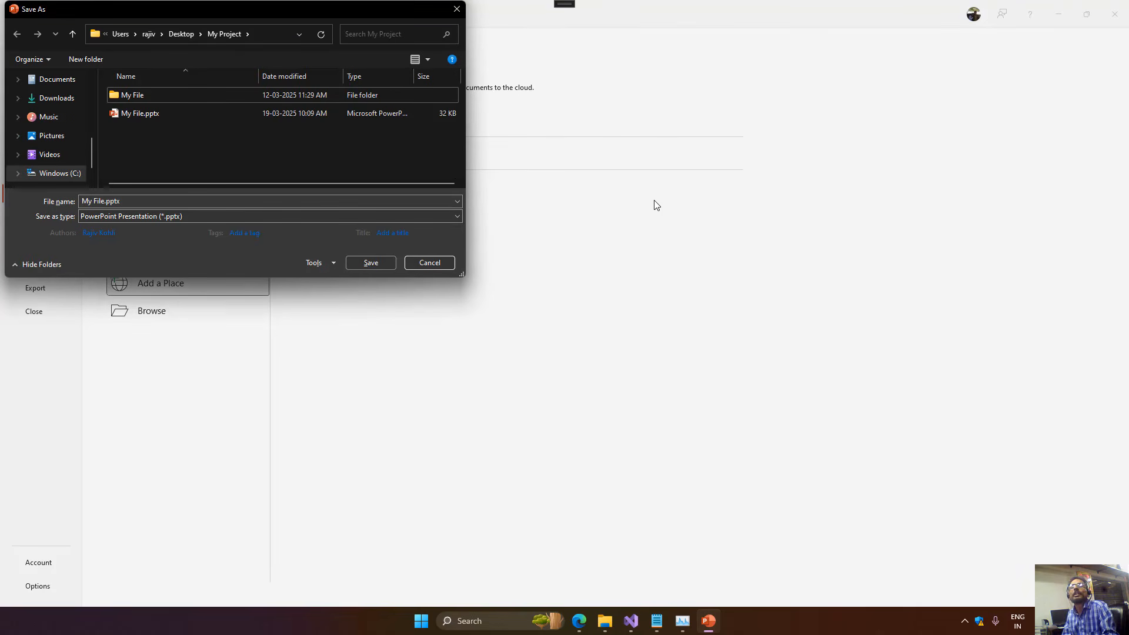
pyautogui.press('Tab')
pyautogui.press('Tab')
pyautogui.press('Tab')
pyautogui.hotkey('shift', 'Tab')
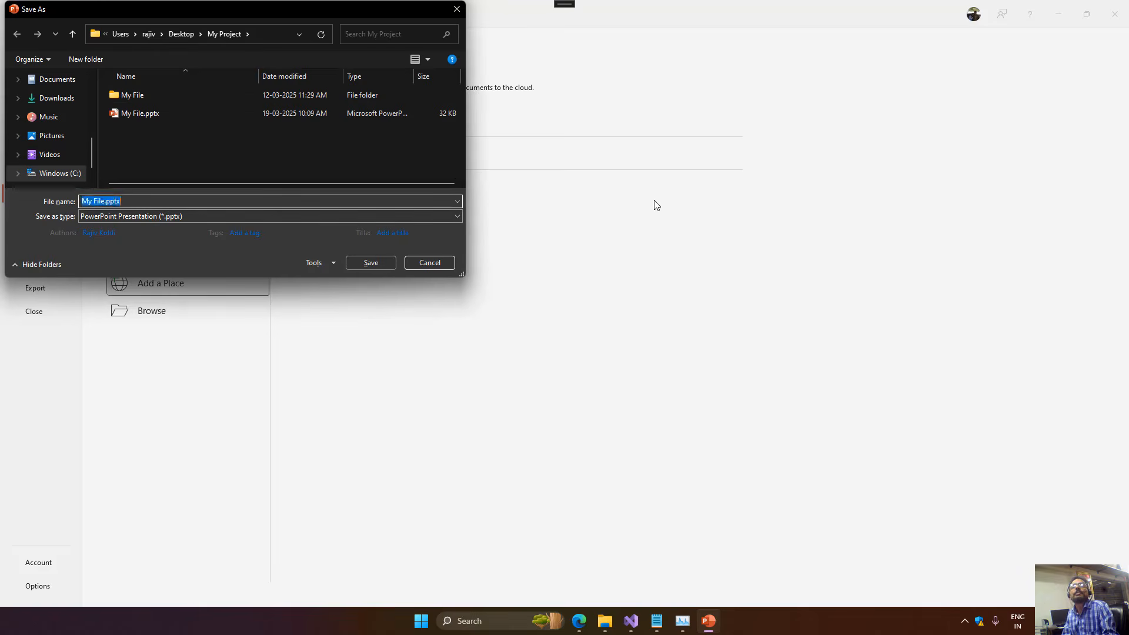
# Step: Change the file name to File 2.pptx by editing the existing name, and save the presentation
pyautogui.press('Home')
pyautogui.hotkey('ctrl', 'shift', 'Right')
pyautogui.press('Delete')
pyautogui.press('Right')
pyautogui.press('Right')
pyautogui.write('2')
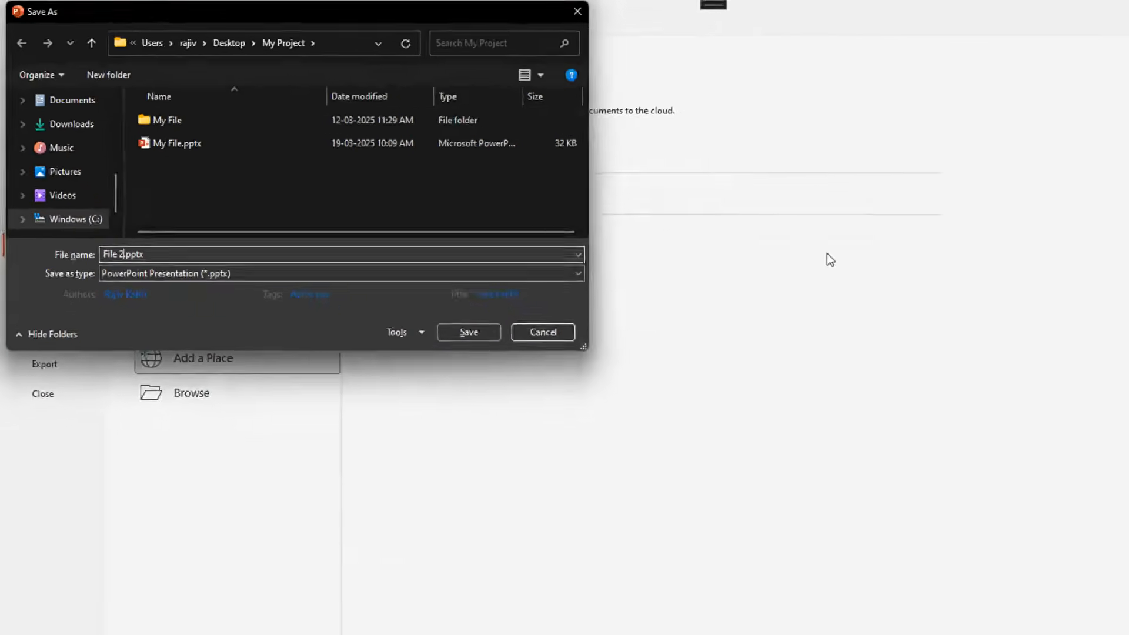
pyautogui.press('Return')
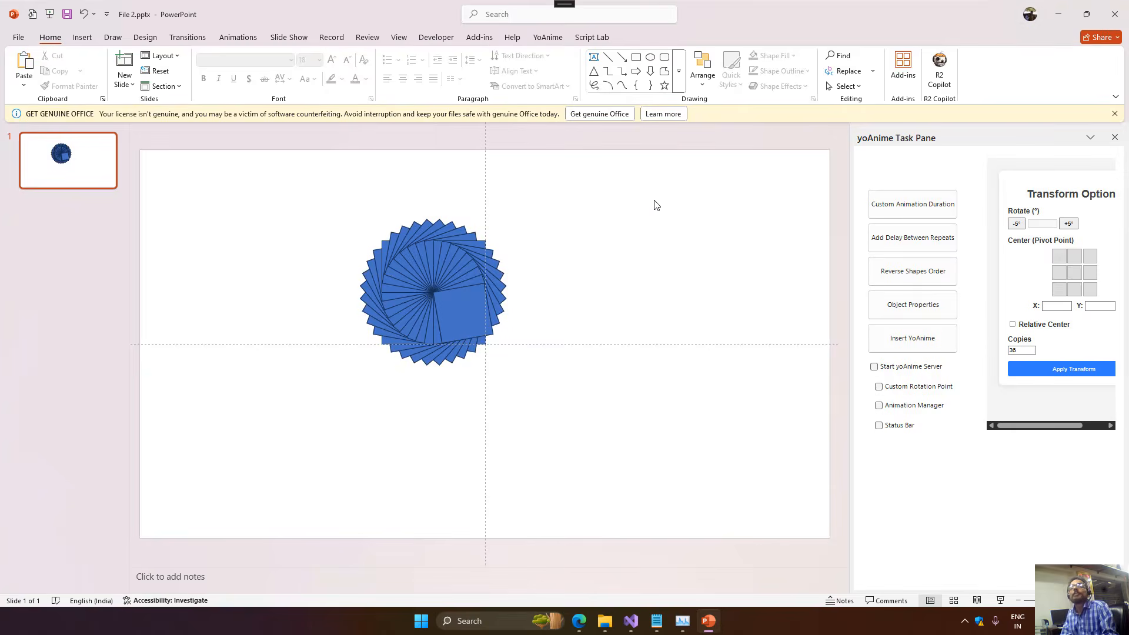
# Step: Move through the backstage pages to Save As, go to Browse and bring up the Save As dialog
pyautogui.hotkey('ctrl', 'o')
pyautogui.press('Down')
pyautogui.press('Down')
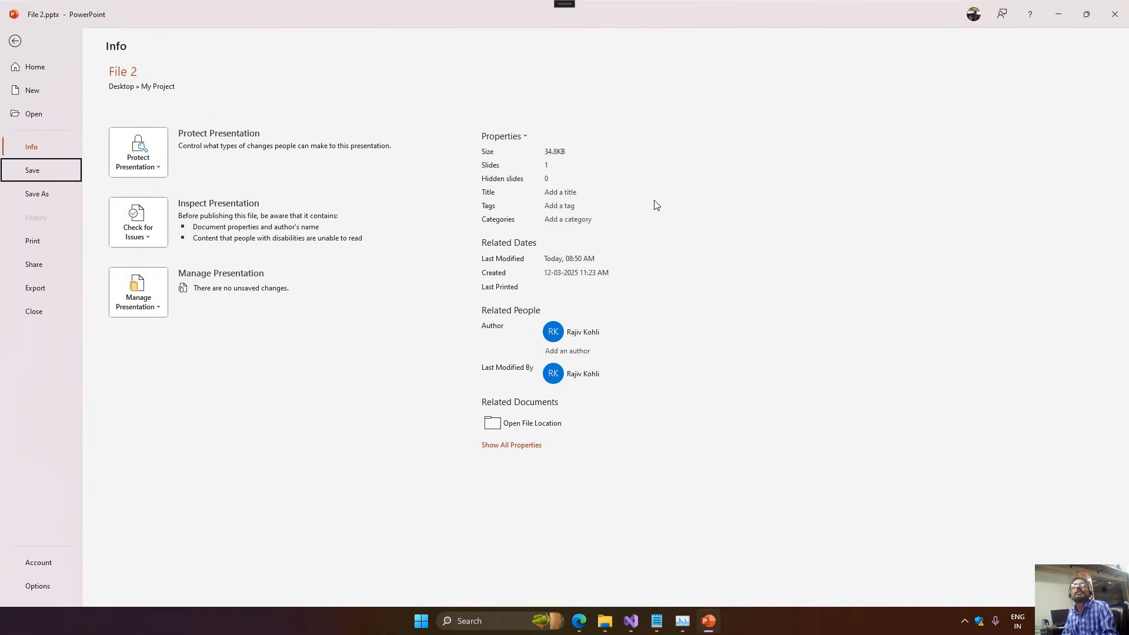
pyautogui.press('Down')
pyautogui.press('Tab')
pyautogui.press('Down')
pyautogui.press('Down')
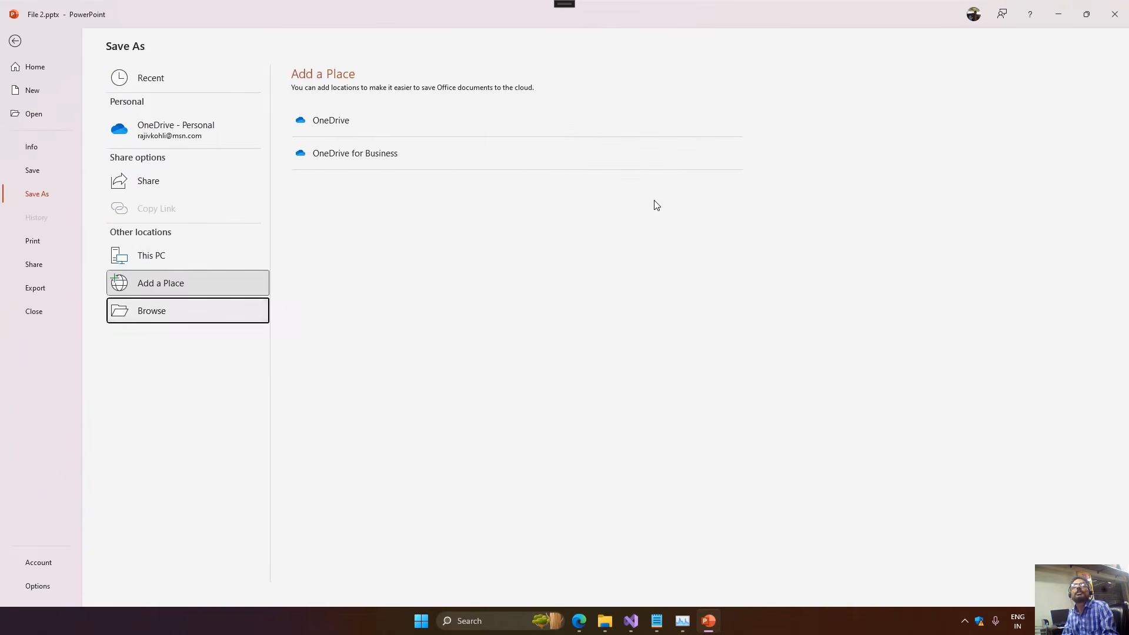
pyautogui.press('Return')
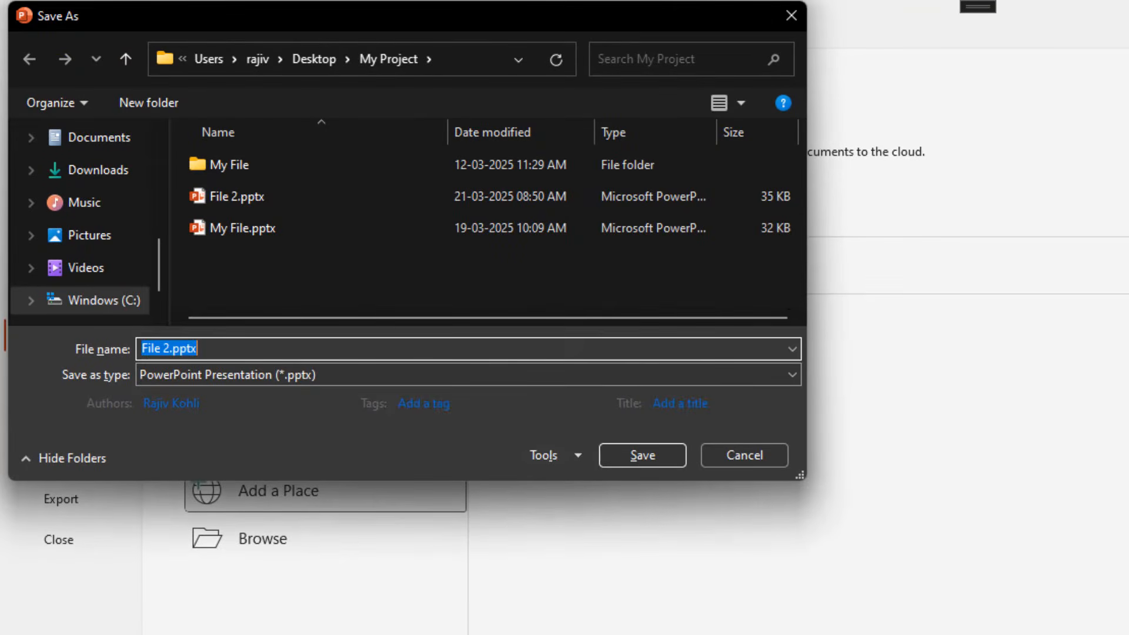
# Step: Open the Save As dialog's Tools options with the keyboard, highlight Save Options, cancel everything and return to the slide
pyautogui.hotkey('alt', 'l')
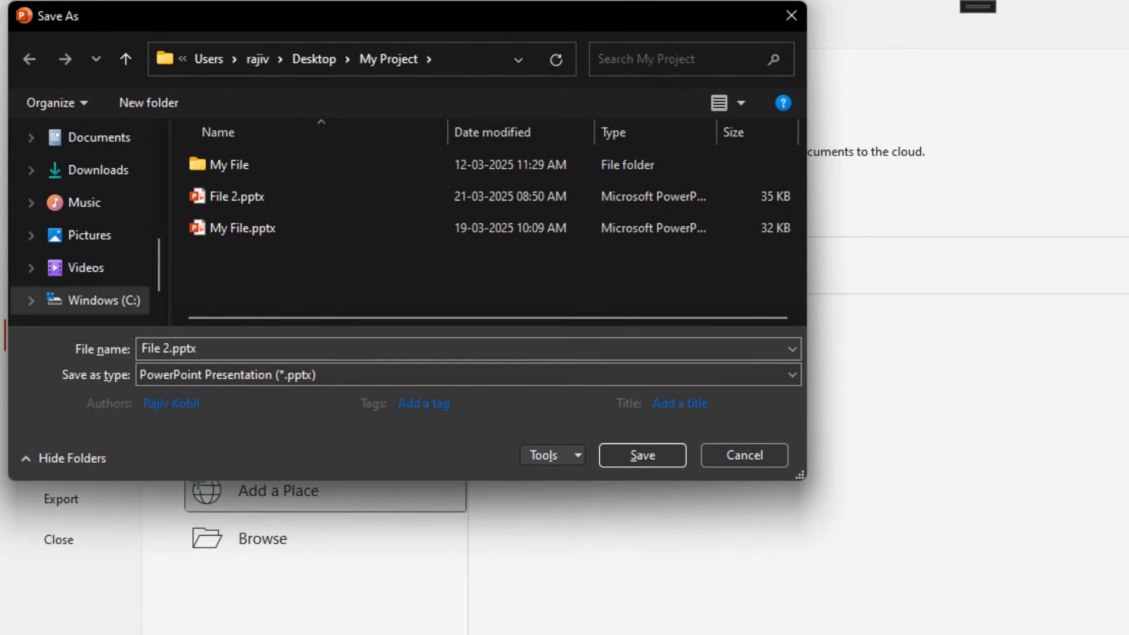
pyautogui.press('Down')
pyautogui.press('Down')
pyautogui.press('Down')
pyautogui.press('Down')
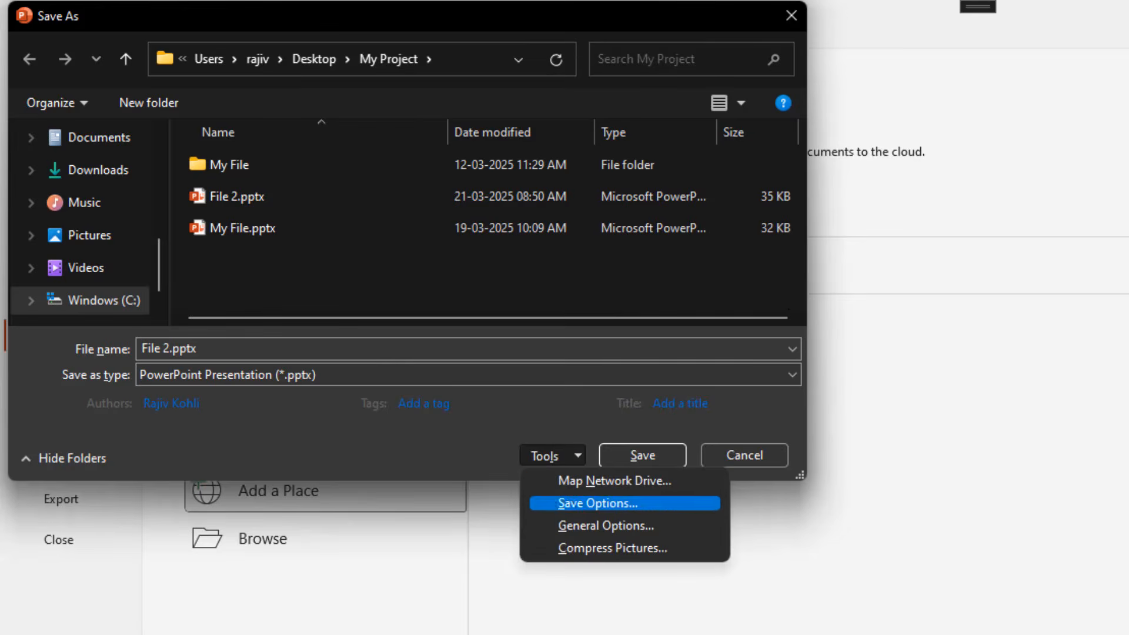
pyautogui.press('Escape')
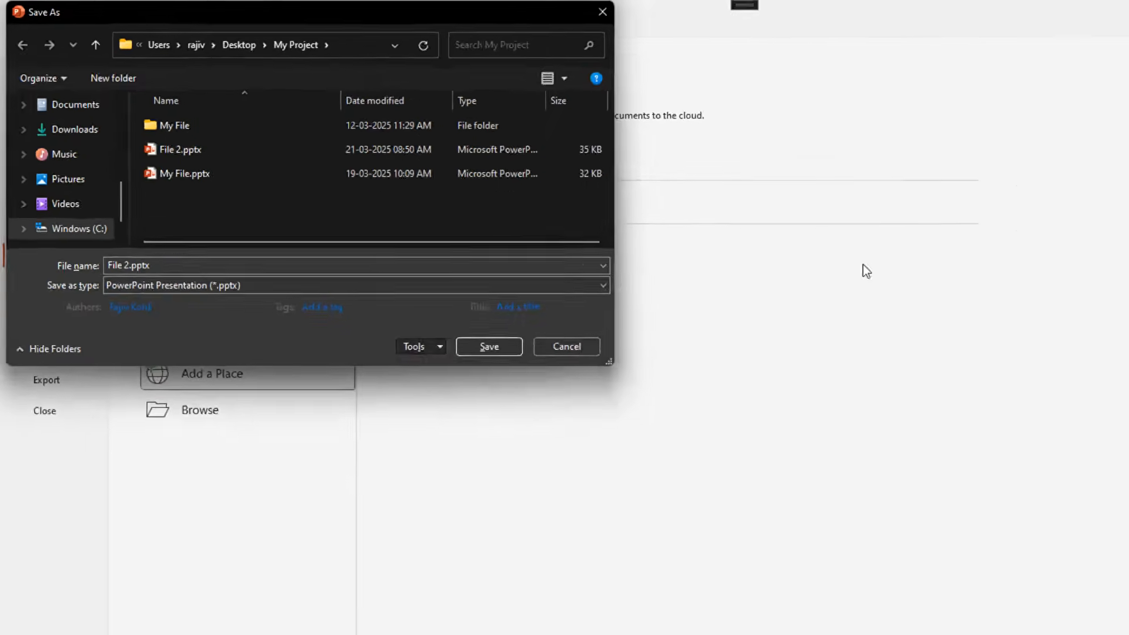
pyautogui.press('Escape')
pyautogui.press('Escape')
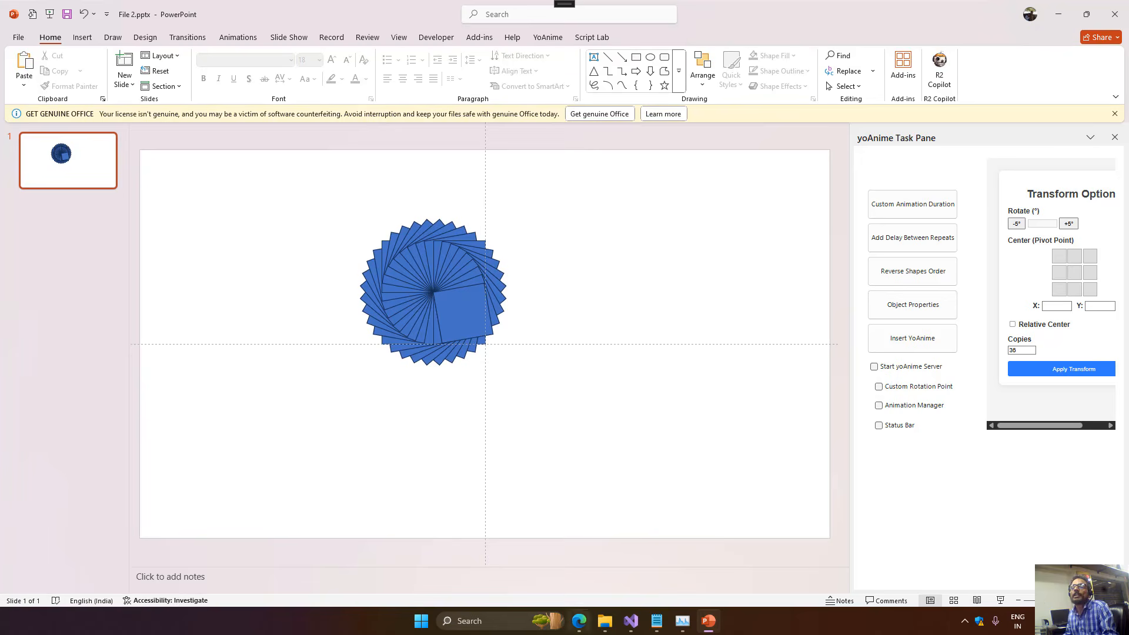
# Step: Bring up the window switcher, step through the open windows to the Tab Key Tutorial Ideas browser window and cancel
pyautogui.moveTo(709, 625)
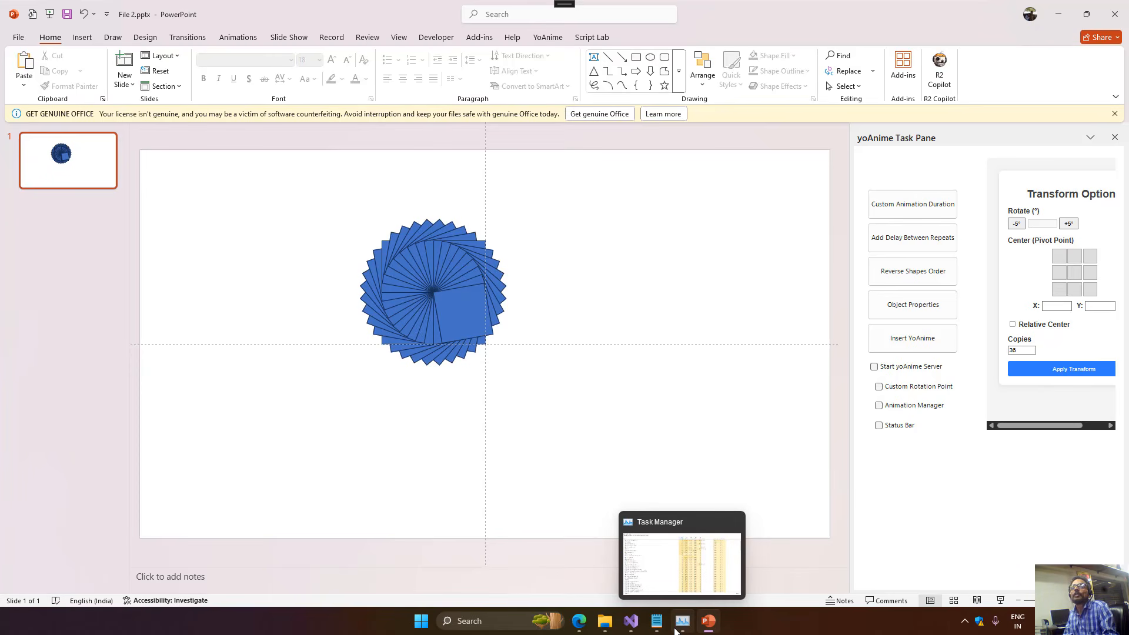
pyautogui.hotkey('alt', 'Tab')
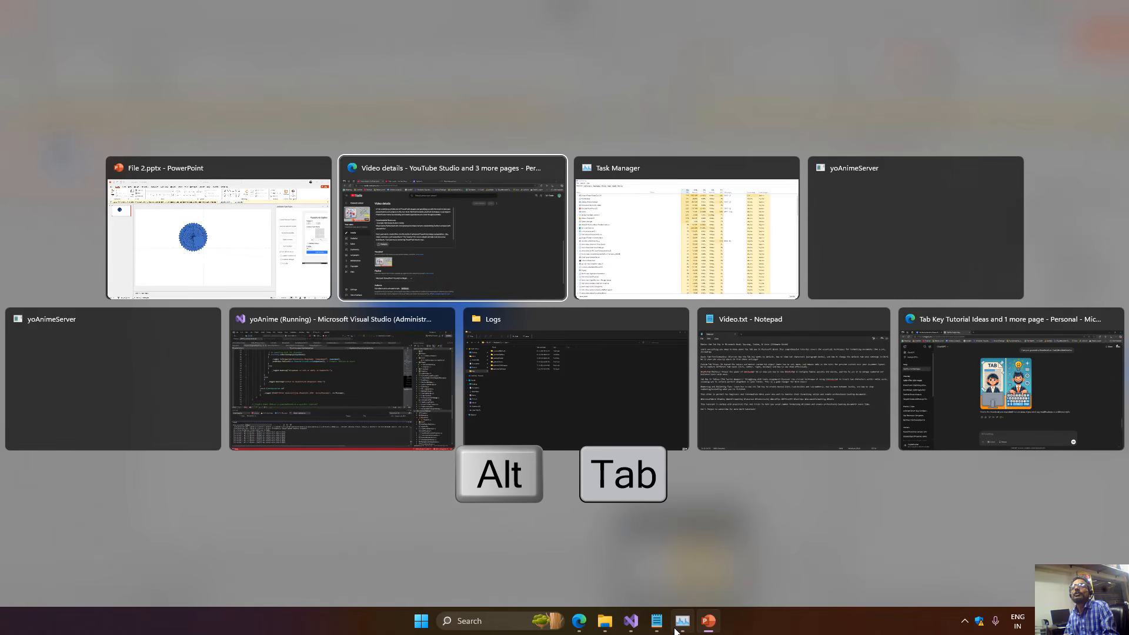
pyautogui.hotkey('alt', 'Tab')
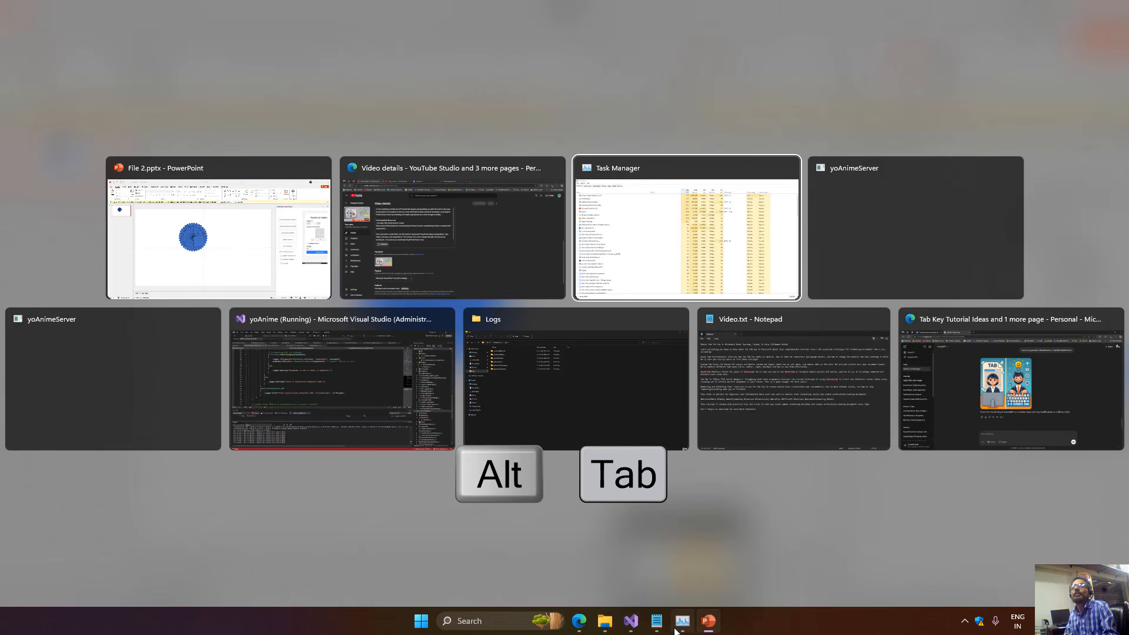
pyautogui.hotkey('alt', 'Tab')
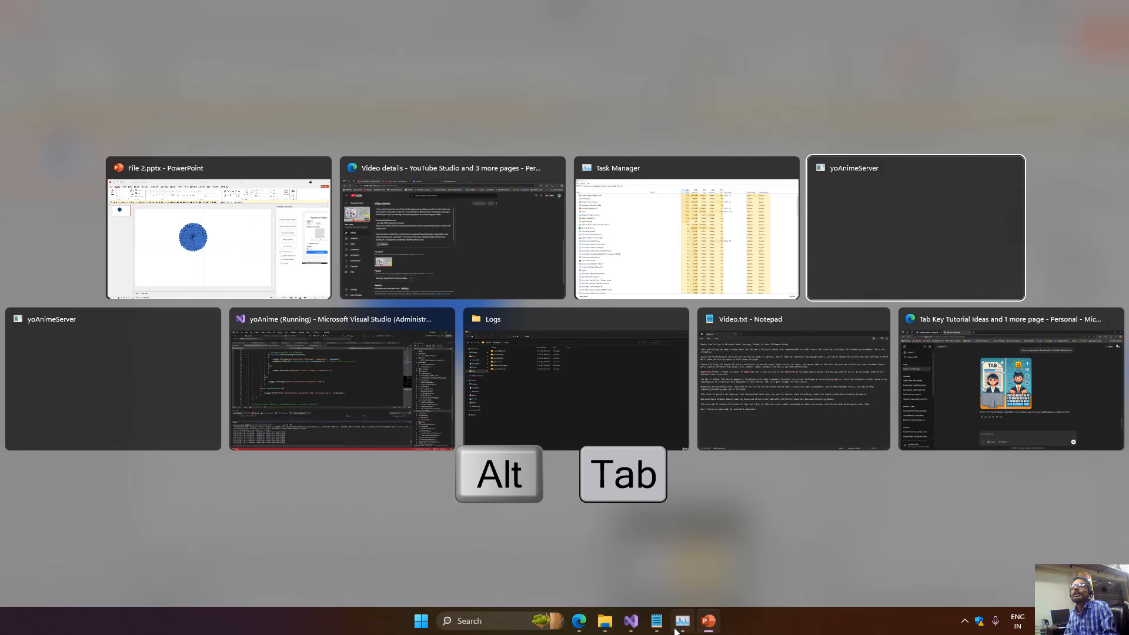
pyautogui.hotkey('alt', 'Tab')
pyautogui.hotkey('alt', 'Tab')
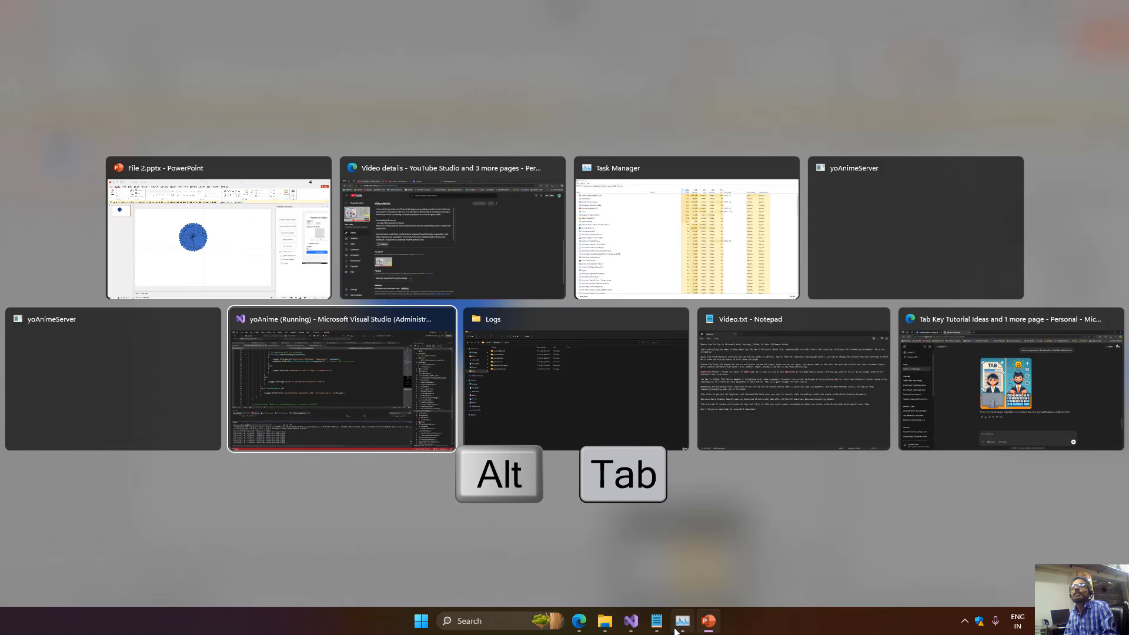
pyautogui.hotkey('alt', 'Tab')
pyautogui.hotkey('alt', 'Tab')
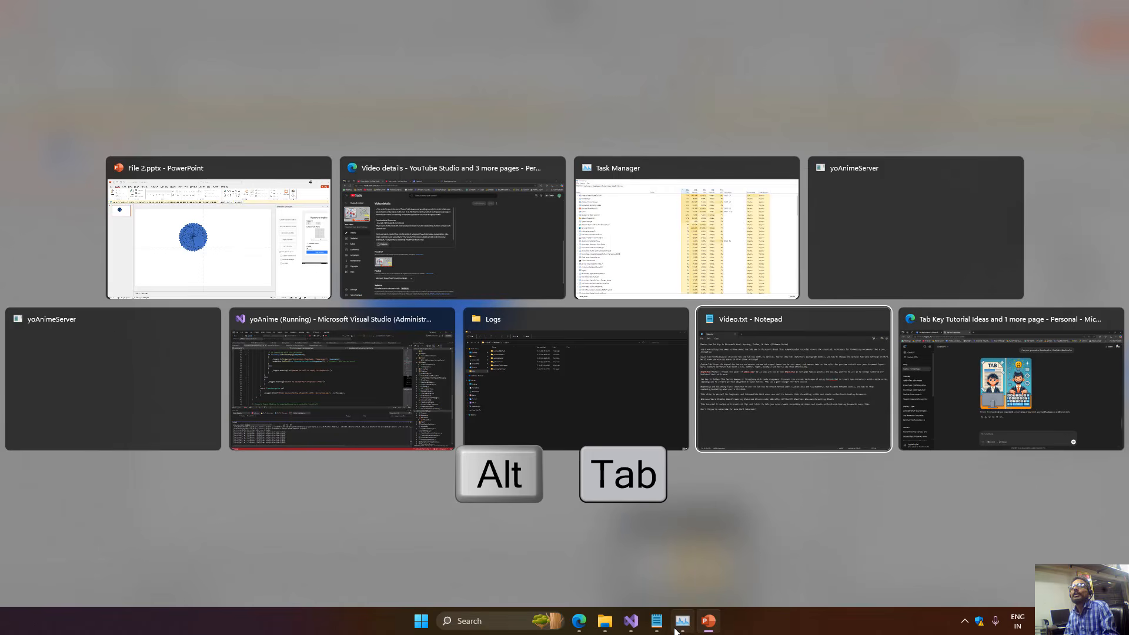
pyautogui.hotkey('alt', 'Tab')
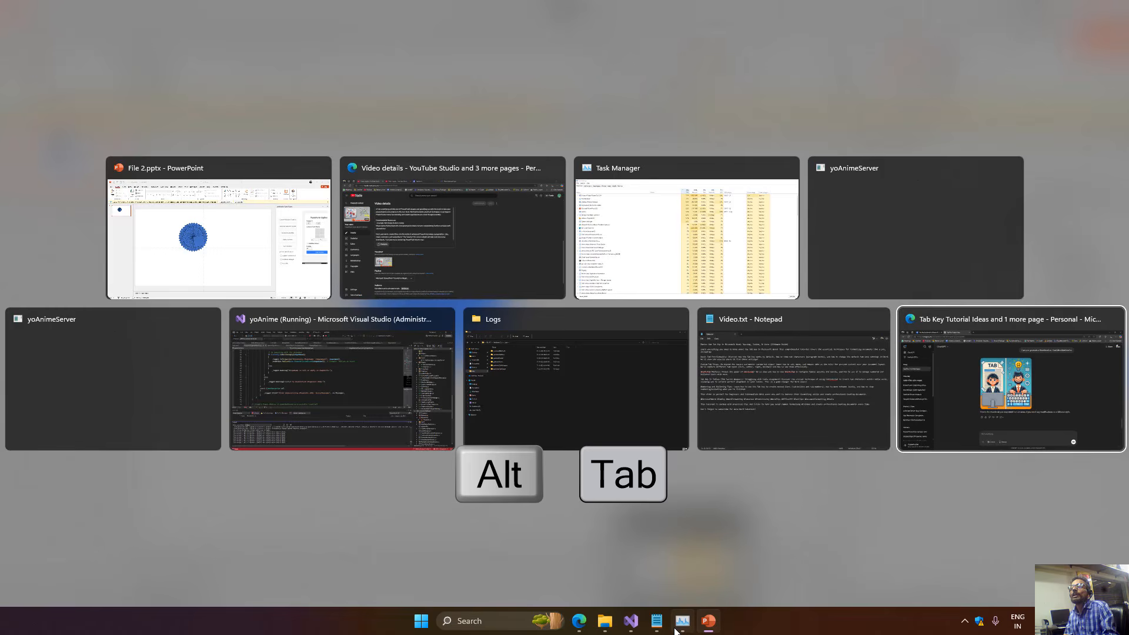
pyautogui.press('Escape')
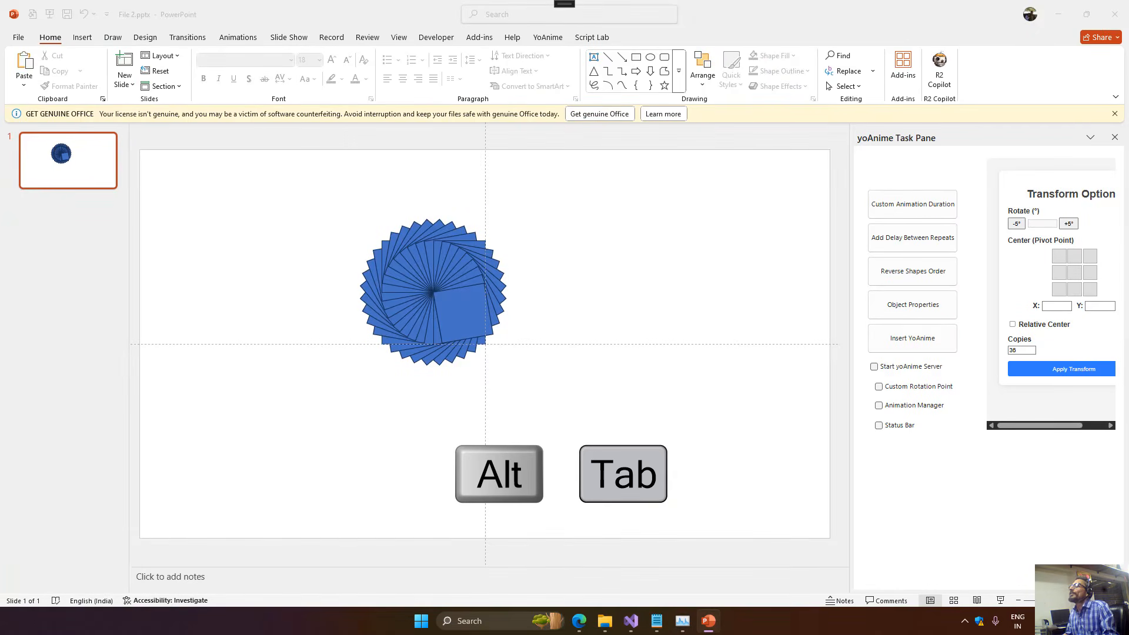
# Step: Switch to the Edge window with the ChatGPT chat Tab Key Tutorial Ideas, maximize it and enlarge the generated thumbnail
pyautogui.hotkey('alt', 'Tab')
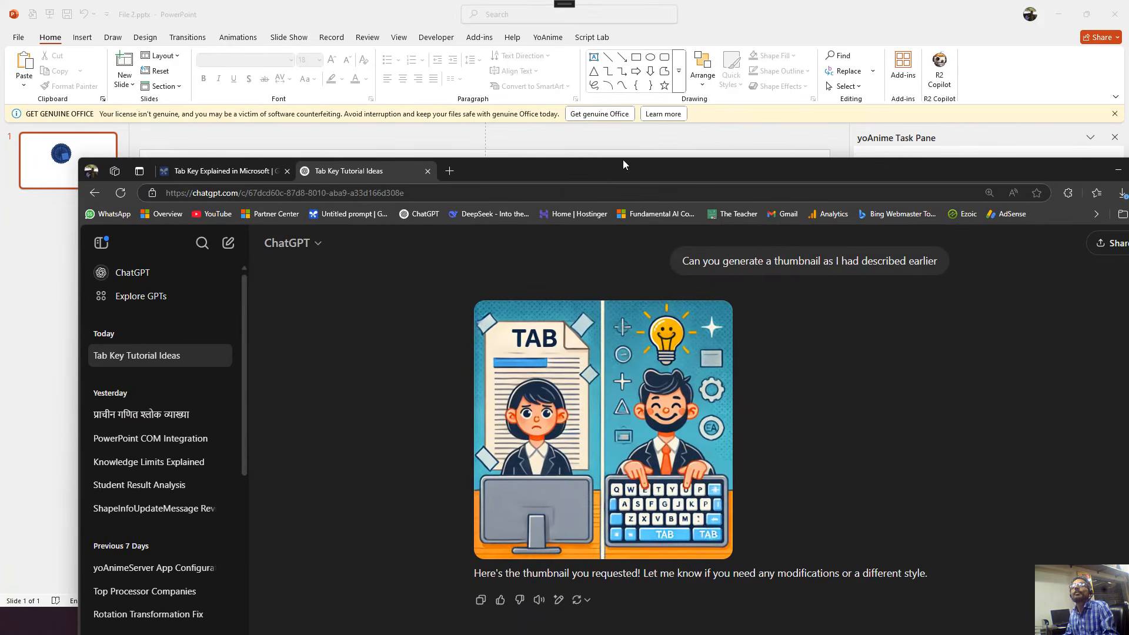
pyautogui.doubleClick(623, 172)
pyautogui.click(623, 173)
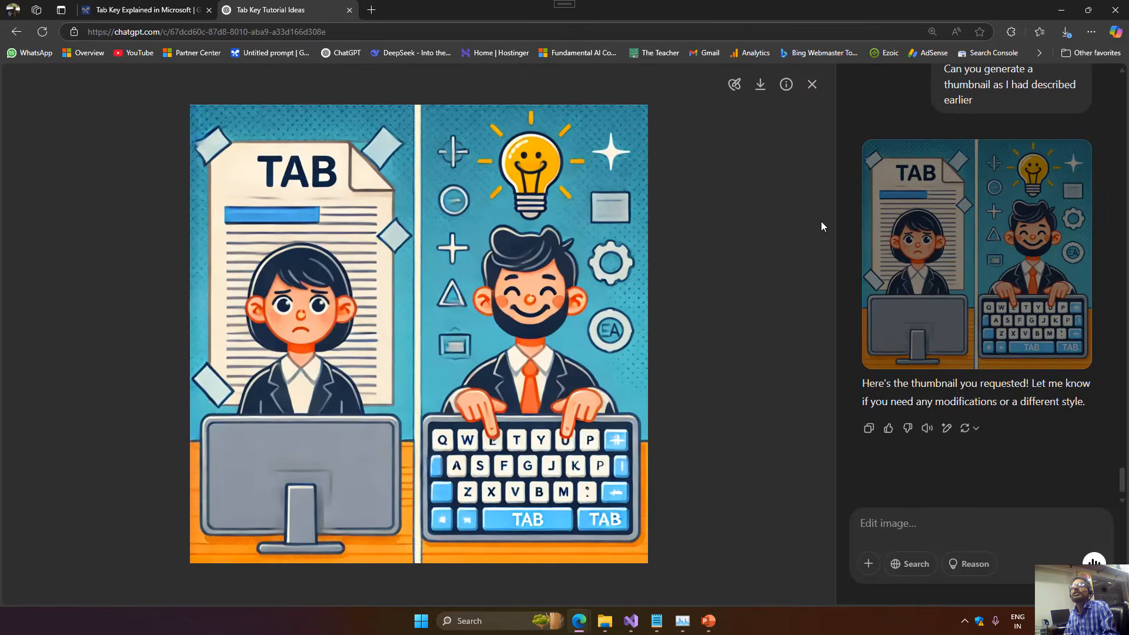
# Step: Bring up the window switcher, step past the PowerPoint and YouTube Studio windows and switch to Task Manager
pyautogui.hotkey('alt', 'Tab')
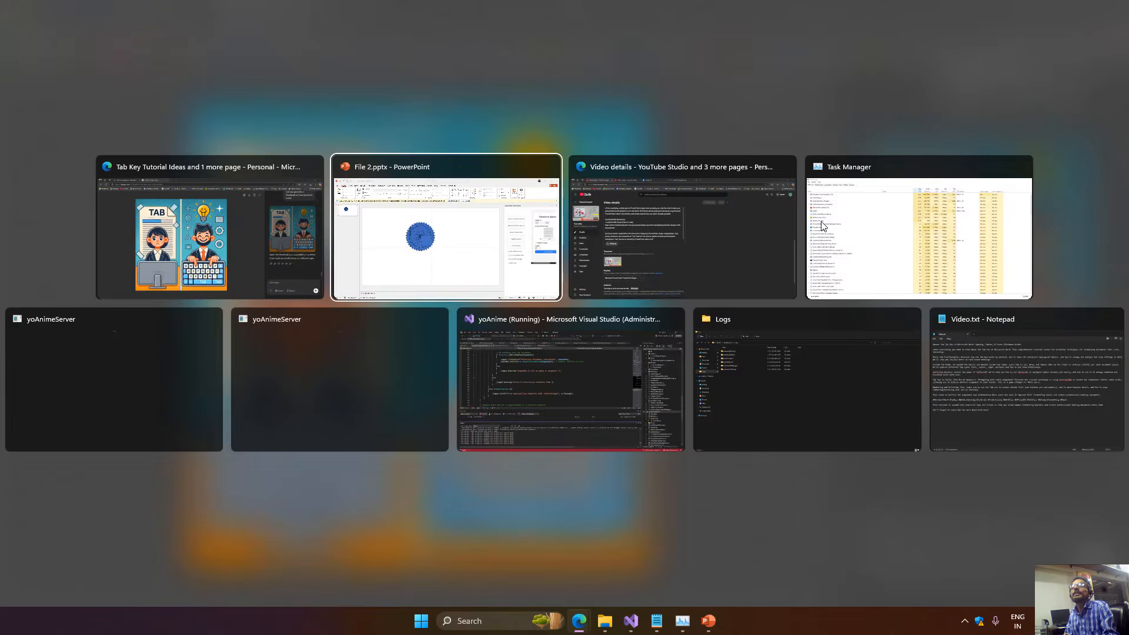
pyautogui.hotkey('alt', 'Tab')
pyautogui.hotkey('alt', 'Tab')
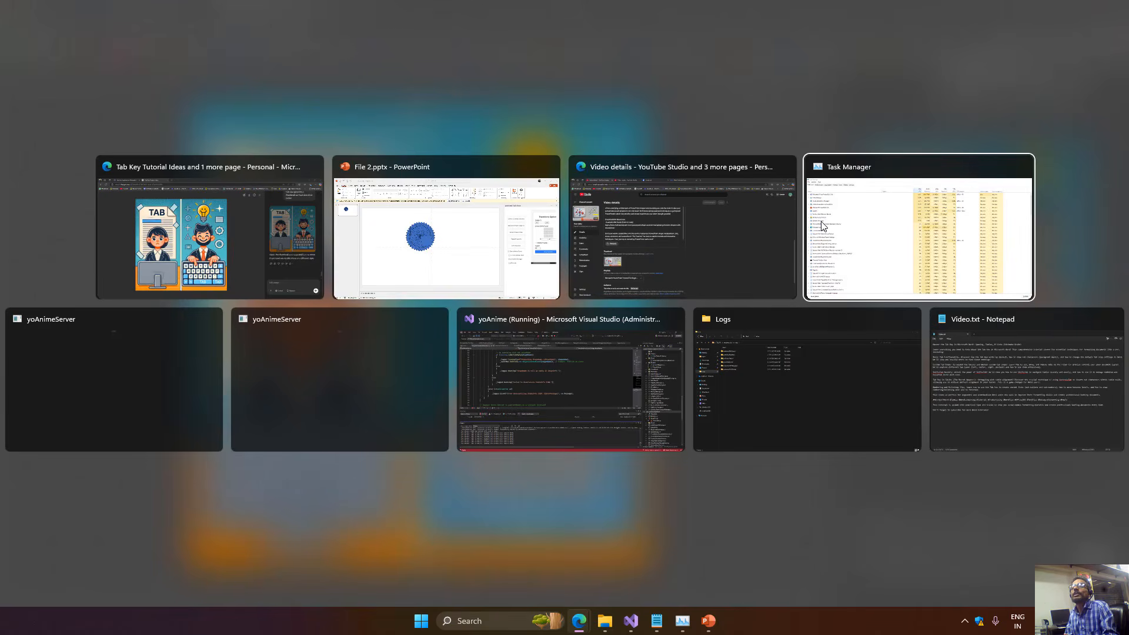
pyautogui.click(821, 226)
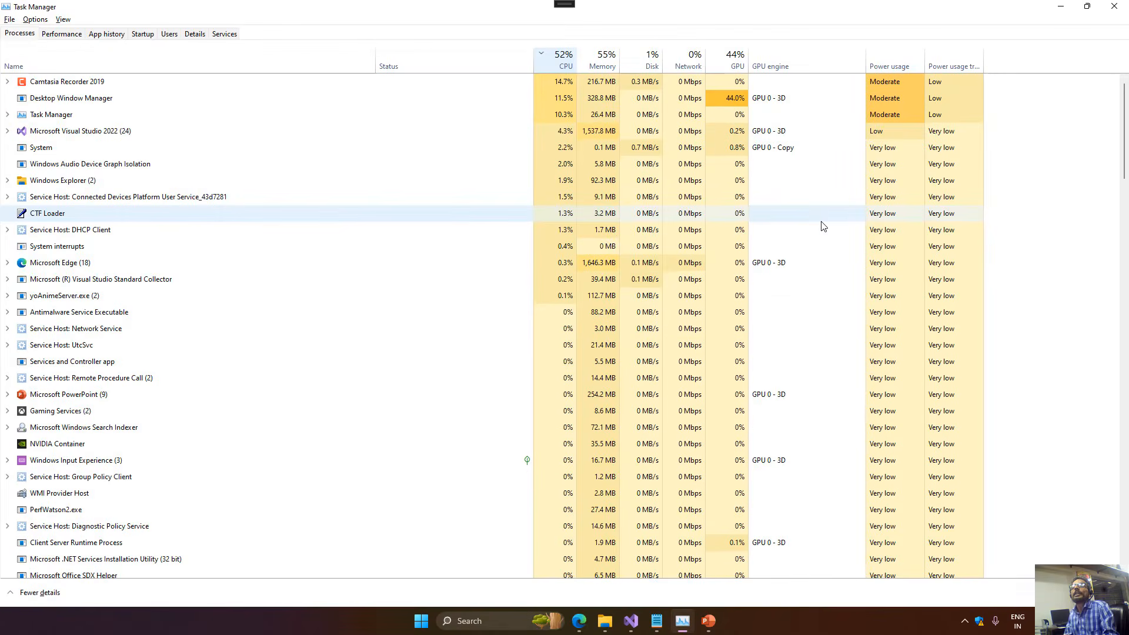
# Step: Step through the window switcher from Task Manager to the File 2.pptx presentation and switch to it
pyautogui.hotkey('alt', 'Tab')
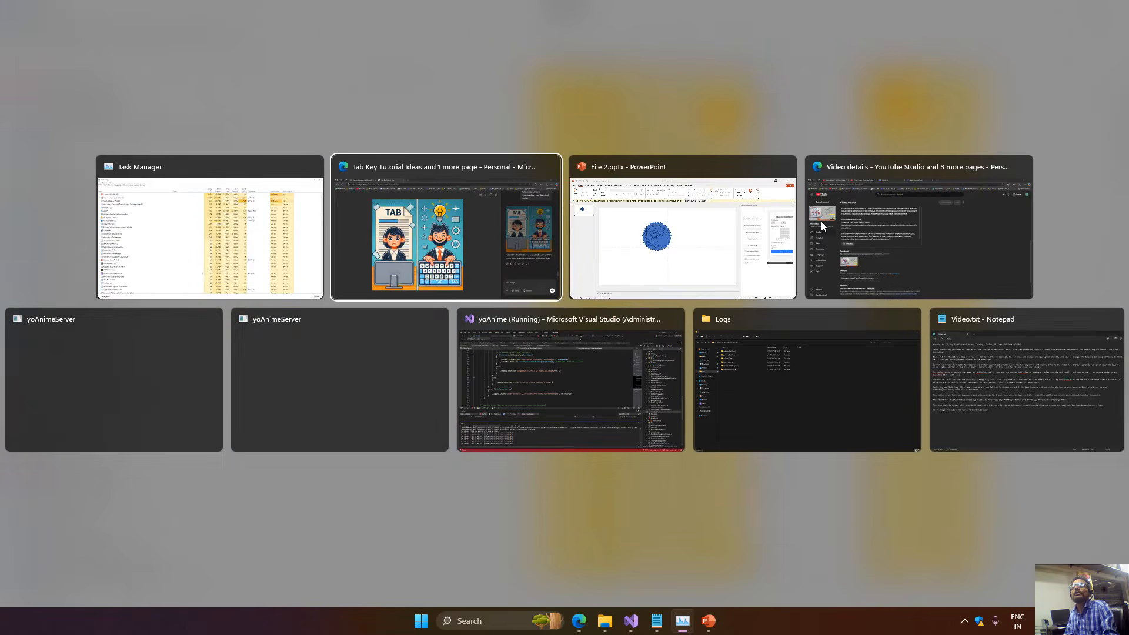
pyautogui.hotkey('alt', 'Tab')
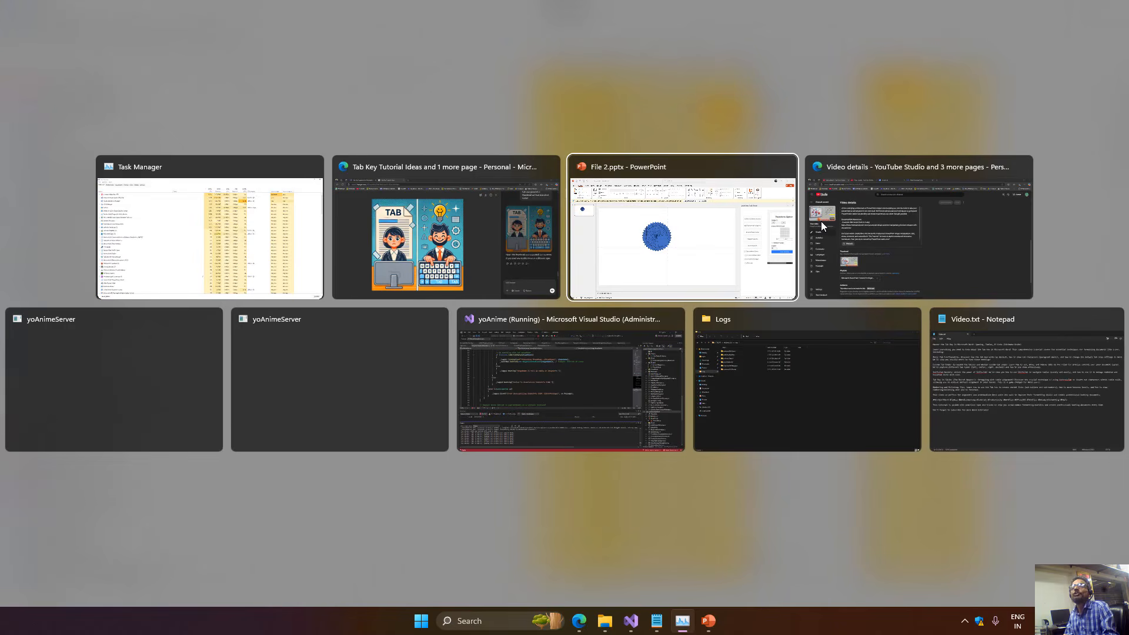
pyautogui.press('alt')
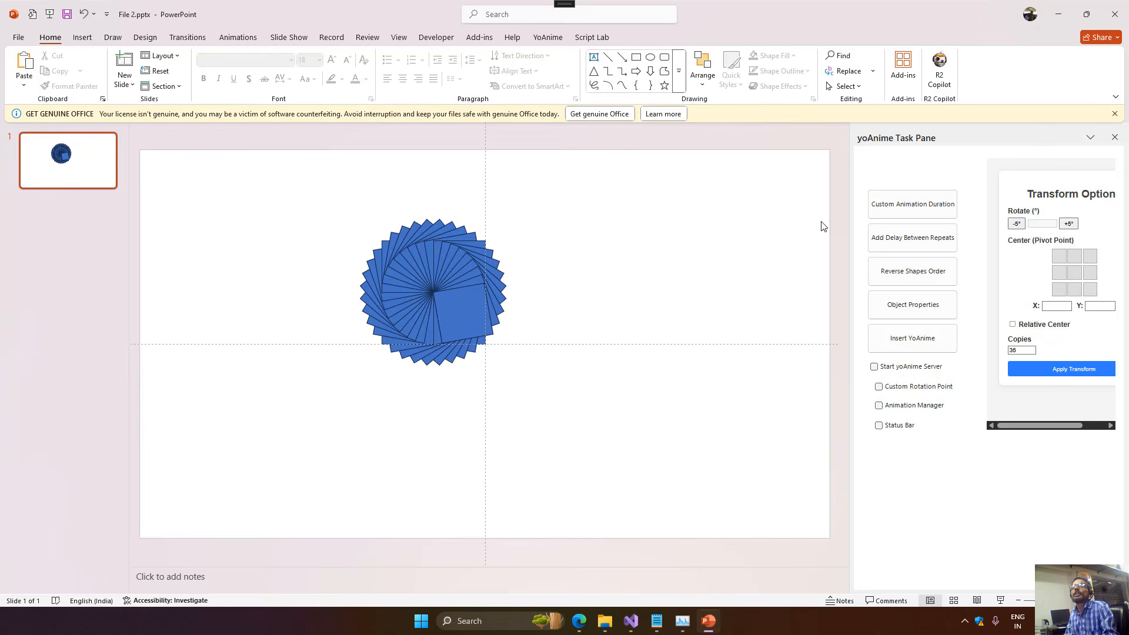
# Step: Cycle through the open windows in the window switcher and switch to the yoAnime project in Visual Studio
pyautogui.press('alt')
pyautogui.hotkey('alt', 'Tab')
pyautogui.hotkey('alt', 'Tab')
pyautogui.hotkey('alt', 'Tab')
pyautogui.hotkey('alt', 'Tab')
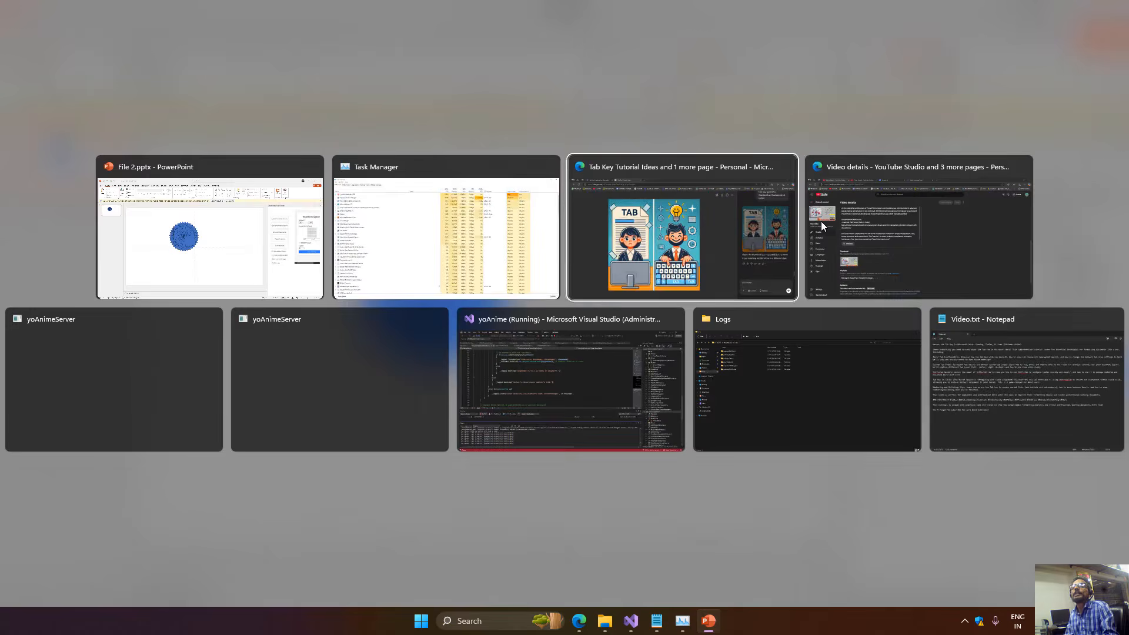
pyautogui.hotkey('alt', 'Tab')
pyautogui.hotkey('alt', 'Tab')
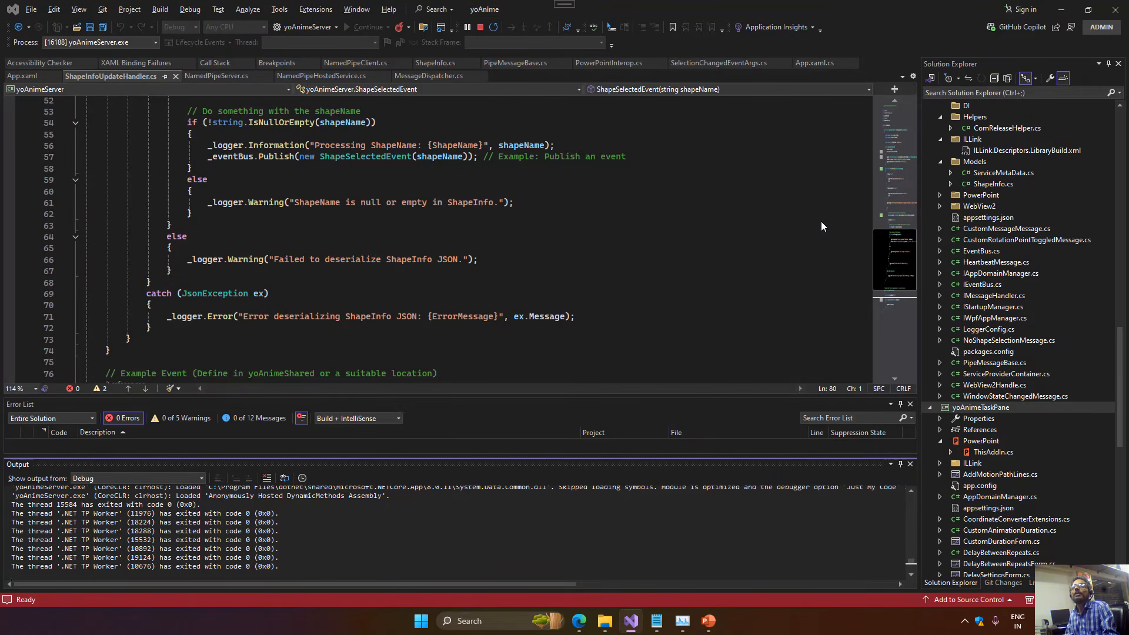
# Step: Switch back and forth between Visual Studio and the File 2.pptx presentation, ending on the yoAnime code window
pyautogui.hotkey('alt', 'Tab')
pyautogui.hotkey('alt', 'Tab')
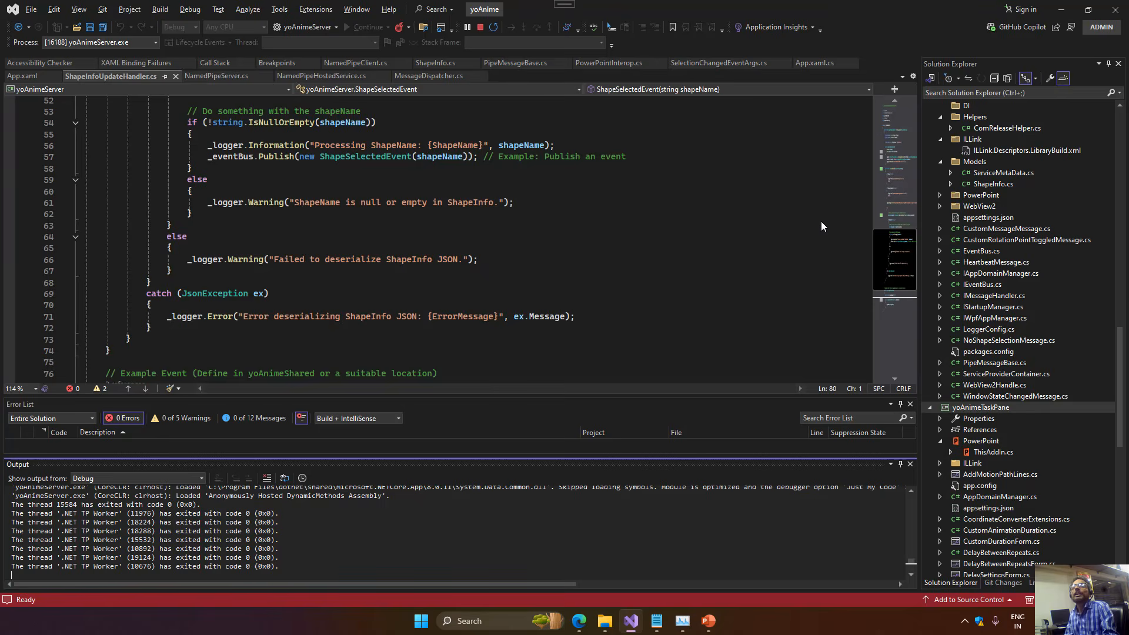
pyautogui.hotkey('alt', 'Tab')
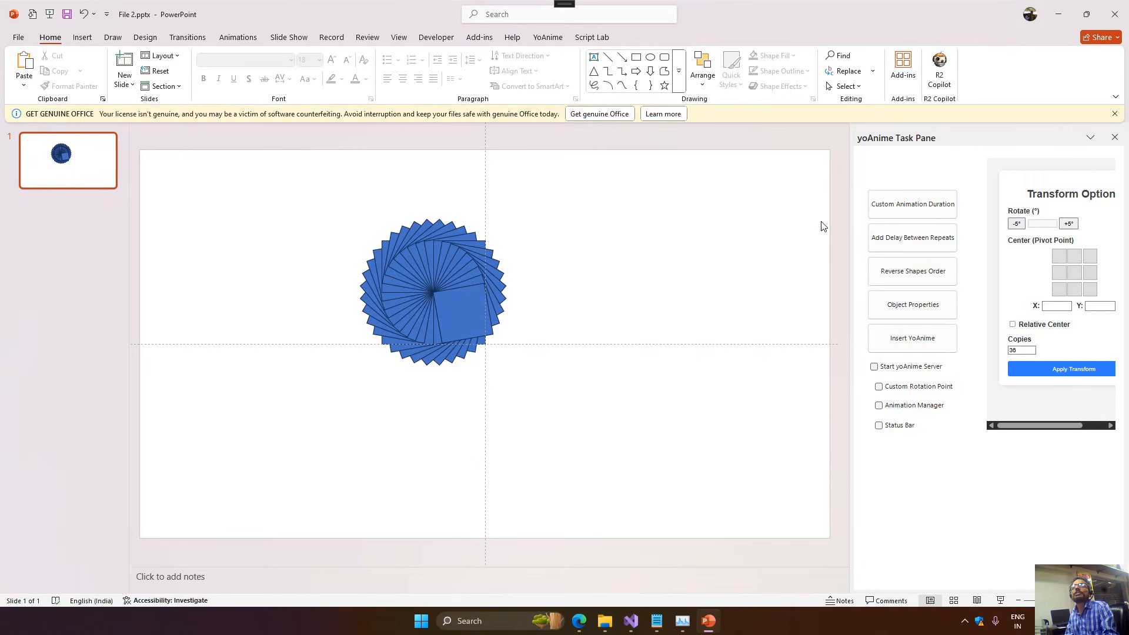
pyautogui.hotkey('alt', 'Tab')
pyautogui.hotkey('alt', 'Tab')
pyautogui.hotkey('alt', 'Tab')
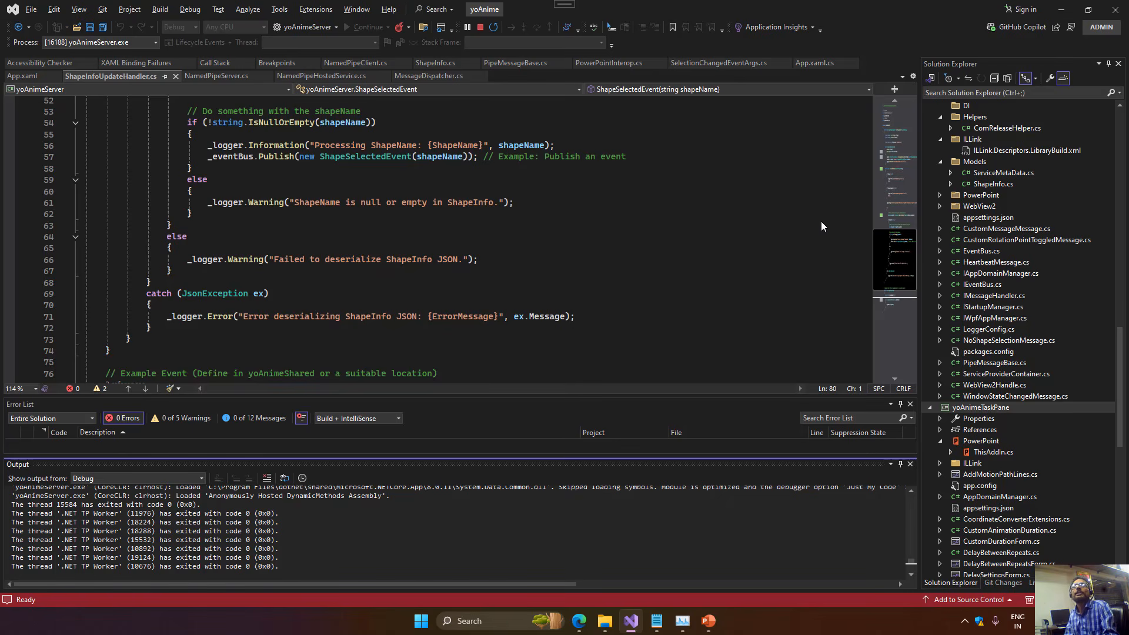
# Step: Step through the active files with the keyboard from ShapeInfoUpdateHandler.cs and switch to MessageDispatcher.cs
pyautogui.hotkey('ctrl', 'Tab')
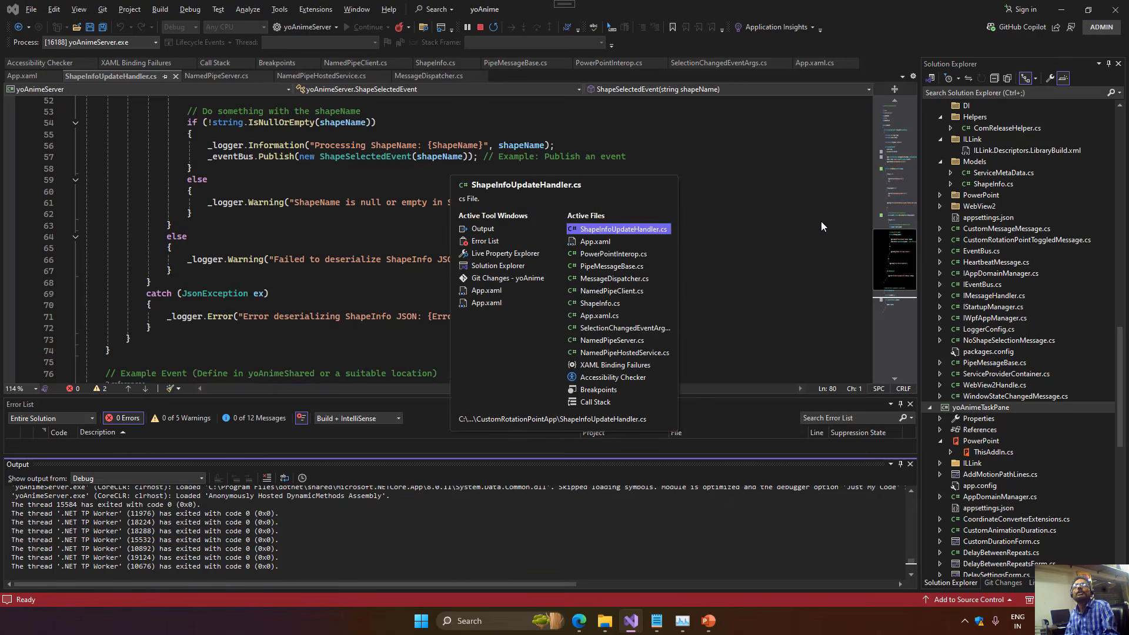
pyautogui.hotkey('ctrl', 'Tab')
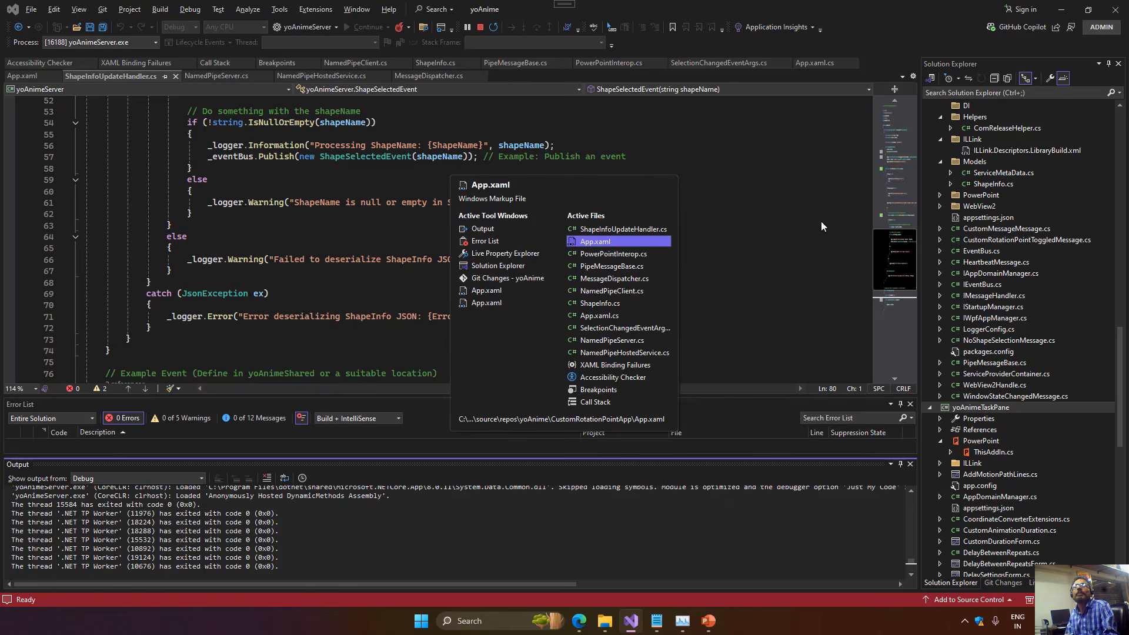
pyautogui.hotkey('ctrl', 'Tab')
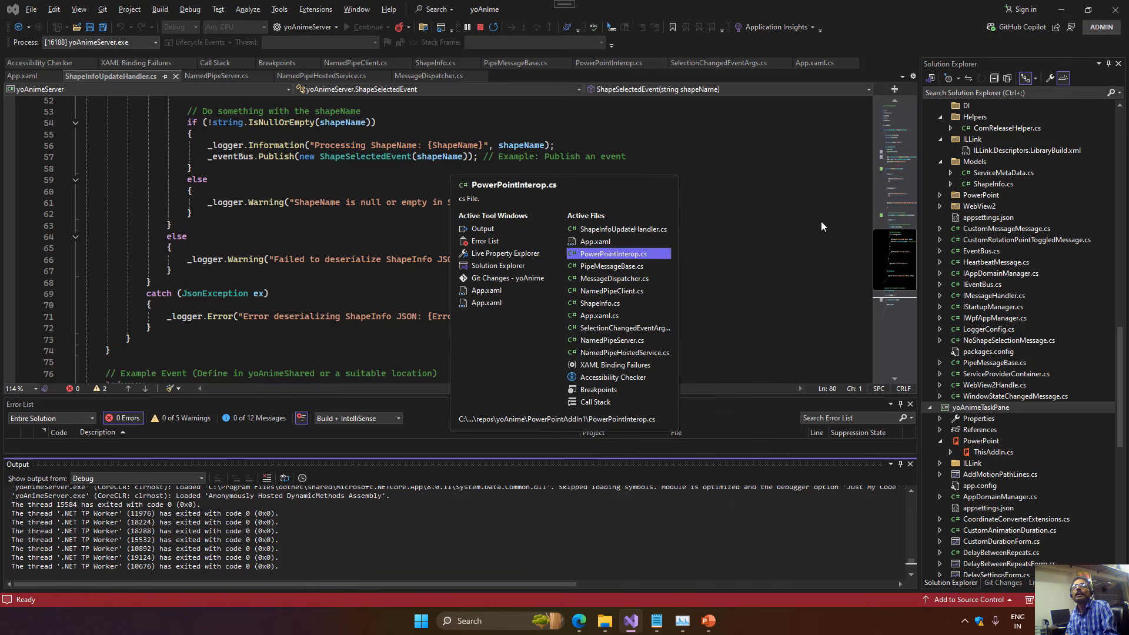
pyautogui.hotkey('ctrl', 'Tab')
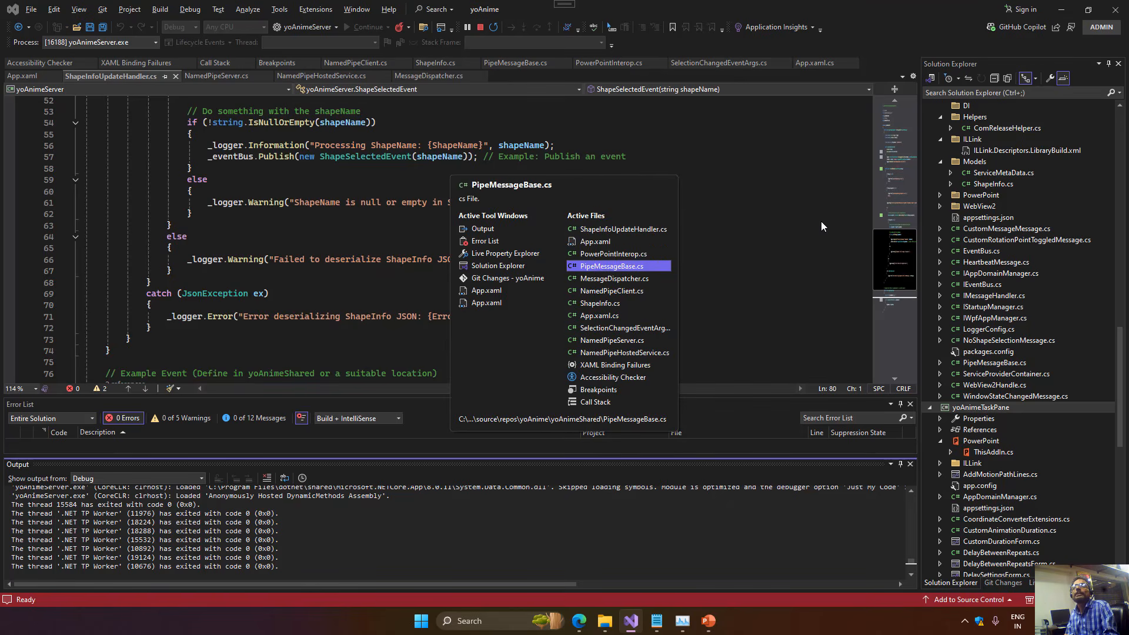
pyautogui.hotkey('ctrl', 'Tab')
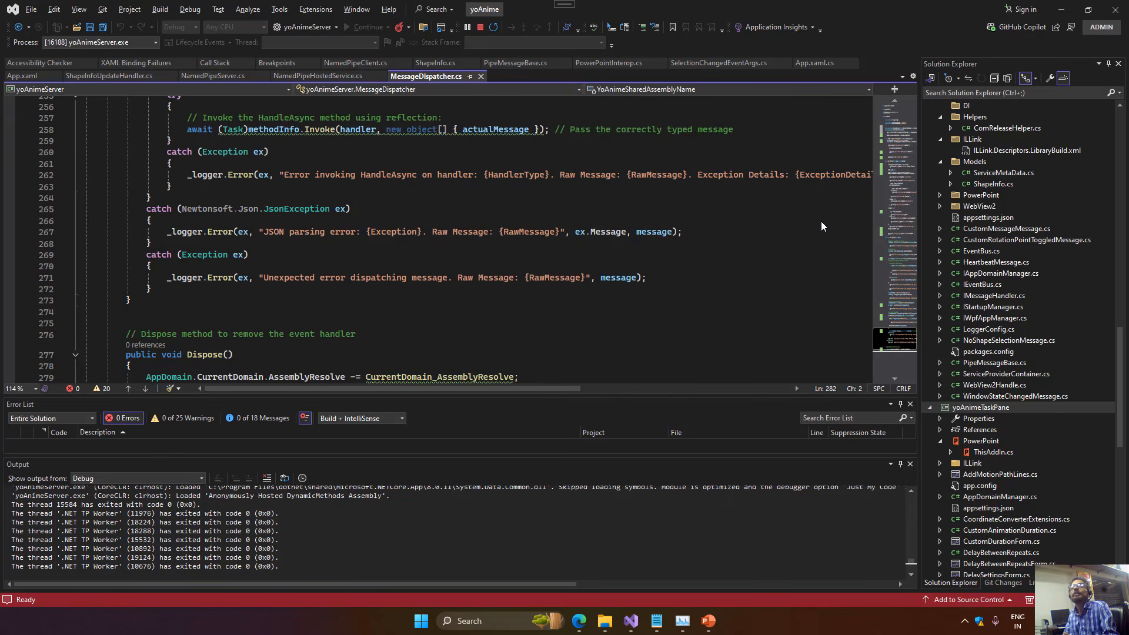
# Step: Show Task View with the keyboard, then turn on the Task view taskbar item in the Taskbar settings and close Settings
pyautogui.press('super+Tab')
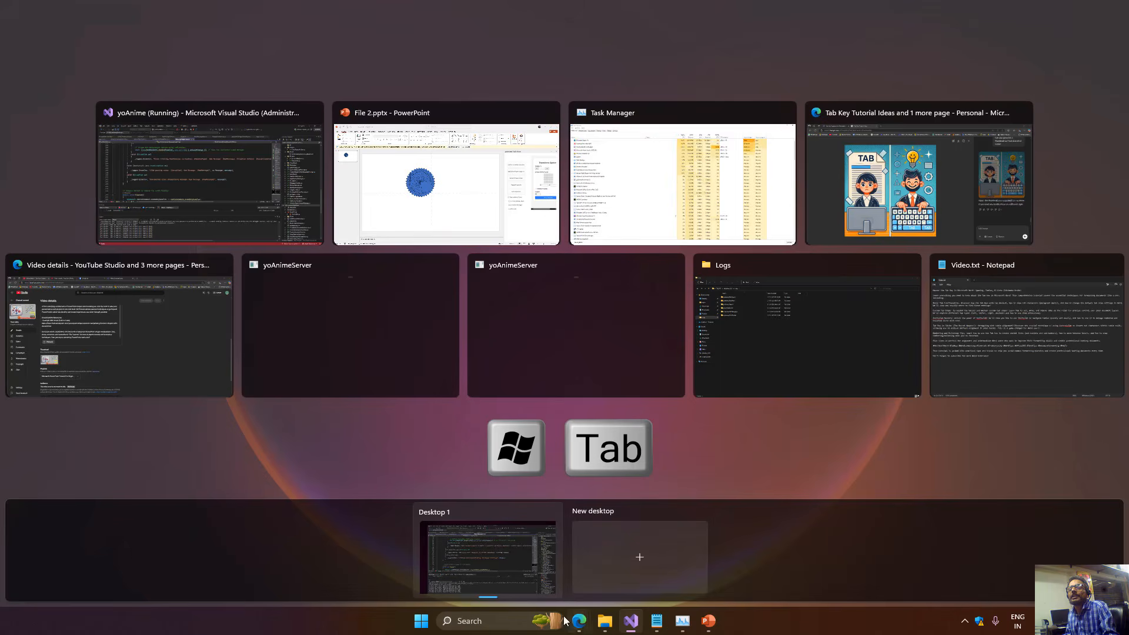
pyautogui.rightClick(763, 619)
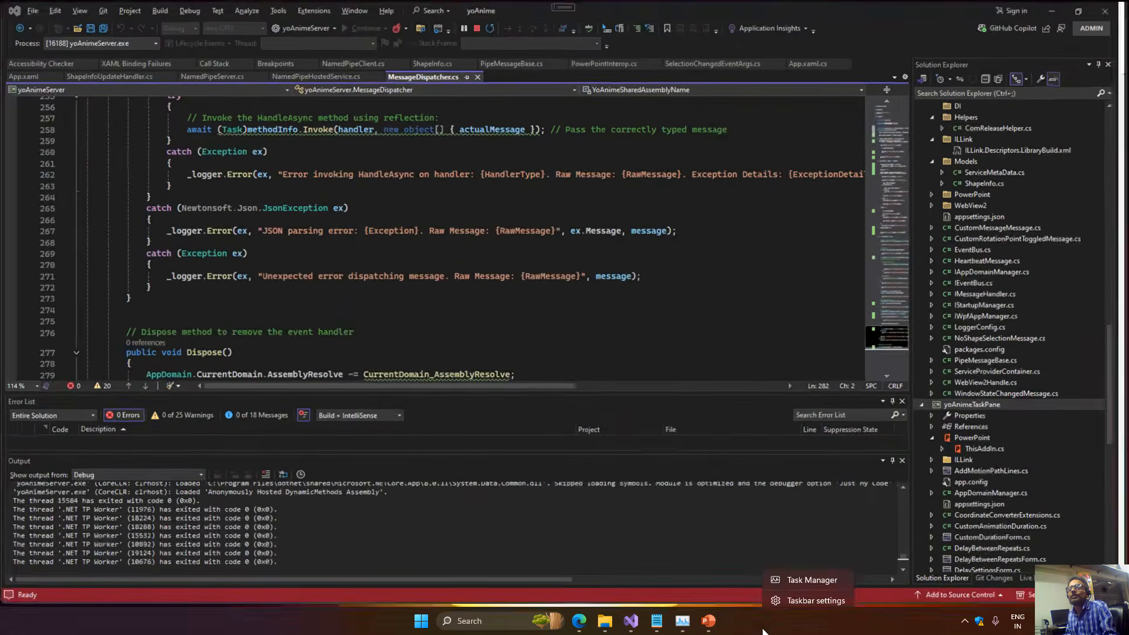
pyautogui.click(801, 596)
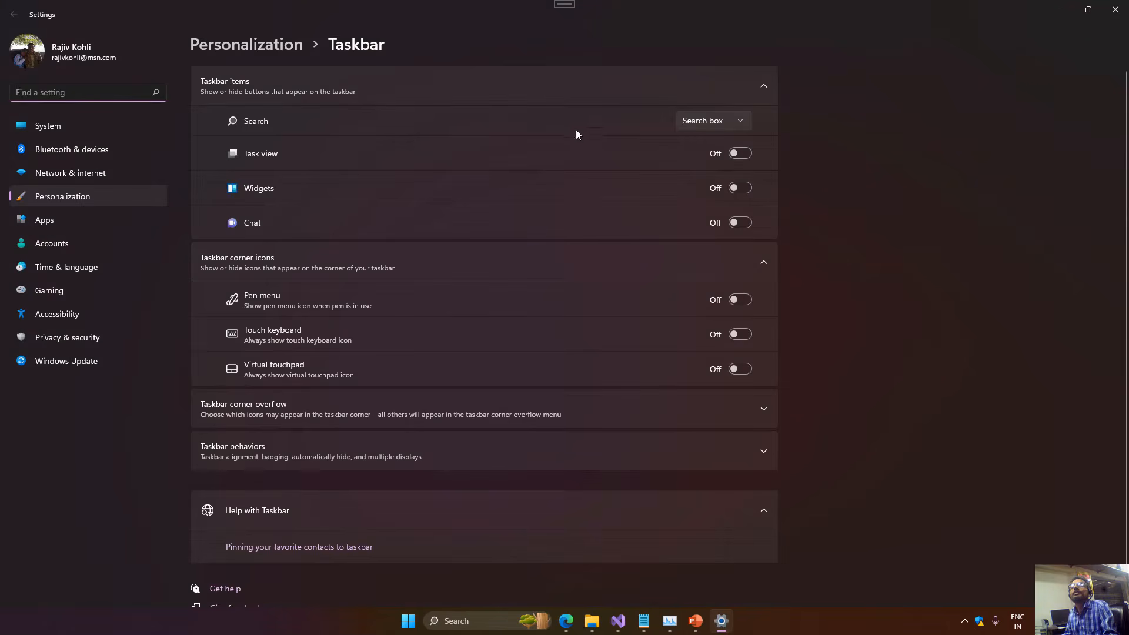
pyautogui.click(742, 154)
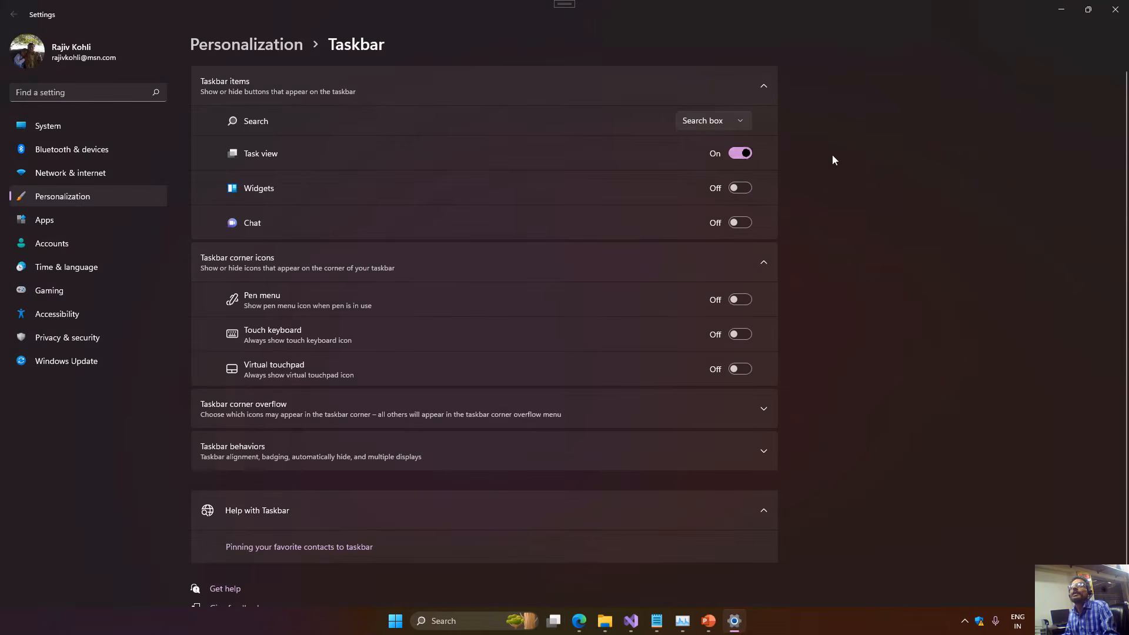
pyautogui.click(1115, 13)
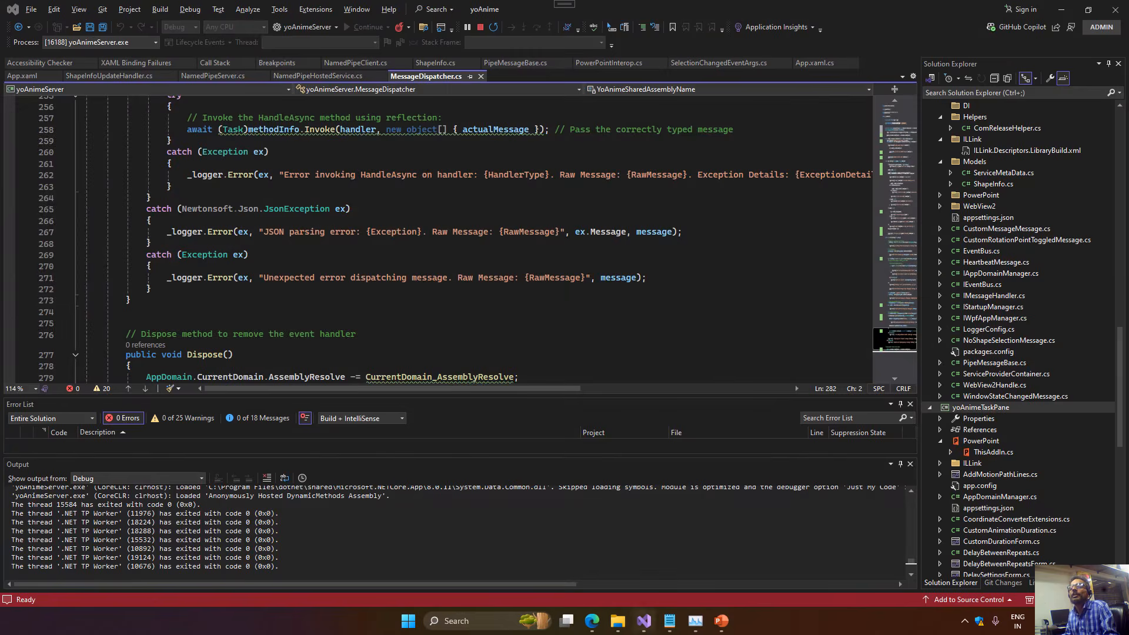
# Step: Open Task View from the taskbar to look over the open windows and desktops, and return to Visual Studio
pyautogui.moveTo(568, 622)
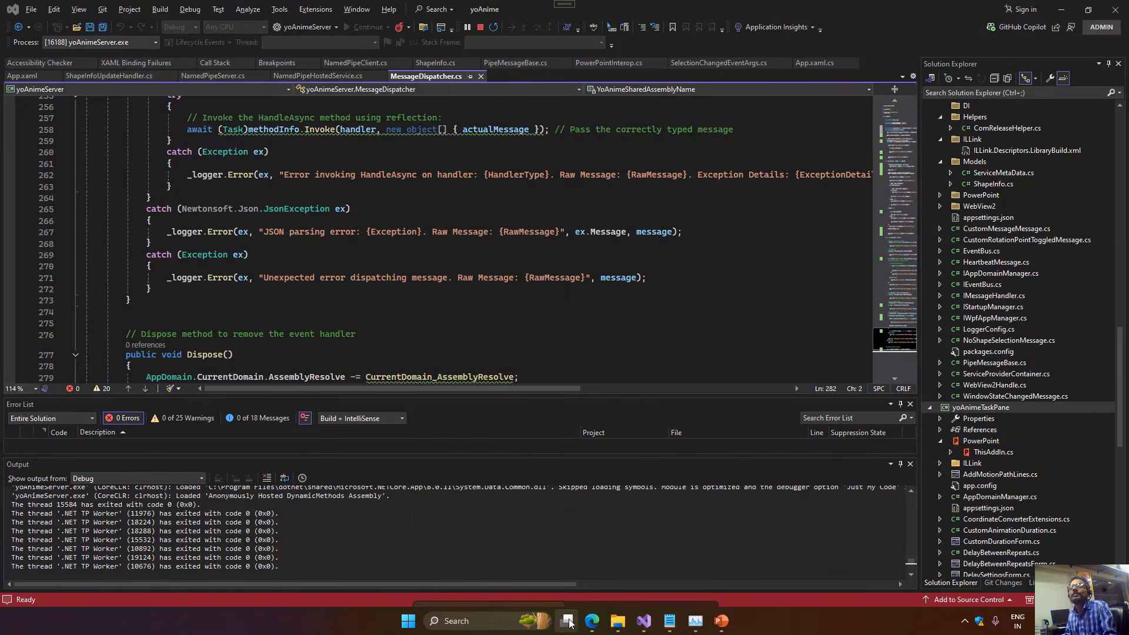
pyautogui.click(568, 622)
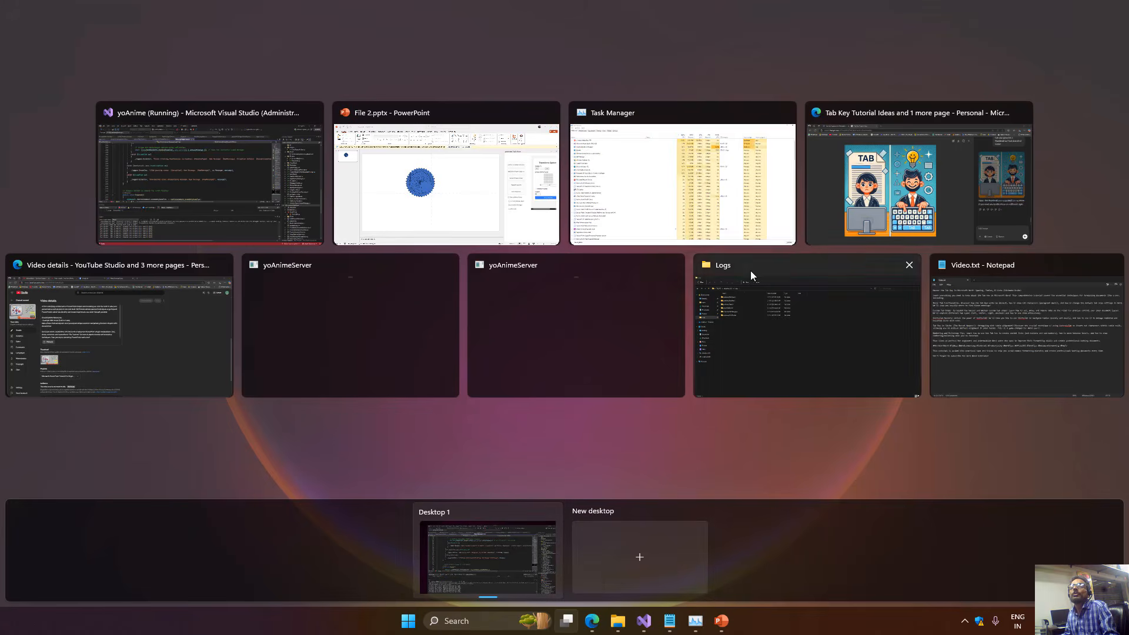
pyautogui.click(524, 436)
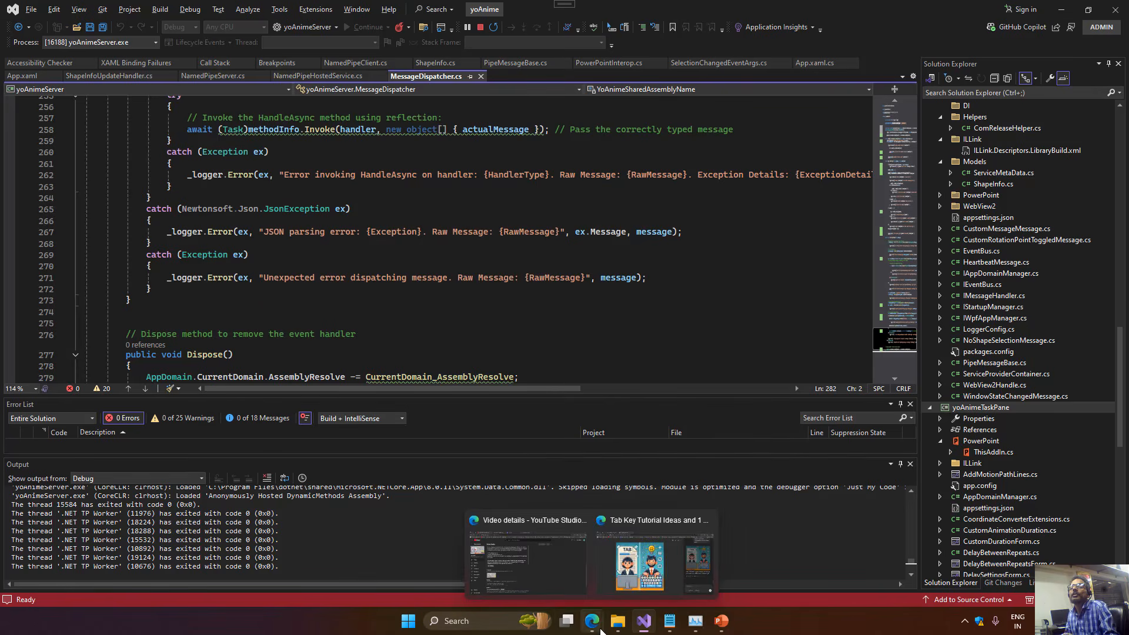
# Step: Create a new virtual desktop from Task View and open File Explorer on it
pyautogui.moveTo(568, 626)
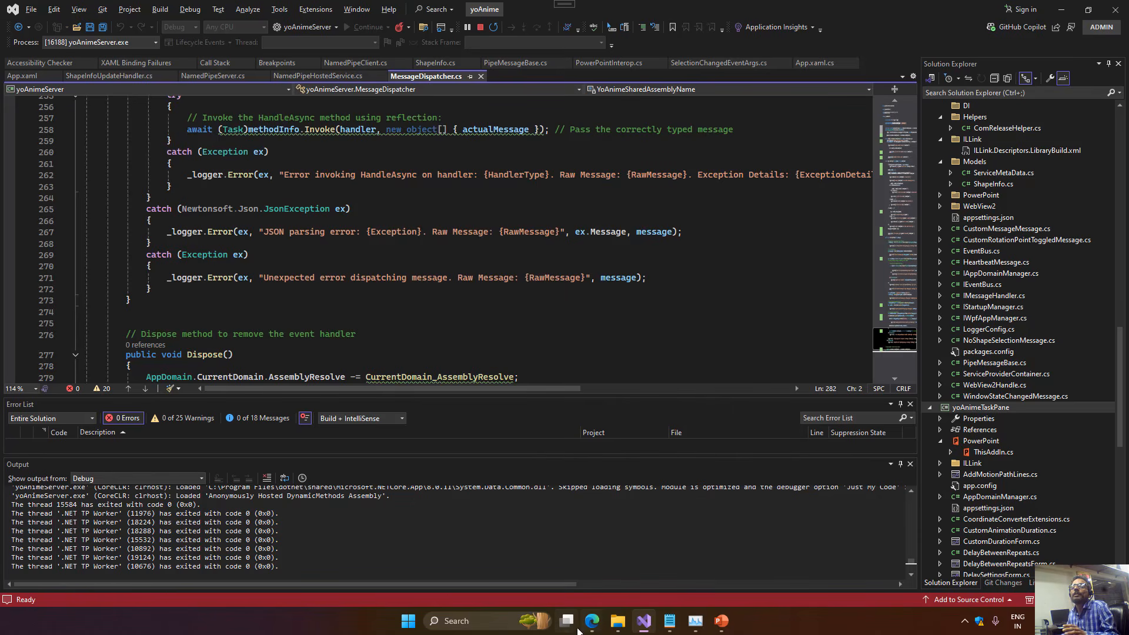
pyautogui.click(613, 545)
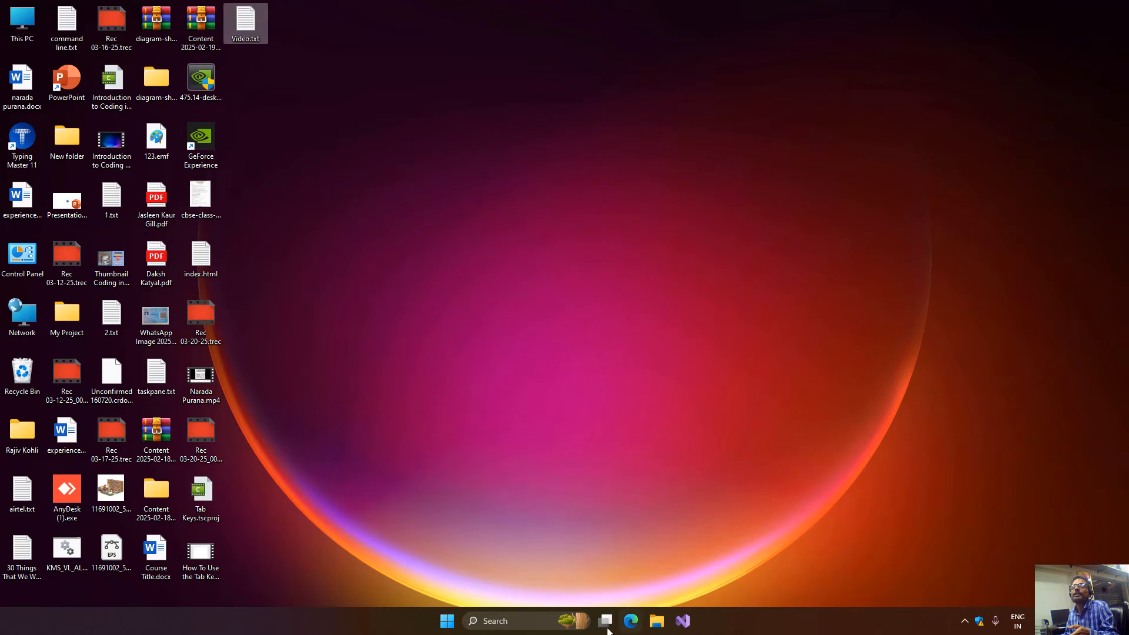
pyautogui.click(659, 621)
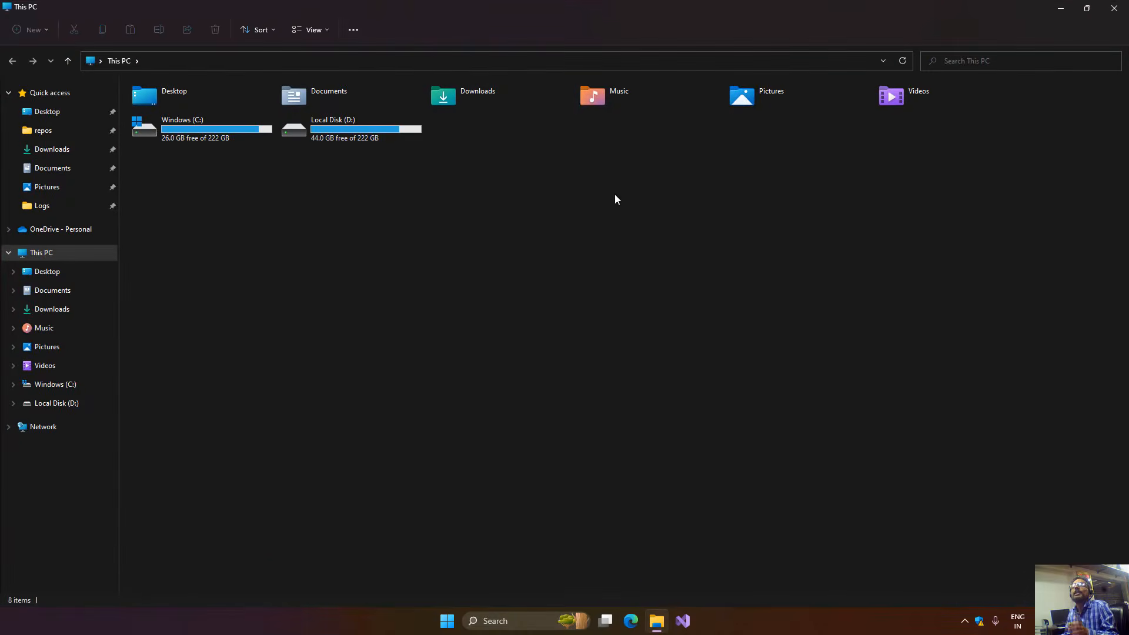